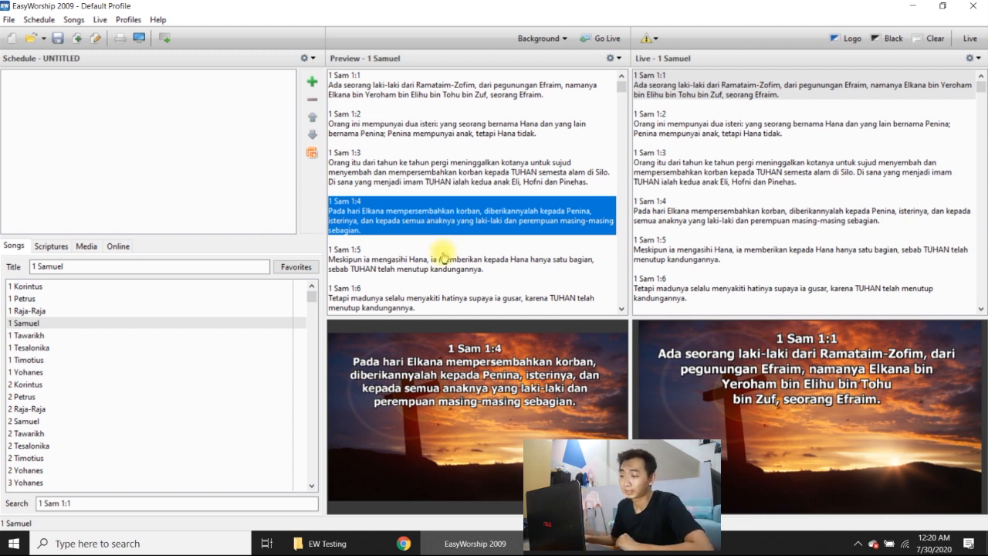
Preview 1 Sam 1:5, and advance the live output verse by verse from 1 Sam 1:1 through 1 Sam 1:9
{"action": "left_click", "coordinate": [443, 255]}
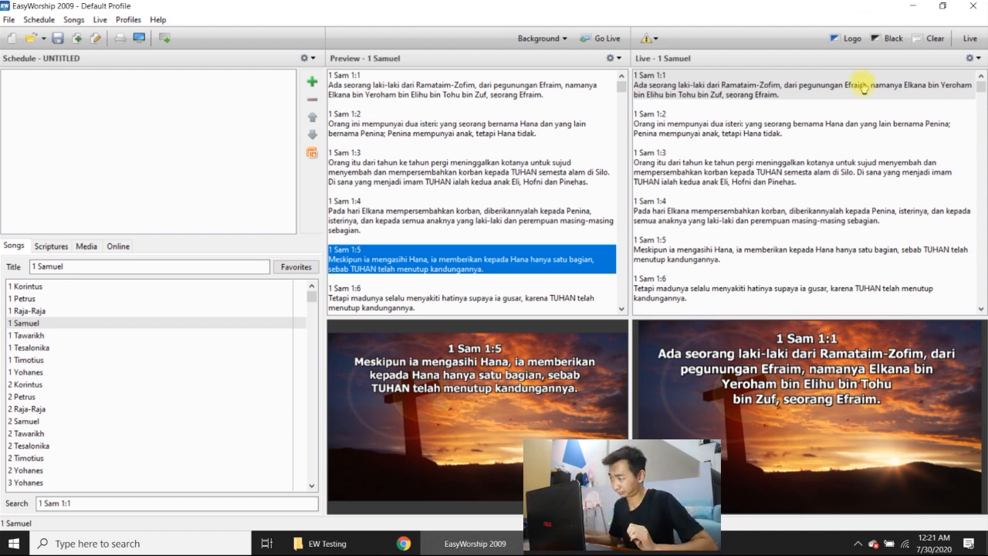
{"action": "left_click", "coordinate": [792, 97]}
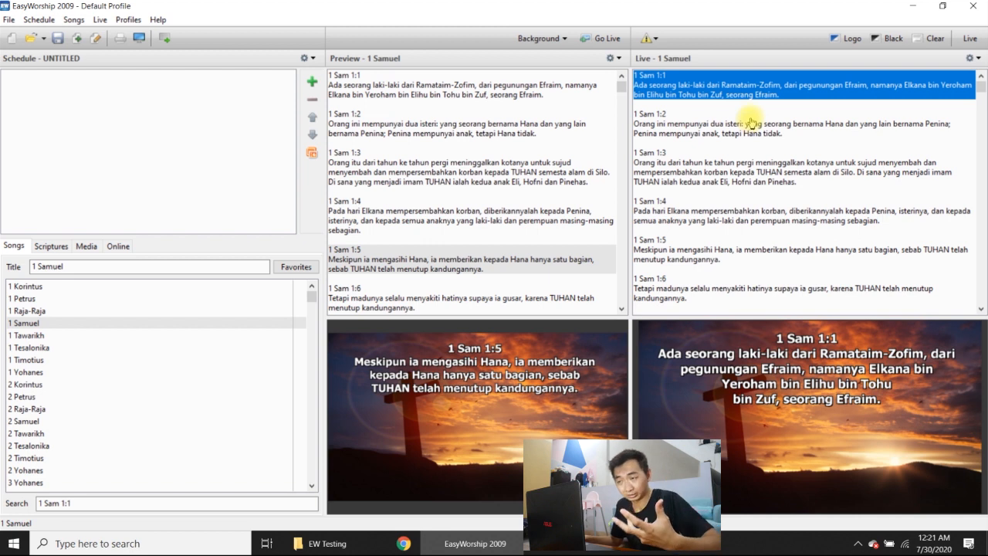
{"action": "left_click", "coordinate": [749, 123]}
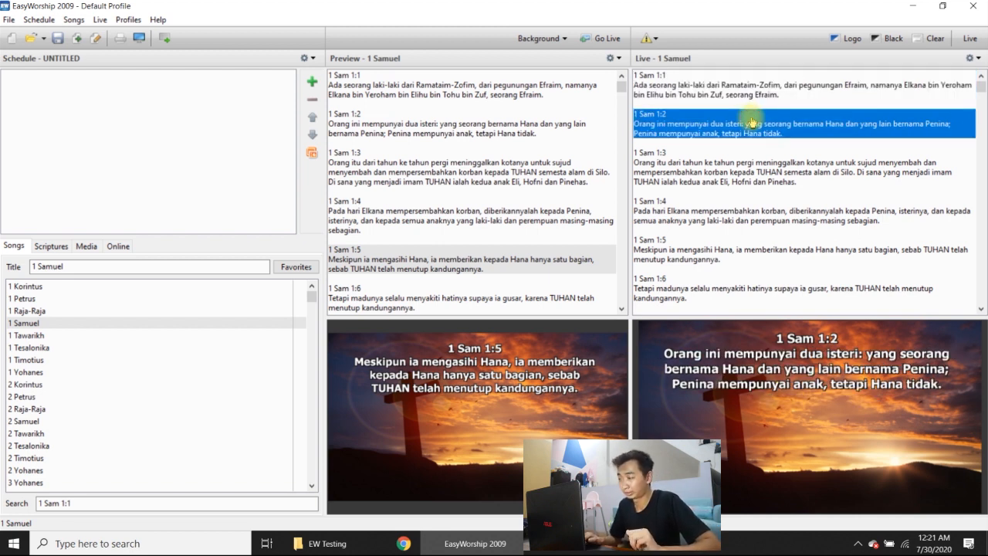
{"action": "key", "text": "Down"}
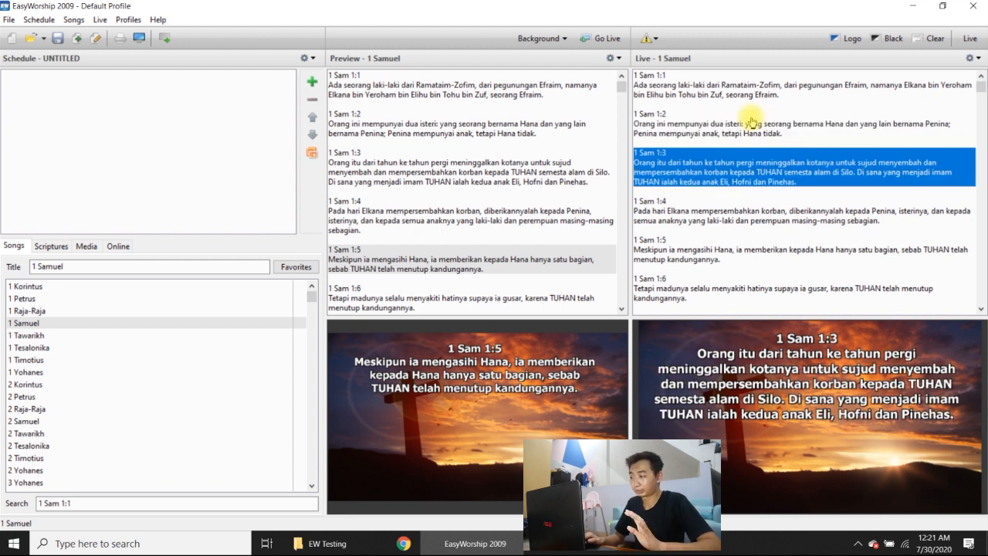
{"action": "key", "text": "Down"}
{"action": "key", "text": "Down"}
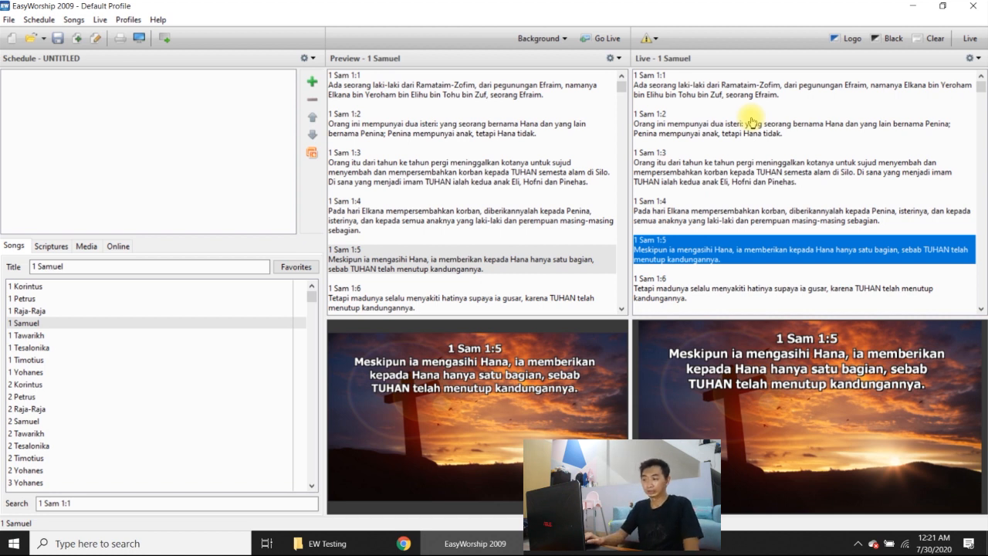
{"action": "key", "text": "Down"}
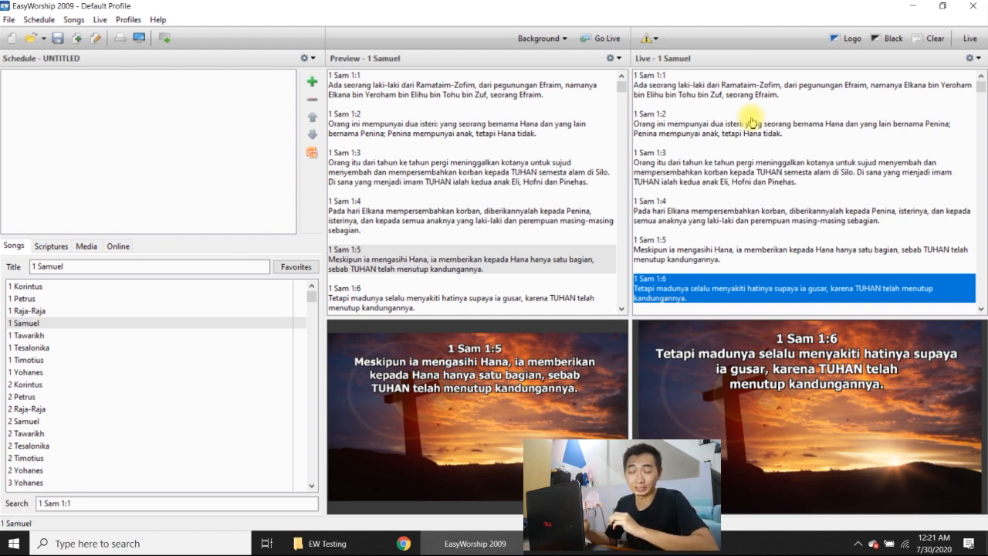
{"action": "key", "text": "Down"}
{"action": "key", "text": "Down"}
{"action": "key", "text": "Down"}
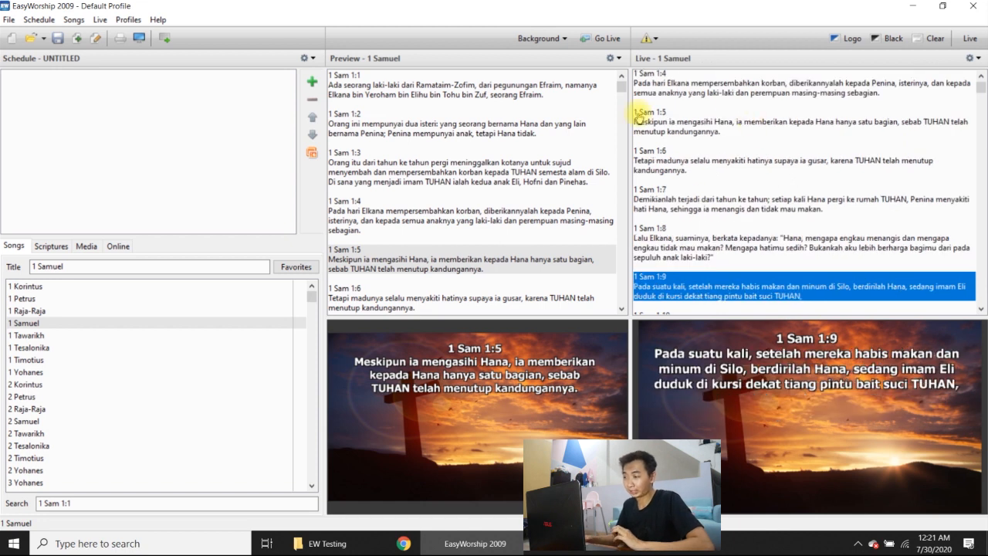
Go through the previewed 1 Samuel verses up to 1 Sam 1:8 and show 1 Sam 1:8 in the live output
{"action": "left_click", "coordinate": [499, 161]}
{"action": "left_click", "coordinate": [503, 133]}
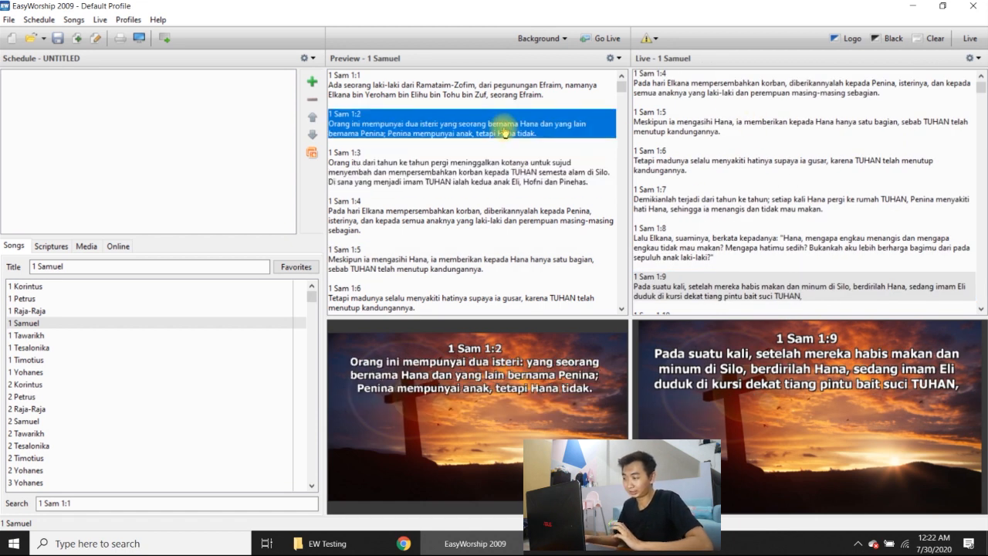
{"action": "left_click", "coordinate": [521, 95]}
{"action": "left_click", "coordinate": [511, 134]}
{"action": "left_click", "coordinate": [496, 181]}
{"action": "left_click", "coordinate": [482, 229]}
{"action": "left_click", "coordinate": [472, 263]}
{"action": "scroll", "coordinate": [470, 282], "scroll_direction": "down", "scroll_amount": 1}
{"action": "left_click", "coordinate": [470, 283]}
{"action": "scroll", "coordinate": [469, 282], "scroll_direction": "down", "scroll_amount": 6}
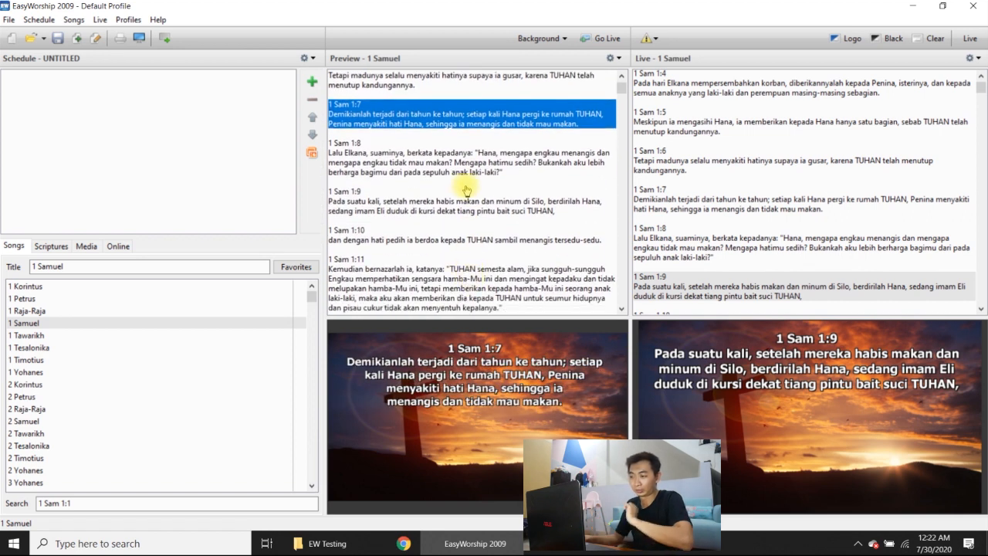
{"action": "left_click", "coordinate": [465, 183]}
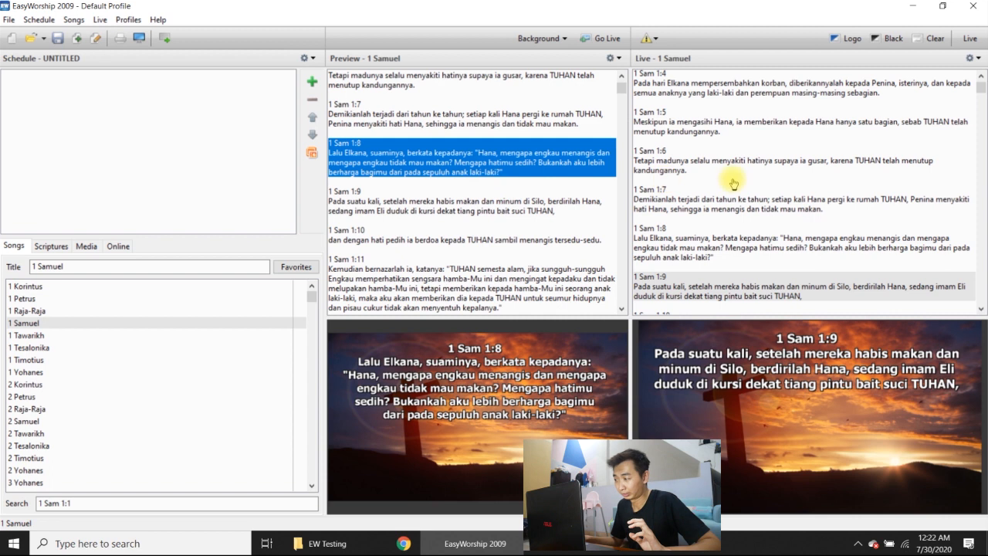
{"action": "left_click", "coordinate": [702, 236]}
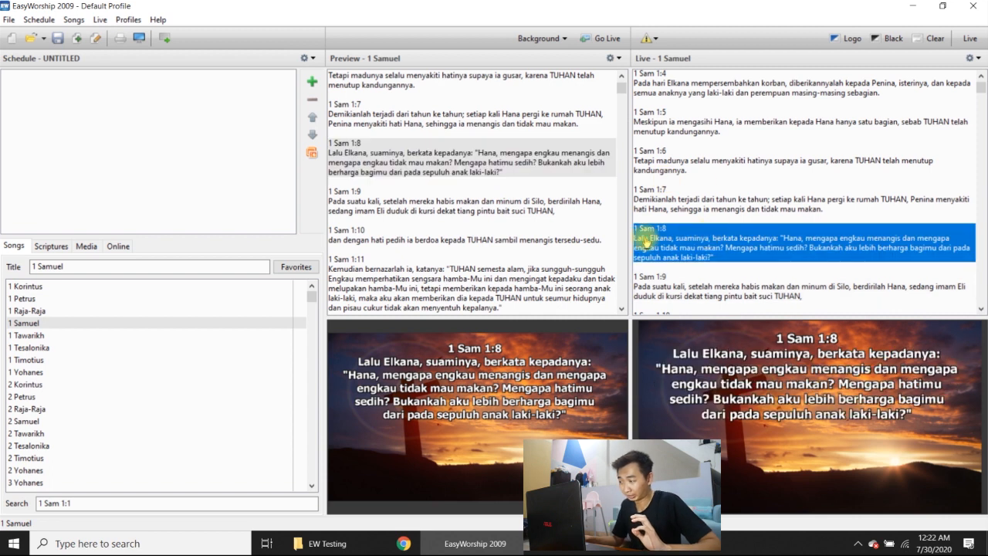
Preview the verses around 1 Sam 1:9 and 1:10, and send 1 Sam 1:11 from the preview to the live output
{"action": "left_click", "coordinate": [502, 213]}
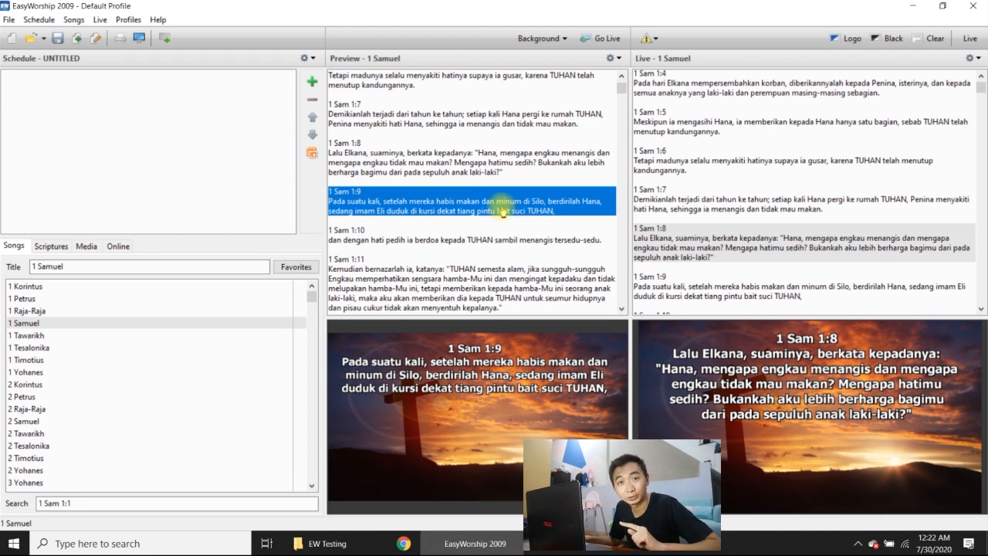
{"action": "left_click", "coordinate": [502, 234]}
{"action": "left_click", "coordinate": [501, 267]}
{"action": "left_click", "coordinate": [487, 195]}
{"action": "left_click", "coordinate": [471, 263]}
{"action": "left_click", "coordinate": [467, 193]}
{"action": "left_click", "coordinate": [463, 222]}
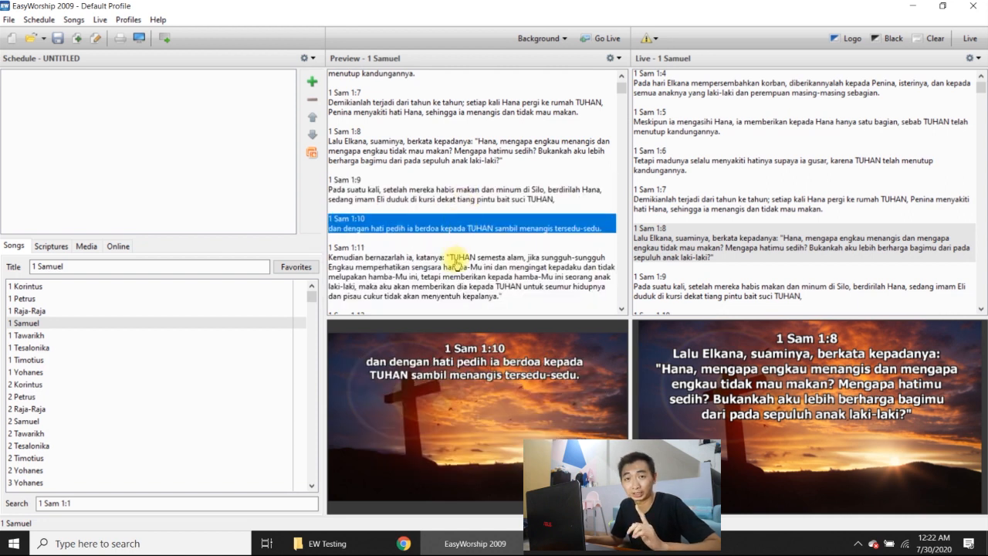
{"action": "double_click", "coordinate": [455, 264]}
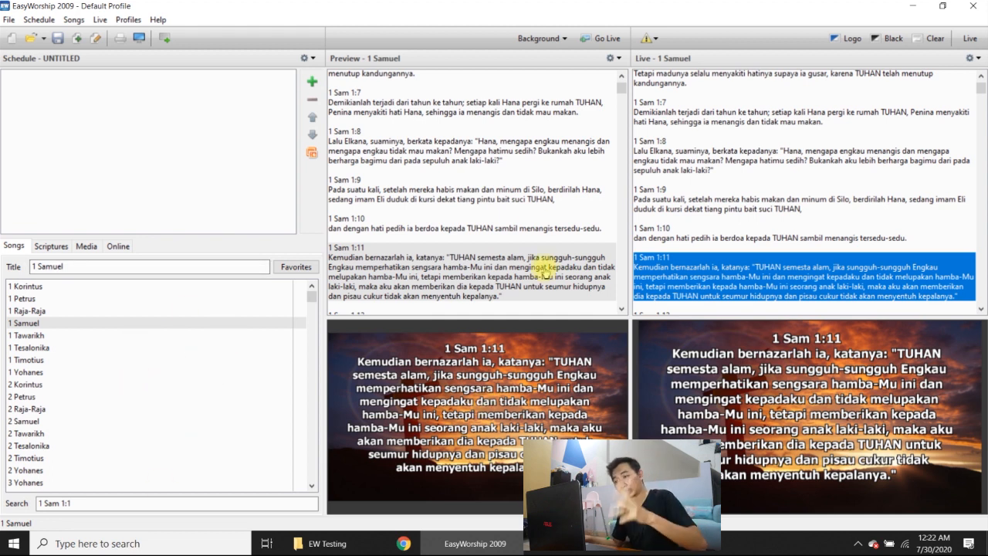
Preview 1 Sam 1:7 and 1 Sam 1:8 while leaving 1 Sam 1:11 live
{"action": "left_click", "coordinate": [458, 151]}
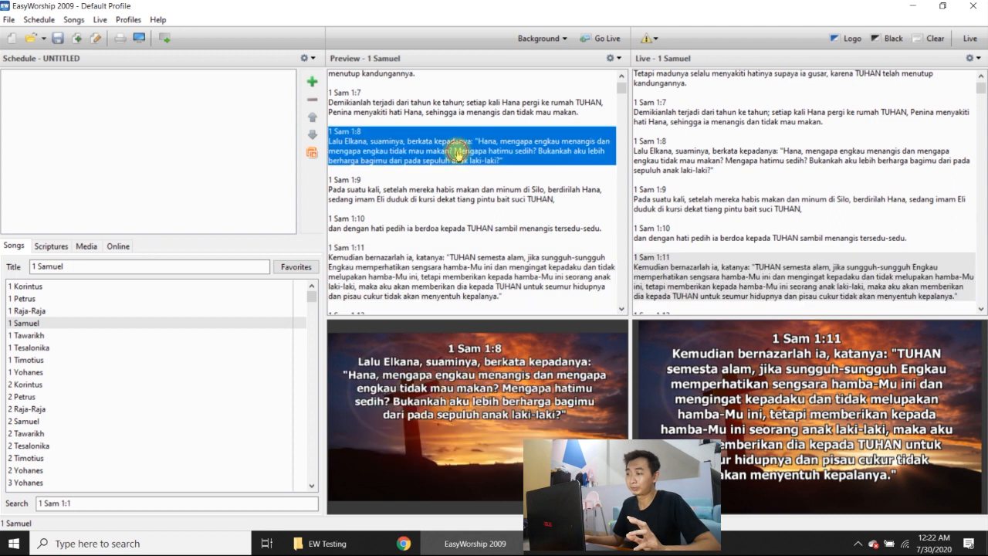
{"action": "left_click", "coordinate": [458, 108]}
{"action": "left_click", "coordinate": [458, 153]}
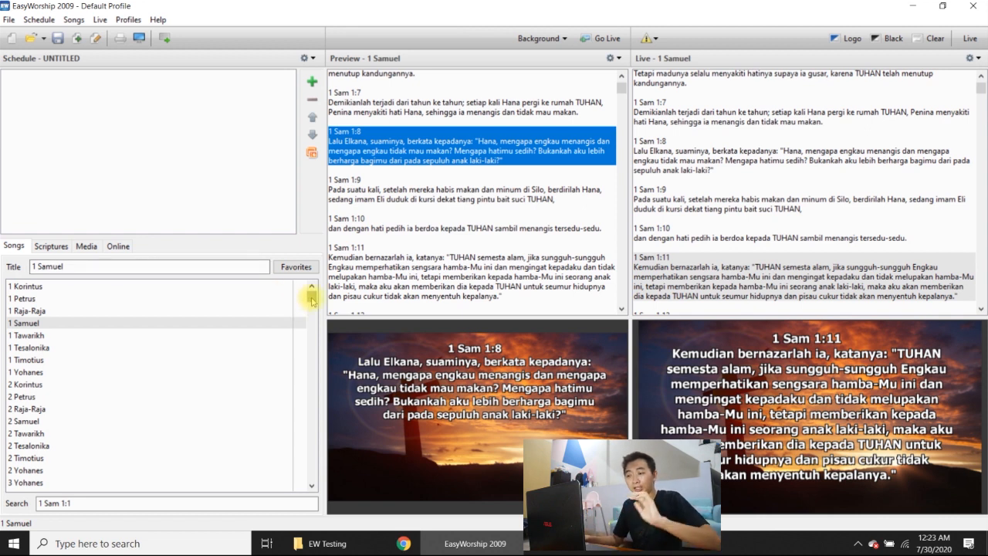
Add the songs [IND-ENG] Bapa Kurindu and [IND-ENG] Bekerjalah Ya Roh Kudus - GMS to the schedule
{"action": "left_click_drag", "start_coordinate": [312, 299], "coordinate": [311, 357]}
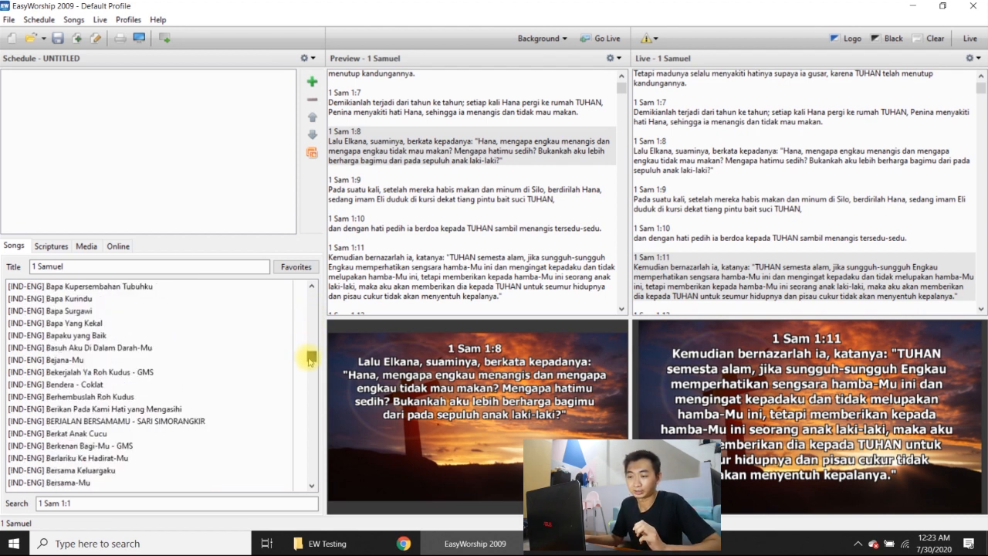
{"action": "left_click", "coordinate": [199, 310]}
{"action": "left_click", "coordinate": [201, 299]}
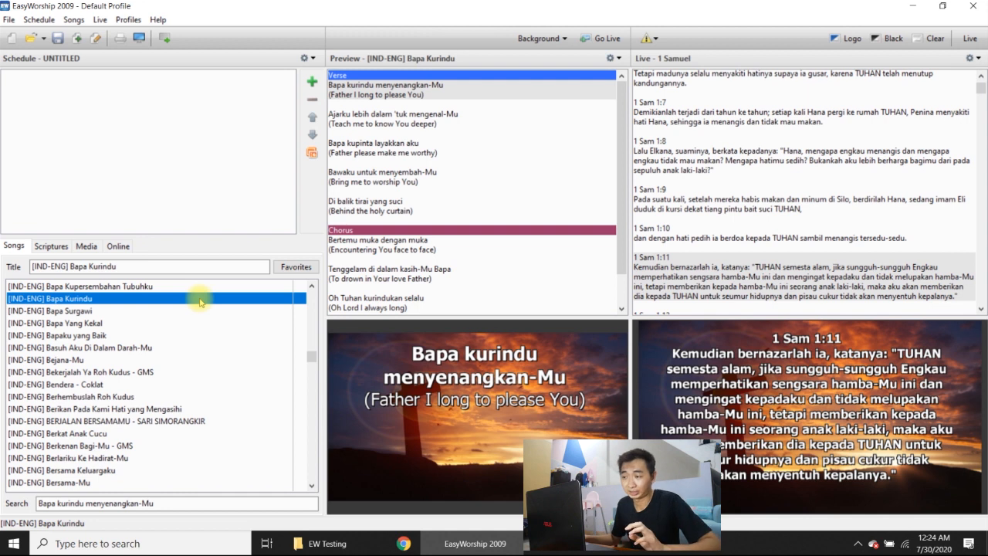
{"action": "left_click", "coordinate": [313, 83]}
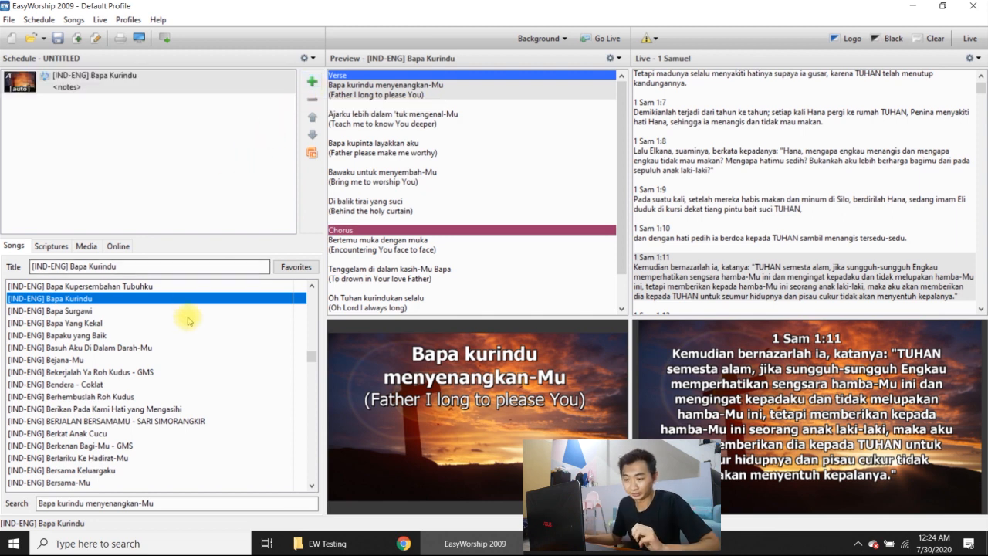
{"action": "left_click_drag", "start_coordinate": [310, 356], "coordinate": [310, 372]}
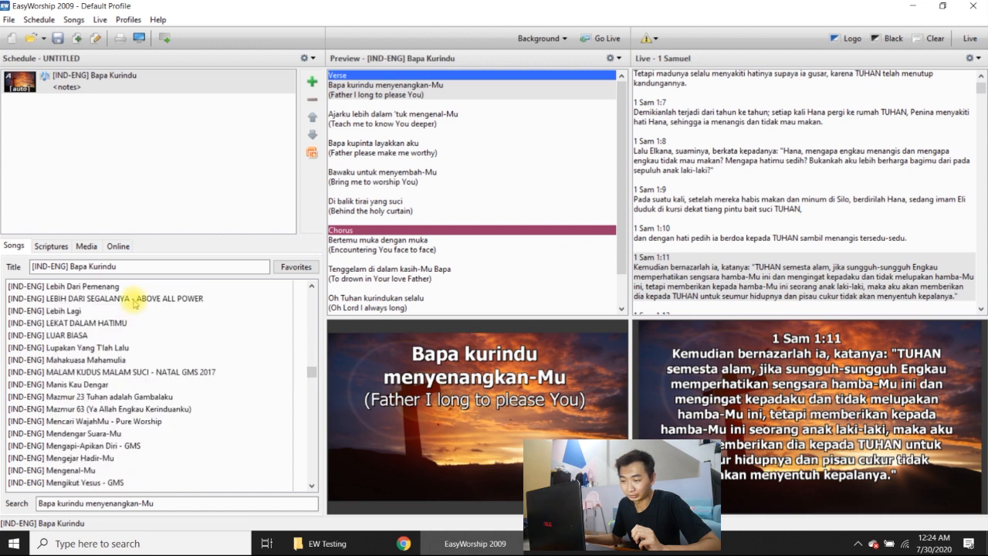
{"action": "scroll", "coordinate": [166, 352], "scroll_direction": "down", "scroll_amount": 10}
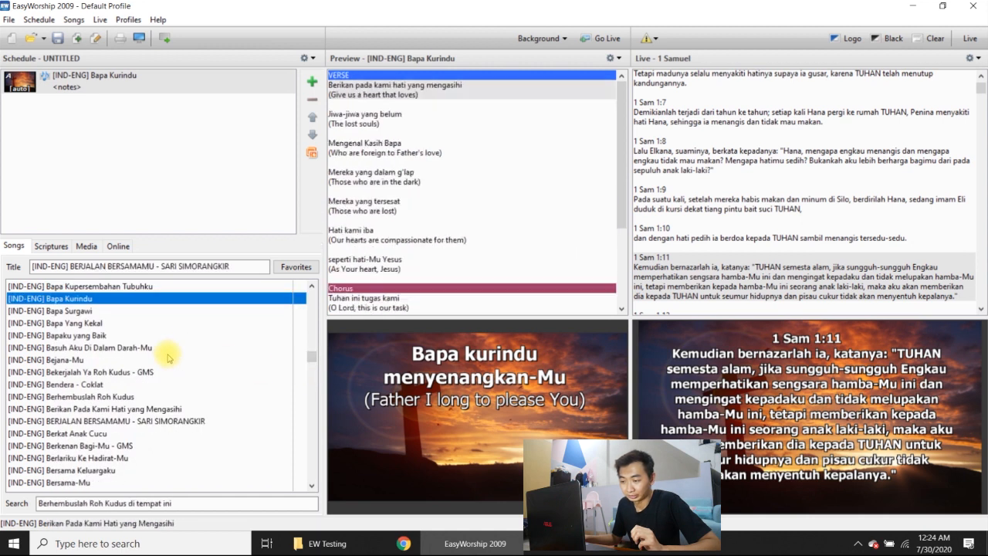
{"action": "left_click", "coordinate": [152, 372]}
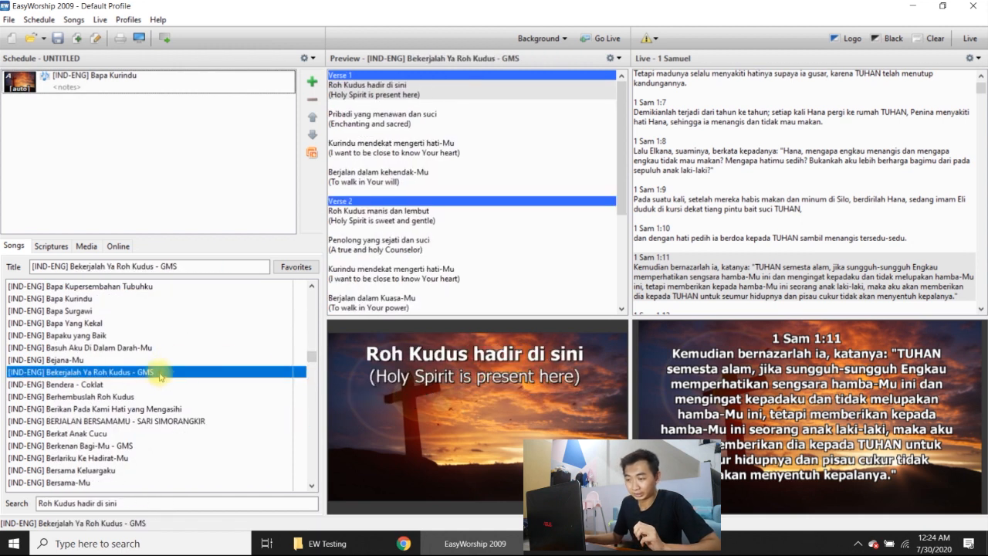
{"action": "left_click", "coordinate": [308, 88]}
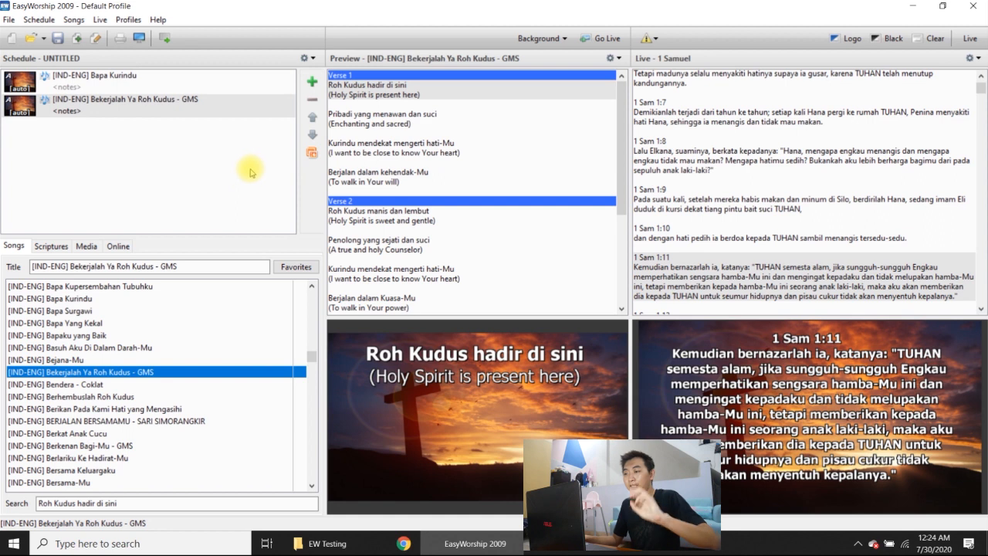
Find the song [IND] BAPA KU PERSEMBAHKAN TUBUHKU in the song library and add it to the schedule
{"action": "left_click_drag", "start_coordinate": [313, 356], "coordinate": [316, 377]}
{"action": "left_click", "coordinate": [205, 371]}
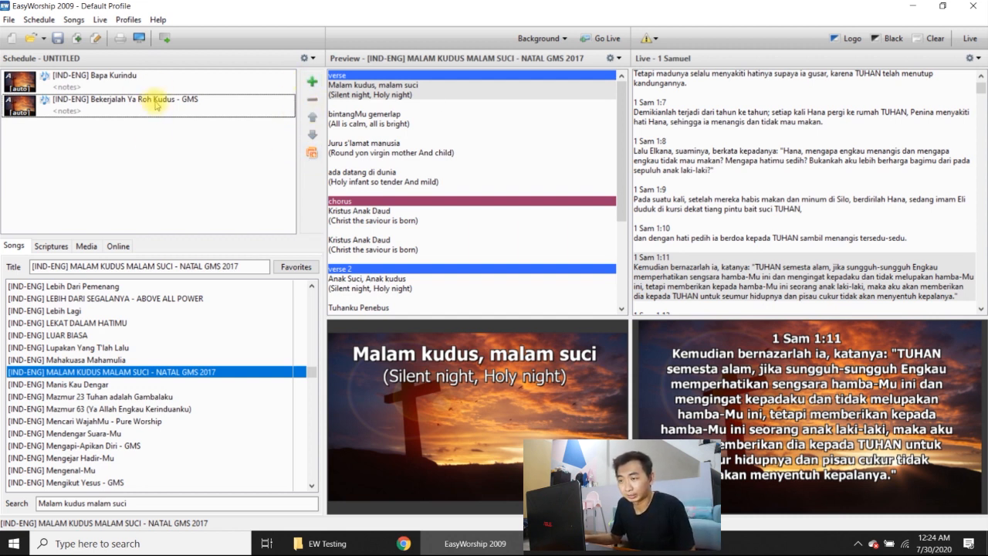
{"action": "left_click", "coordinate": [159, 298]}
{"action": "scroll", "coordinate": [301, 376], "scroll_direction": "down", "scroll_amount": 10}
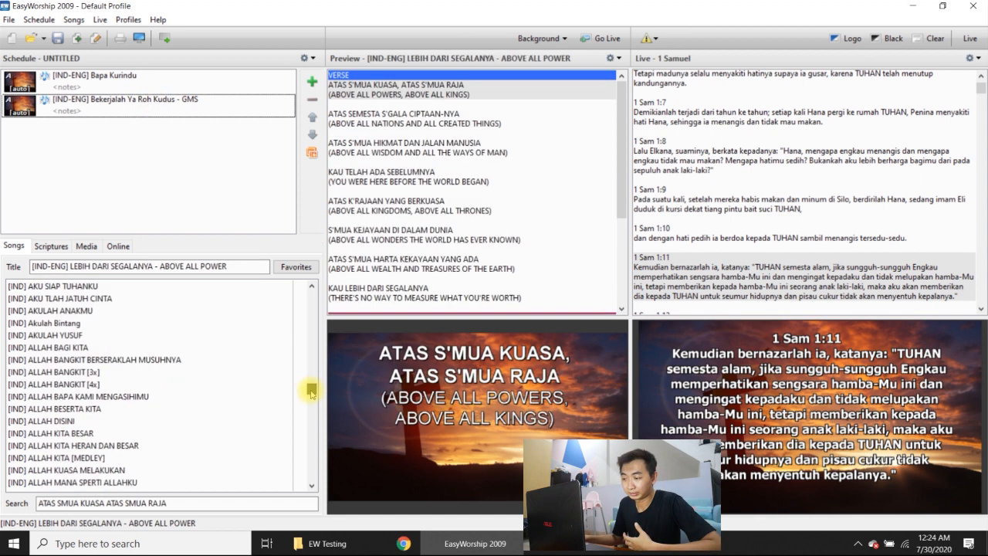
{"action": "left_click", "coordinate": [221, 371]}
{"action": "left_click", "coordinate": [215, 407]}
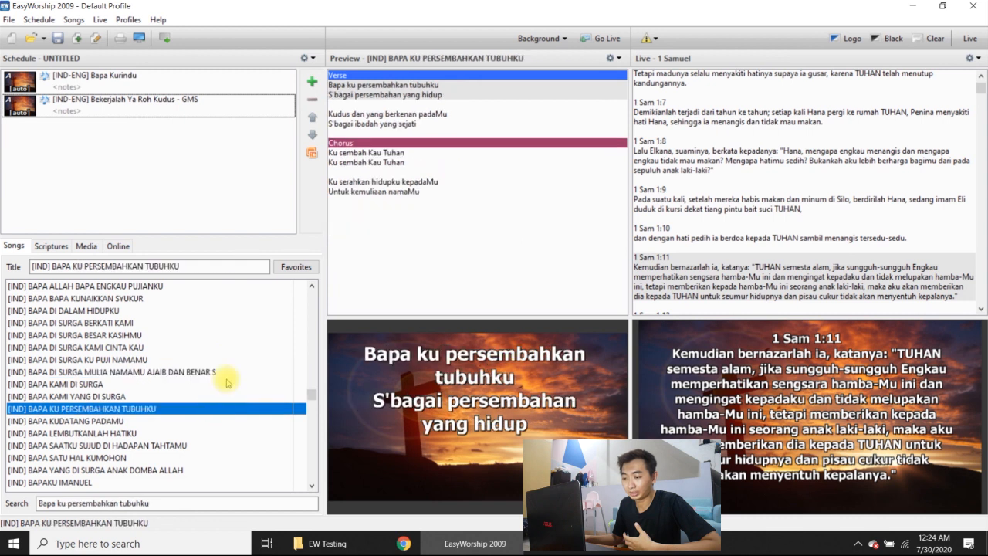
{"action": "left_click", "coordinate": [312, 81]}
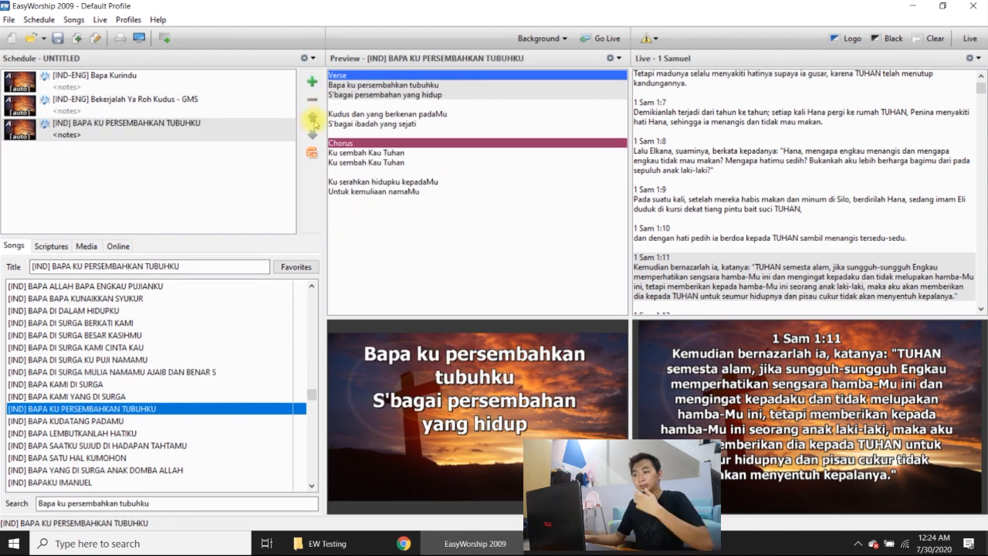
Add the song [IND-ENG] Bapa Kau Setia to the schedule
{"action": "left_click", "coordinate": [235, 91]}
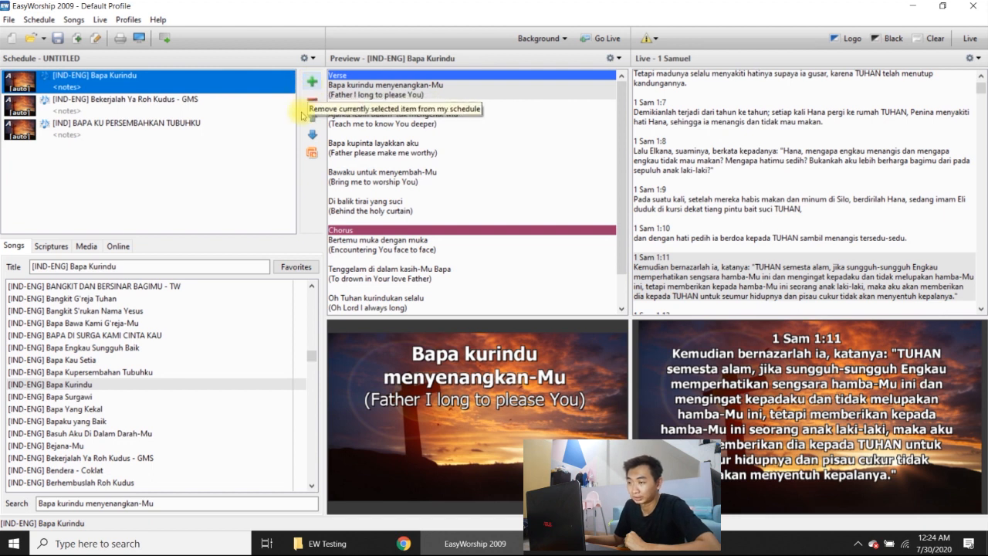
{"action": "left_click", "coordinate": [95, 371]}
{"action": "left_click", "coordinate": [93, 359]}
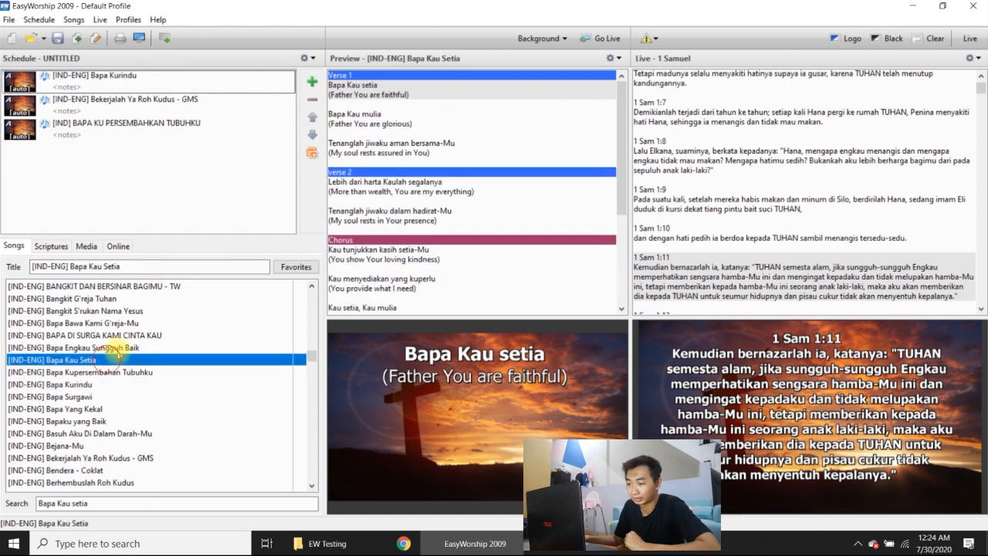
{"action": "left_click", "coordinate": [312, 80]}
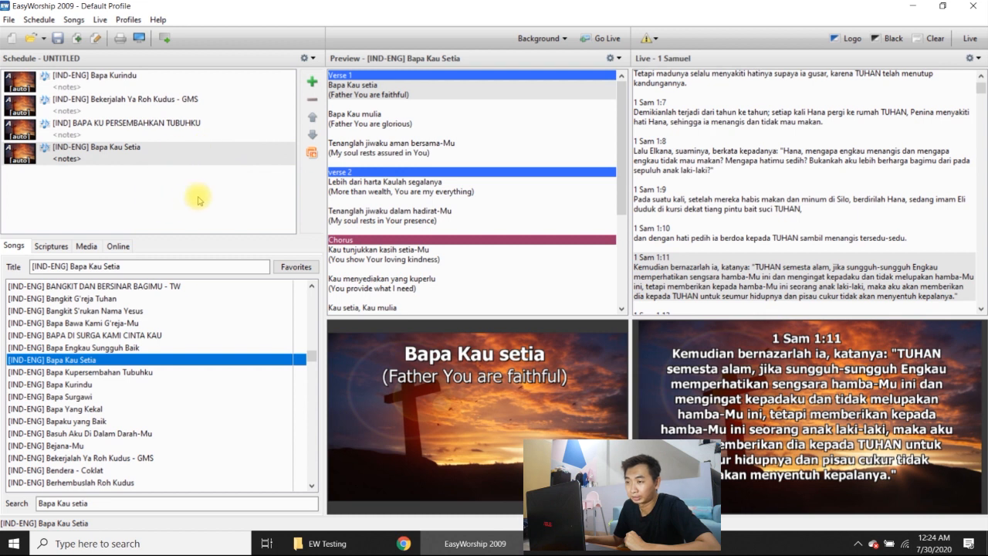
Remove [IND-ENG] Bekerjalah Ya Roh Kudus - GMS from the schedule and add [IND-ENG] Allah Ditingikan Dengan Sorak-Sorai
{"action": "left_click", "coordinate": [150, 107]}
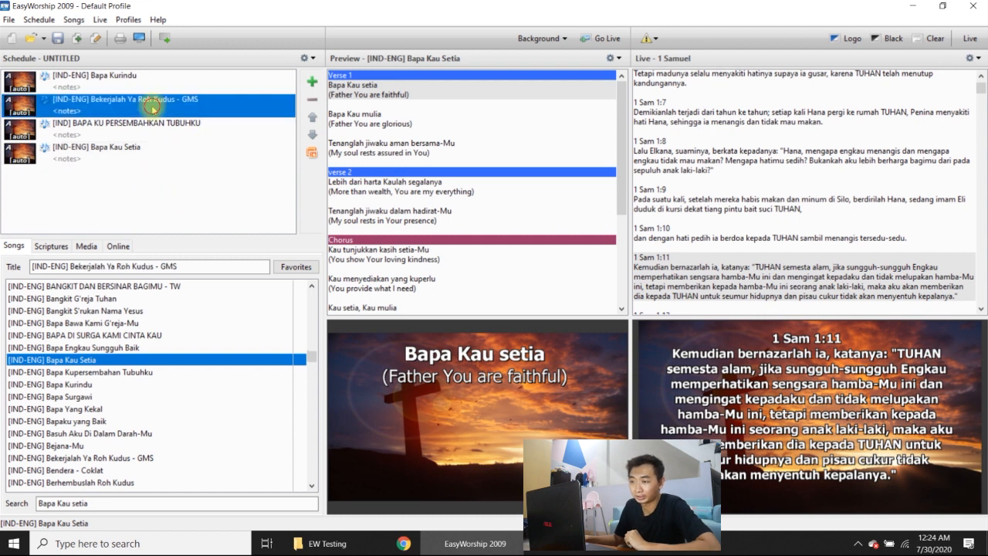
{"action": "left_click", "coordinate": [312, 100]}
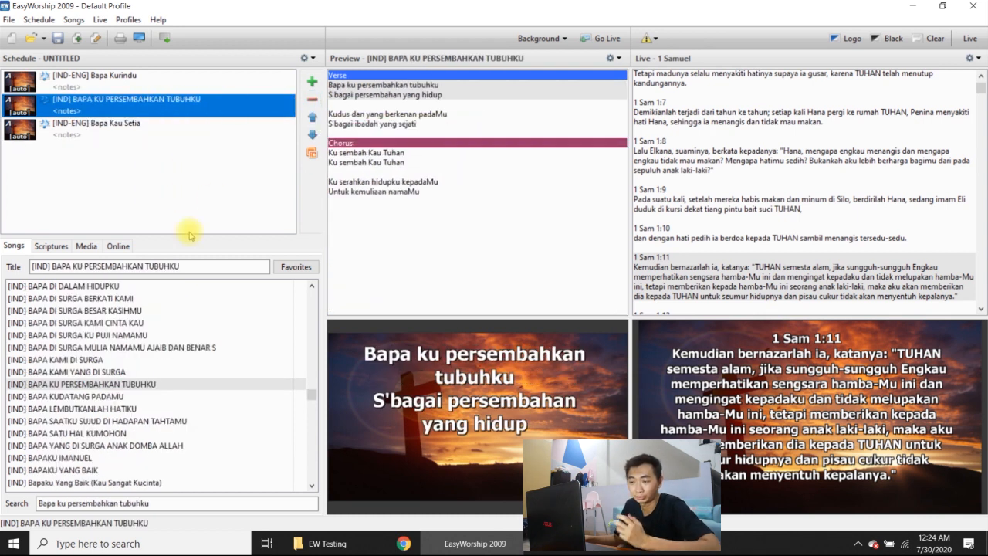
{"action": "left_click_drag", "start_coordinate": [311, 396], "coordinate": [311, 353]}
{"action": "left_click", "coordinate": [202, 324]}
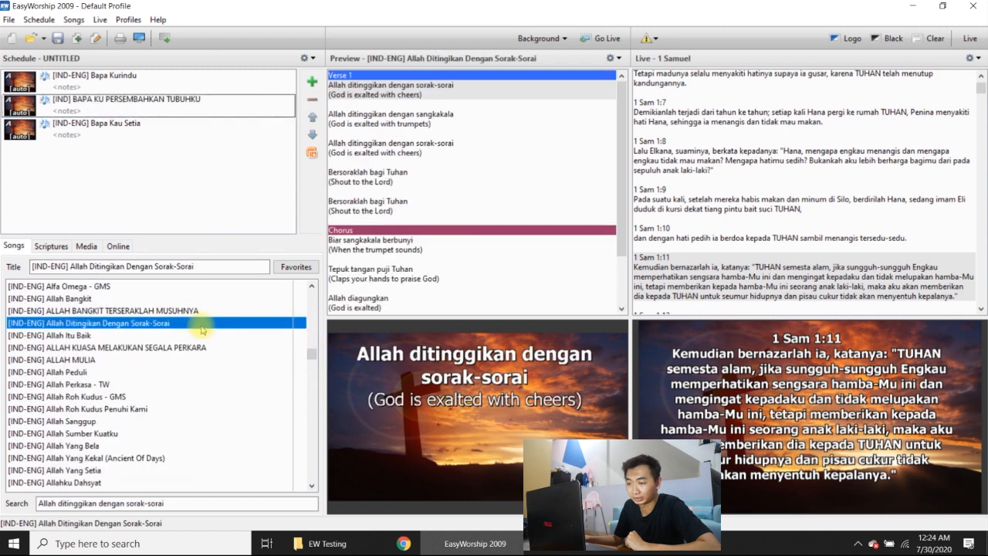
{"action": "left_click", "coordinate": [312, 81]}
Move the song [IND-ENG] Allah Ditingikan Dengan Sorak-Sorai up to the first position in the schedule
{"action": "left_click", "coordinate": [209, 151]}
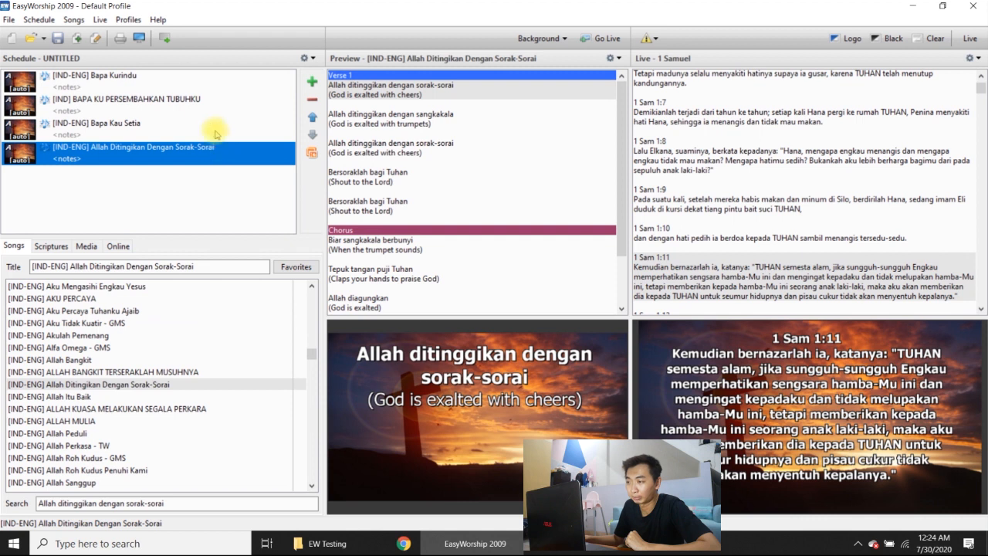
{"action": "left_click", "coordinate": [139, 124]}
{"action": "left_click", "coordinate": [141, 148]}
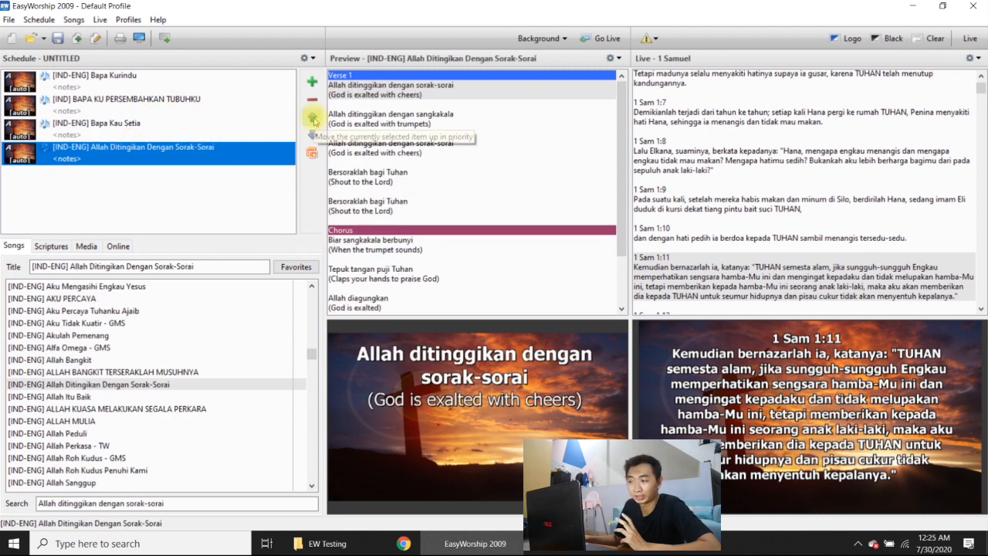
{"action": "left_click", "coordinate": [312, 119]}
{"action": "left_click", "coordinate": [313, 118]}
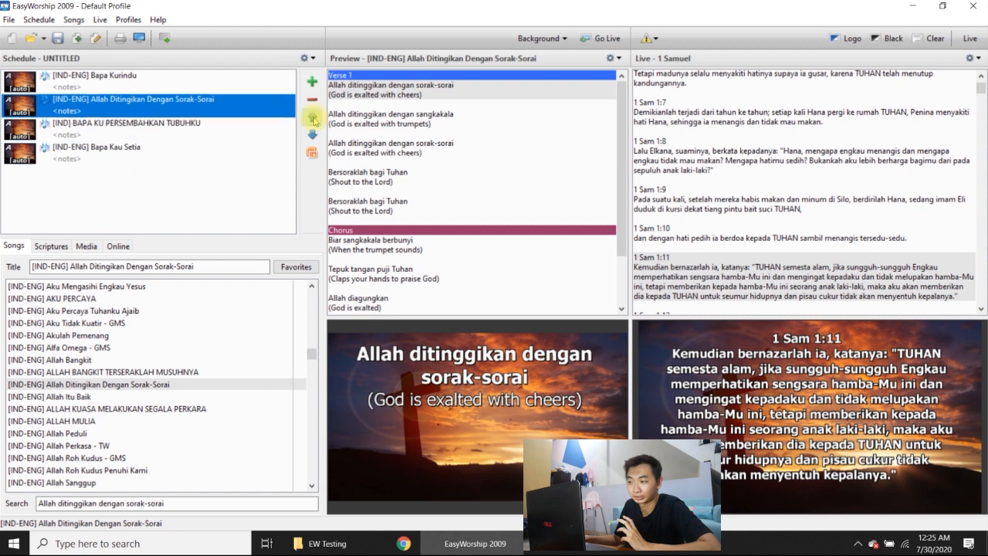
{"action": "left_click", "coordinate": [312, 118]}
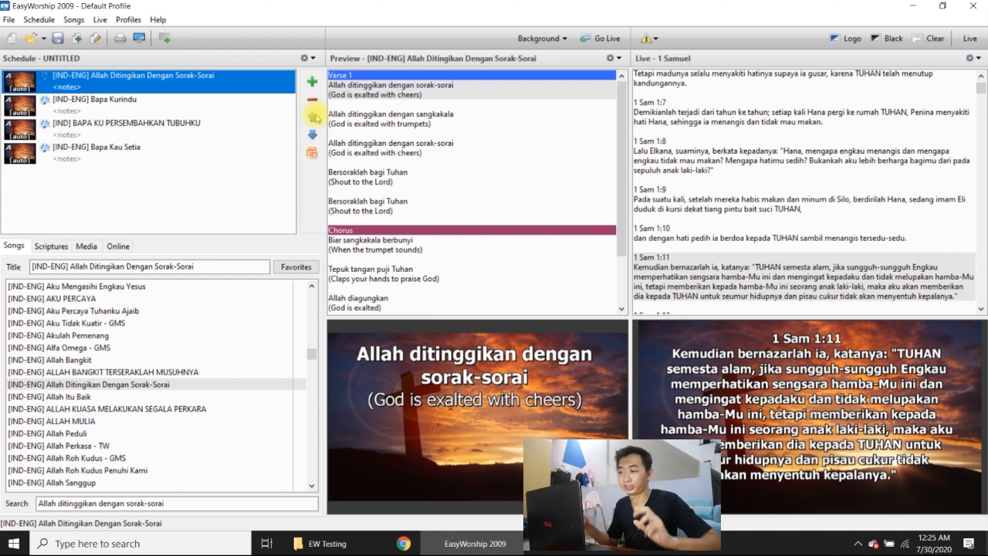
Try rearranging the schedule order directly, moving [IND-ENG] Allah Ditingikan Dengan Sorak-Sorai below [IND-ENG] Bapa Kurindu
{"action": "left_click_drag", "start_coordinate": [174, 80], "coordinate": [171, 102]}
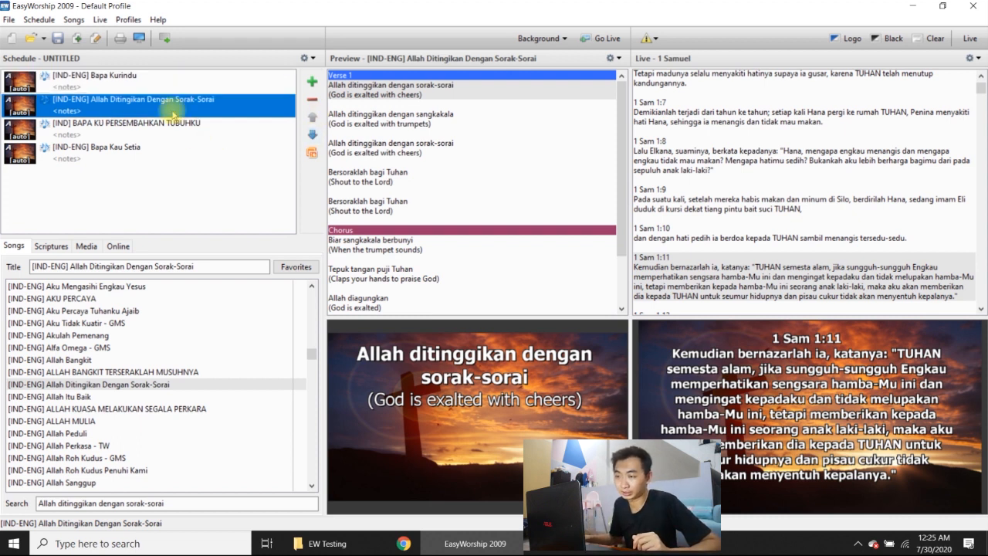
{"action": "mouse_move", "coordinate": [121, 147]}
{"action": "left_mouse_down"}
{"action": "mouse_move", "coordinate": [126, 97]}
{"action": "mouse_move", "coordinate": [125, 152]}
{"action": "left_mouse_up"}
{"action": "left_click_drag", "start_coordinate": [126, 114], "coordinate": [124, 153]}
{"action": "left_click", "coordinate": [121, 129]}
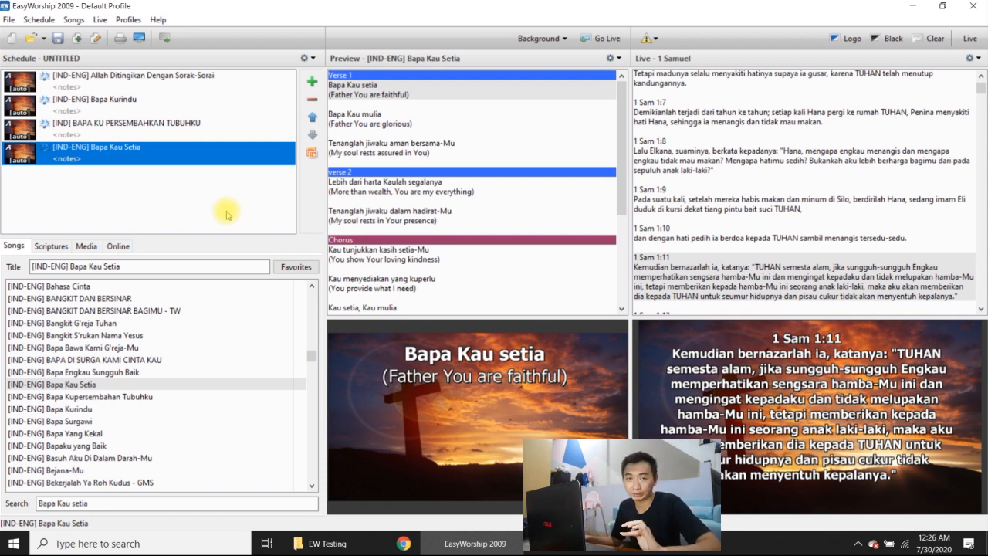
Start adding a PowerPoint presentation to the schedule and browse to the EW Testing folder in Documents
{"action": "left_click", "coordinate": [312, 156]}
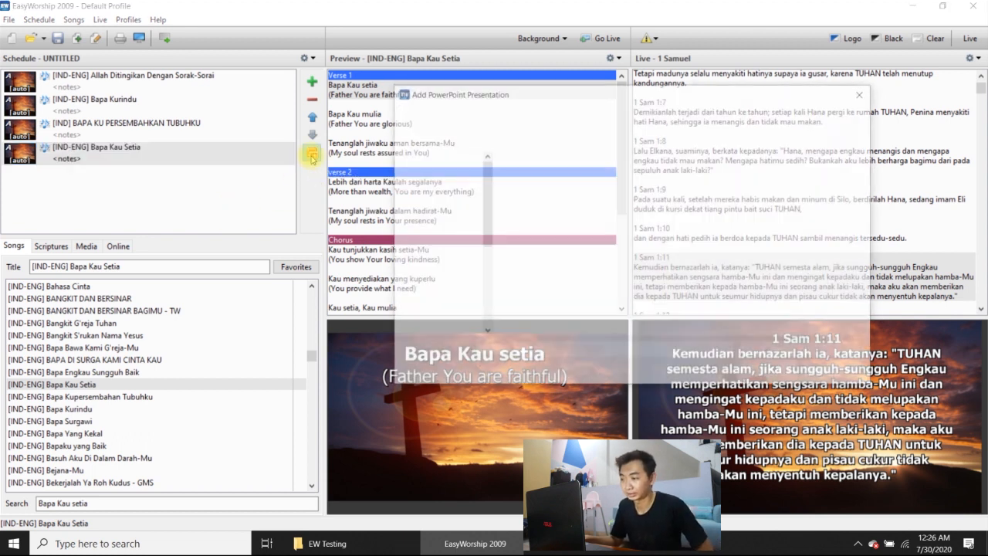
{"action": "left_click", "coordinate": [446, 224]}
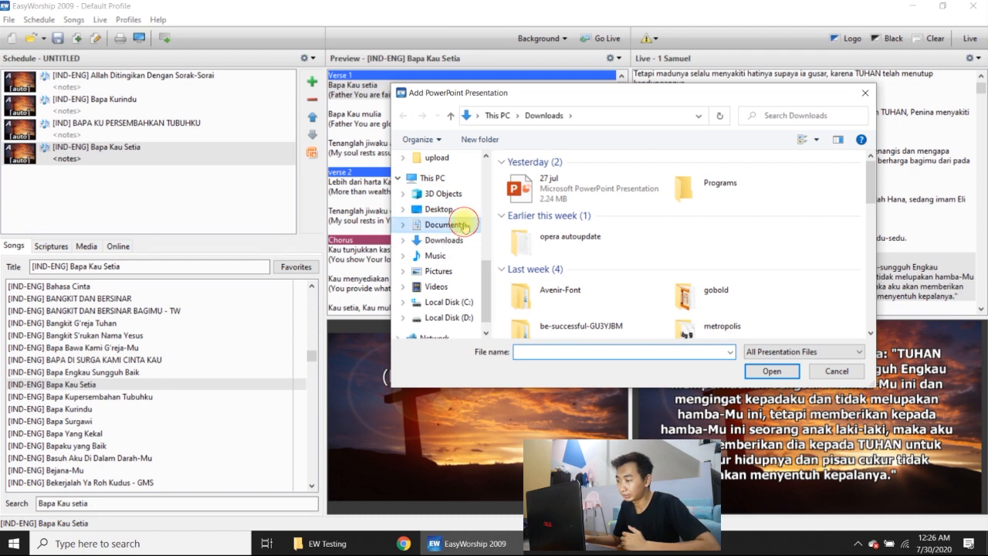
{"action": "double_click", "coordinate": [535, 216]}
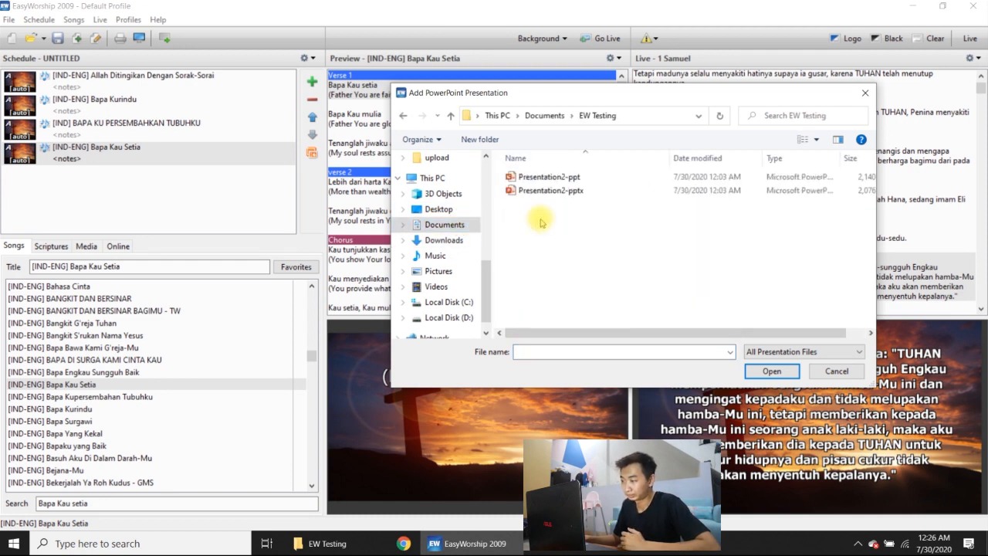
Compare the file types of Presentation2-ppt and Presentation2-pptx in the EW Testing folder
{"action": "left_click", "coordinate": [596, 183]}
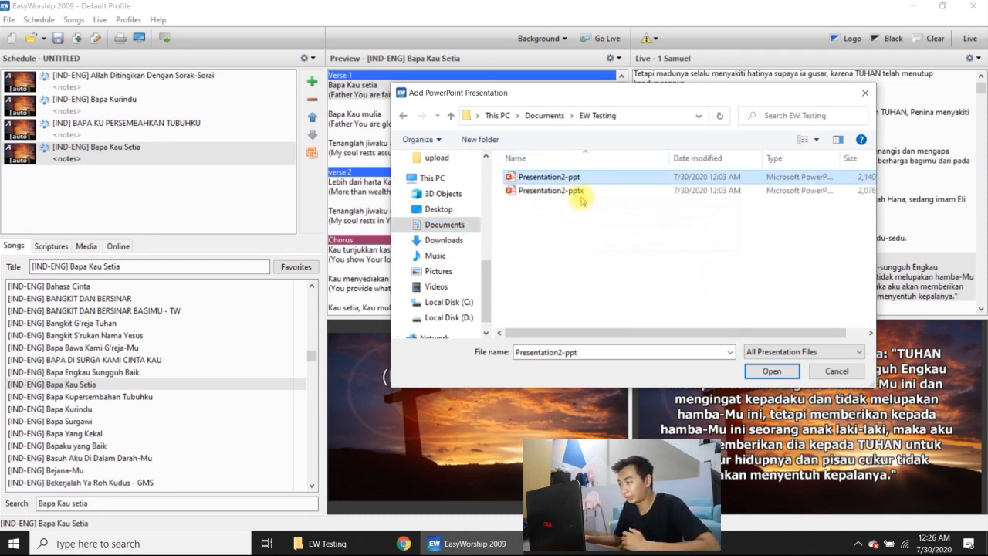
{"action": "left_click", "coordinate": [579, 192]}
{"action": "left_click_drag", "start_coordinate": [608, 333], "coordinate": [770, 336]}
{"action": "double_click", "coordinate": [818, 159]}
{"action": "left_click", "coordinate": [727, 178]}
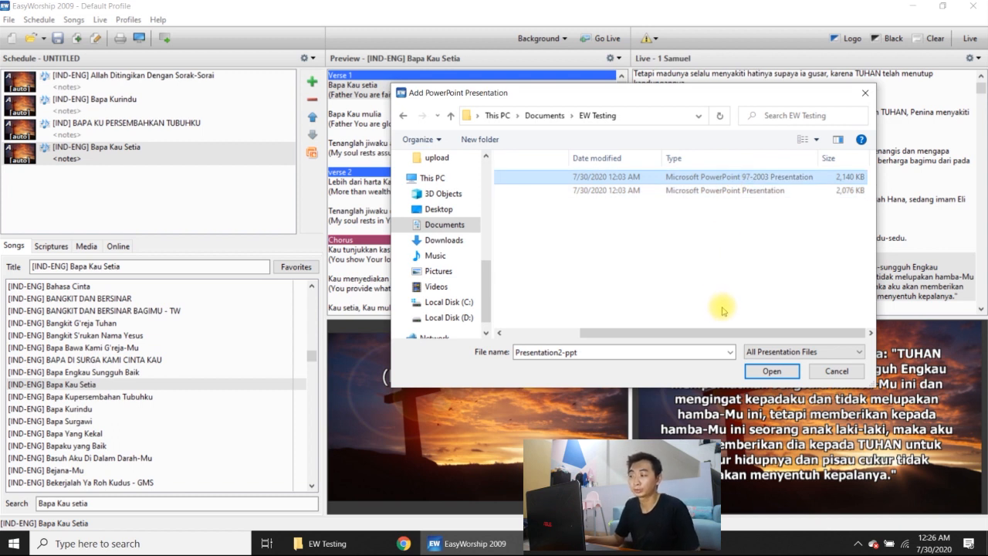
{"action": "mouse_move", "coordinate": [705, 333]}
{"action": "left_mouse_down"}
{"action": "mouse_move", "coordinate": [631, 342]}
{"action": "mouse_move", "coordinate": [707, 339]}
{"action": "left_mouse_up"}
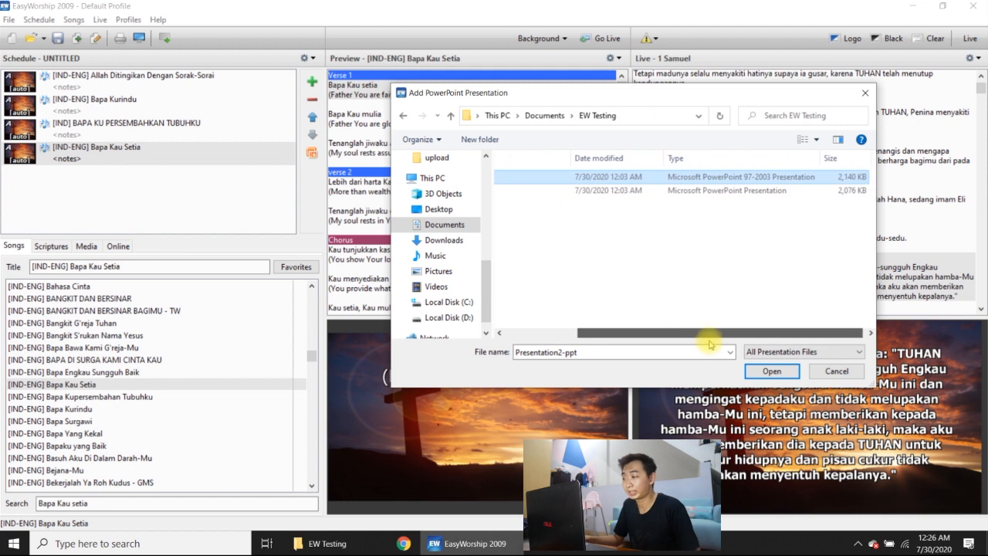
{"action": "left_click", "coordinate": [721, 191]}
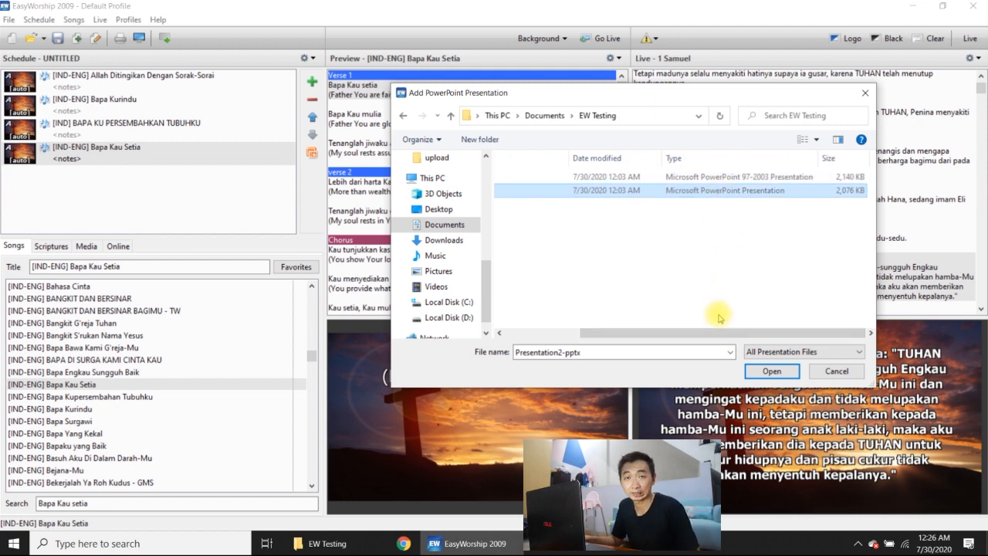
{"action": "left_click_drag", "start_coordinate": [716, 333], "coordinate": [641, 334]}
{"action": "left_click", "coordinate": [584, 237]}
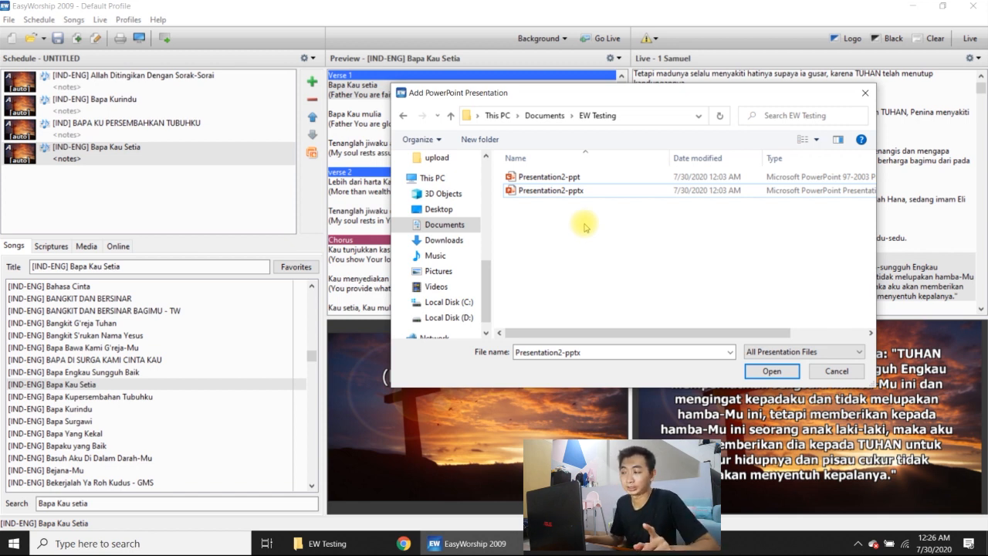
{"action": "left_click", "coordinate": [589, 192]}
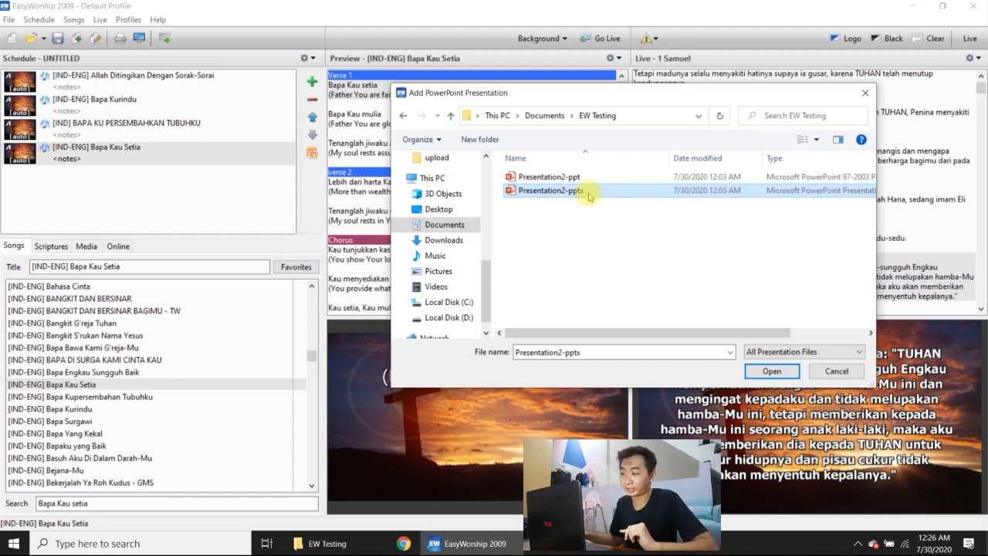
{"action": "left_click_drag", "start_coordinate": [590, 332], "coordinate": [665, 333]}
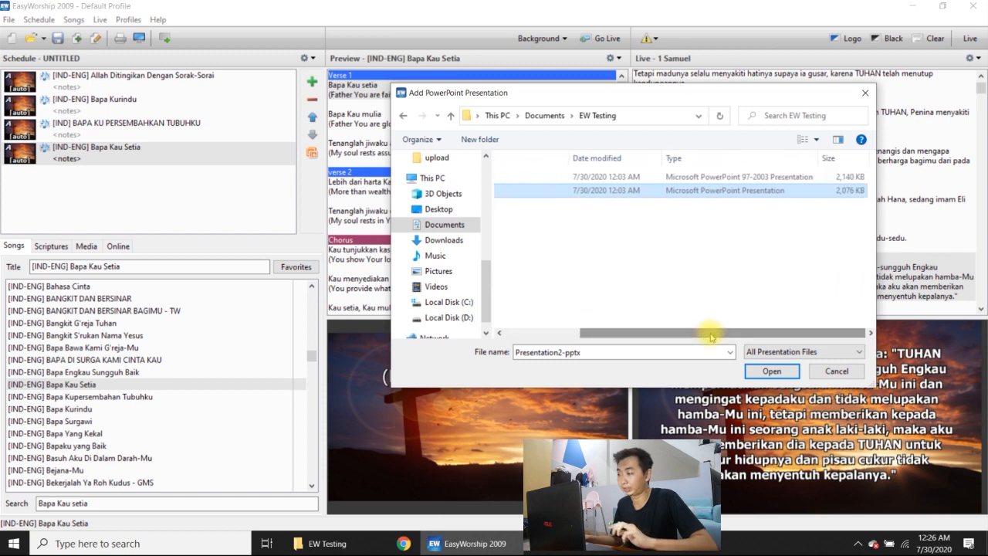
Import the PowerPoint 97-2003 file Presentation2-ppt into the schedule and abort the slide import
{"action": "left_click", "coordinate": [706, 179]}
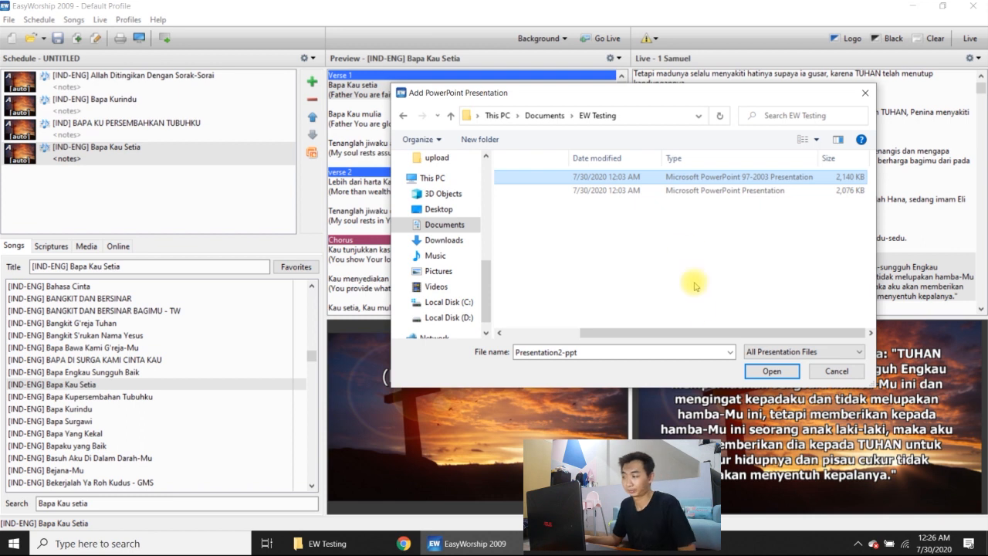
{"action": "left_click_drag", "start_coordinate": [701, 333], "coordinate": [618, 332]}
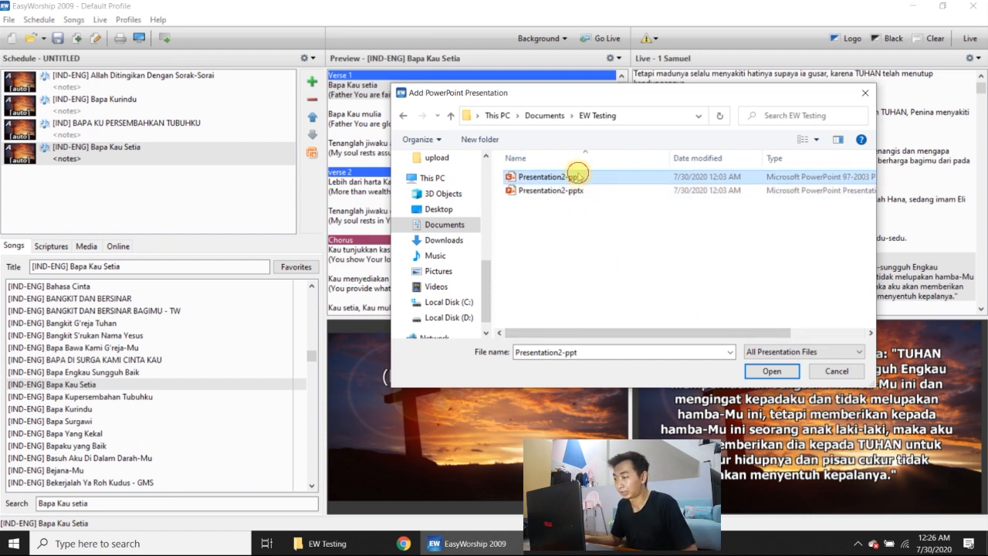
{"action": "left_click", "coordinate": [772, 370]}
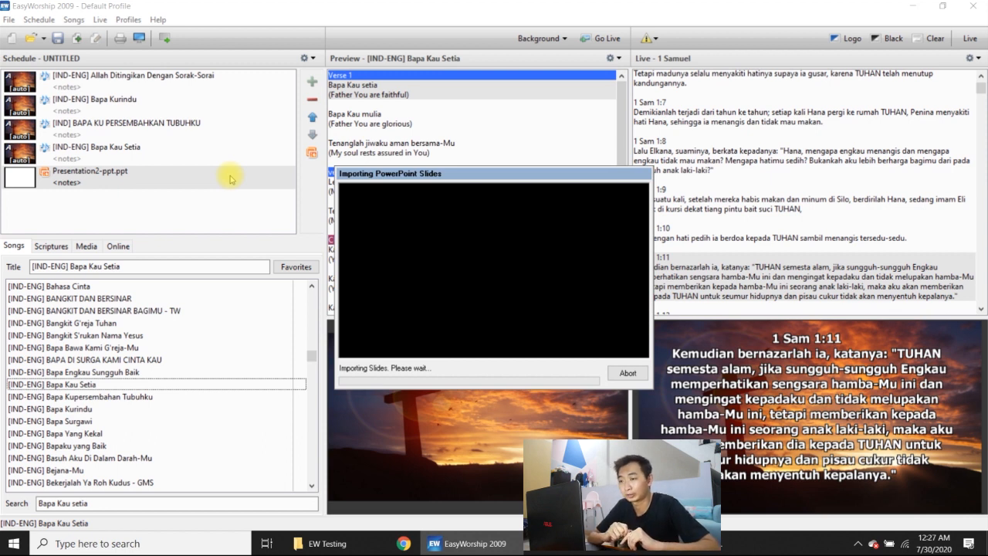
{"action": "left_click", "coordinate": [625, 374]}
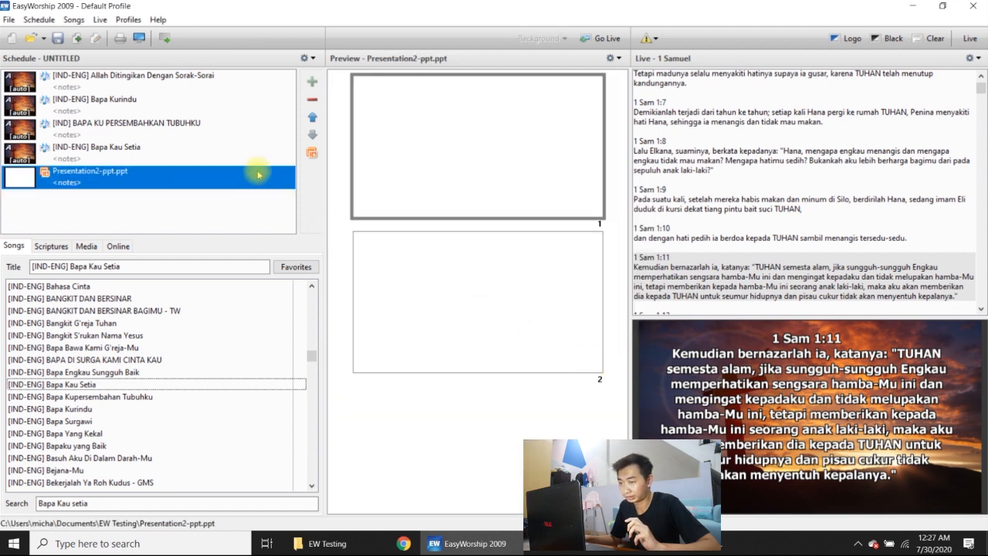
Remove Presentation2-ppt.ppt from the schedule
{"action": "left_click", "coordinate": [229, 152]}
{"action": "left_click", "coordinate": [222, 168]}
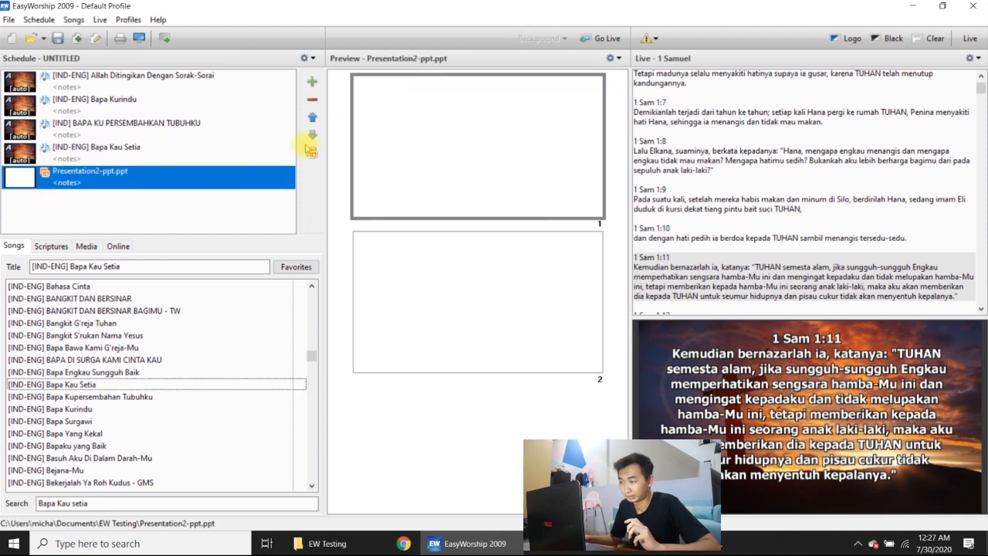
{"action": "left_click", "coordinate": [311, 99]}
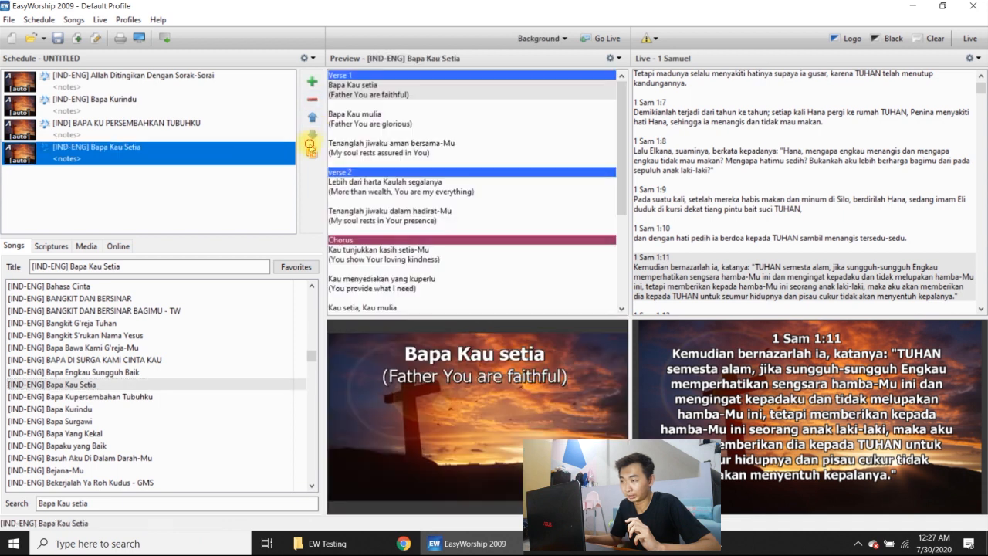
Add the PowerPoint file Presentation2-ppt from the EW Testing folder to the schedule again
{"action": "left_click", "coordinate": [312, 152]}
{"action": "left_click", "coordinate": [540, 177]}
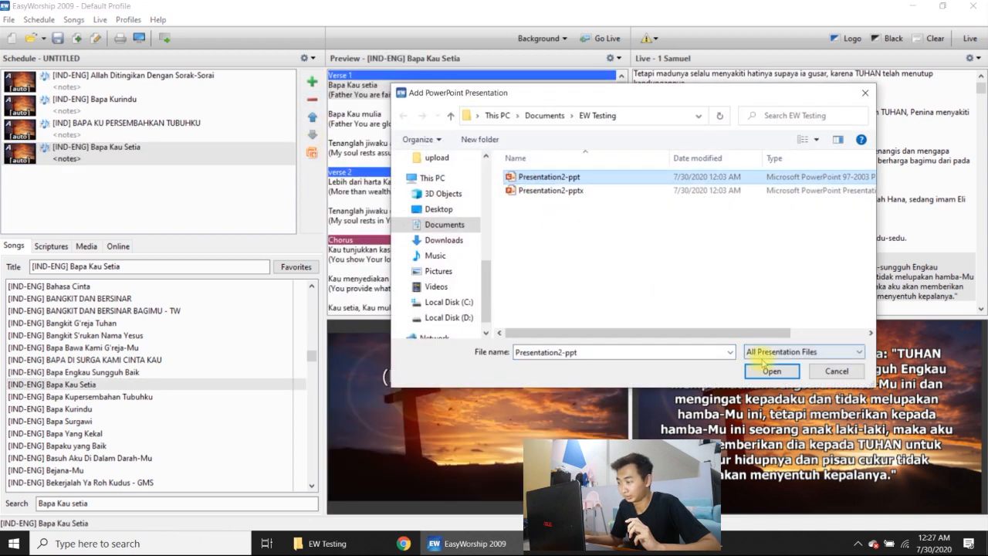
{"action": "left_click", "coordinate": [770, 370]}
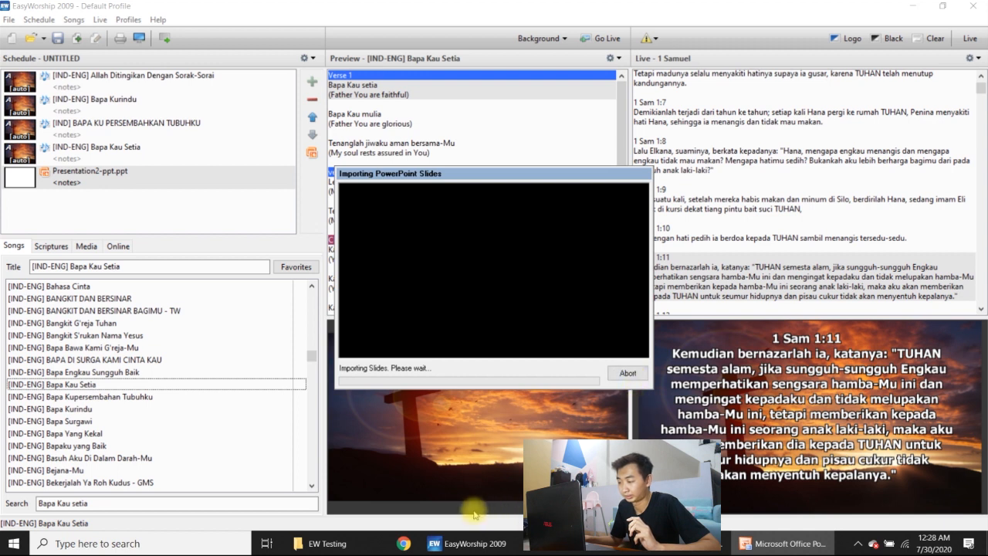
Open the Presentation2 .ppt file from the recent Windows activities in PowerPoint and view both of its slides
{"action": "left_click", "coordinate": [166, 544]}
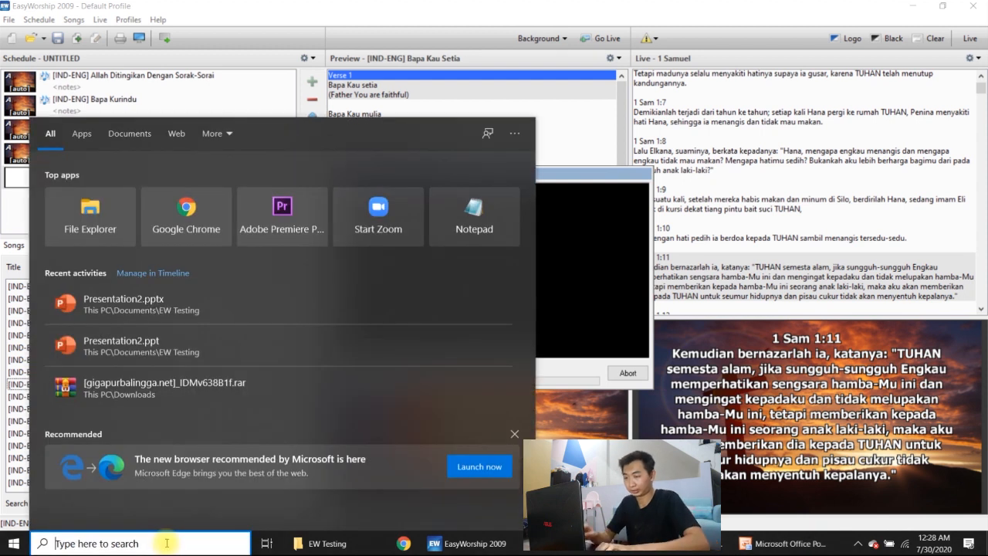
{"action": "left_click", "coordinate": [178, 340]}
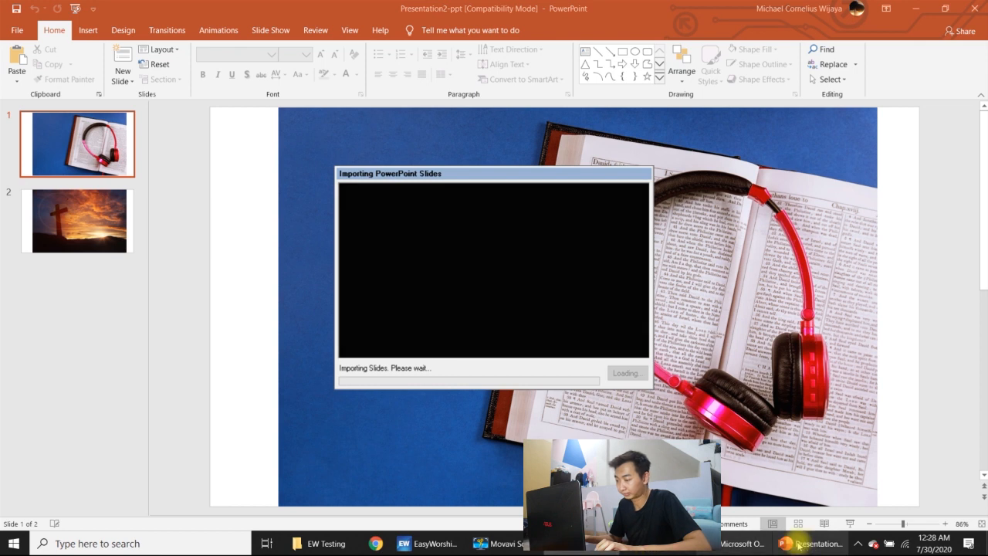
{"action": "left_click", "coordinate": [82, 211]}
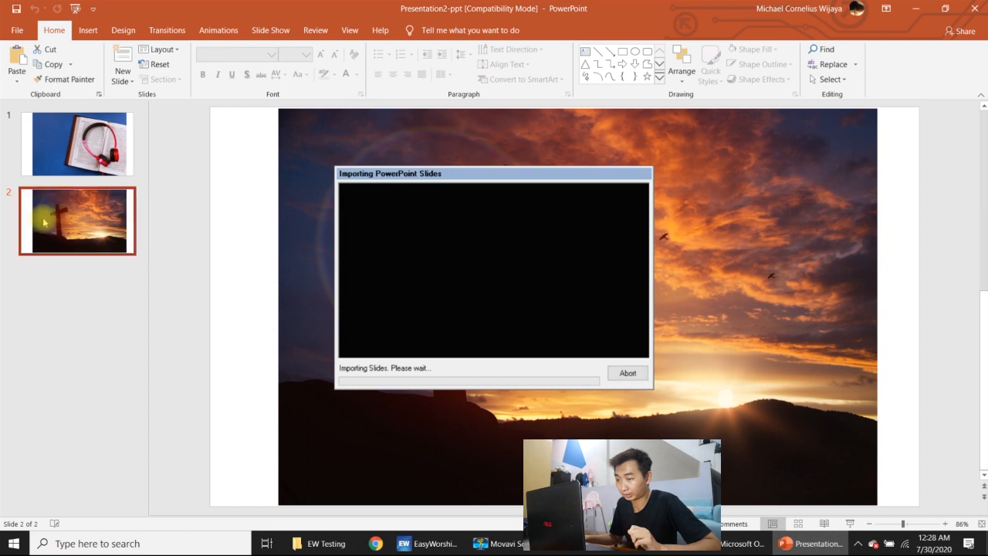
{"action": "left_click", "coordinate": [46, 143]}
Delete the headphones picture from the first slide and remove the second slide from the presentation
{"action": "left_click", "coordinate": [468, 122]}
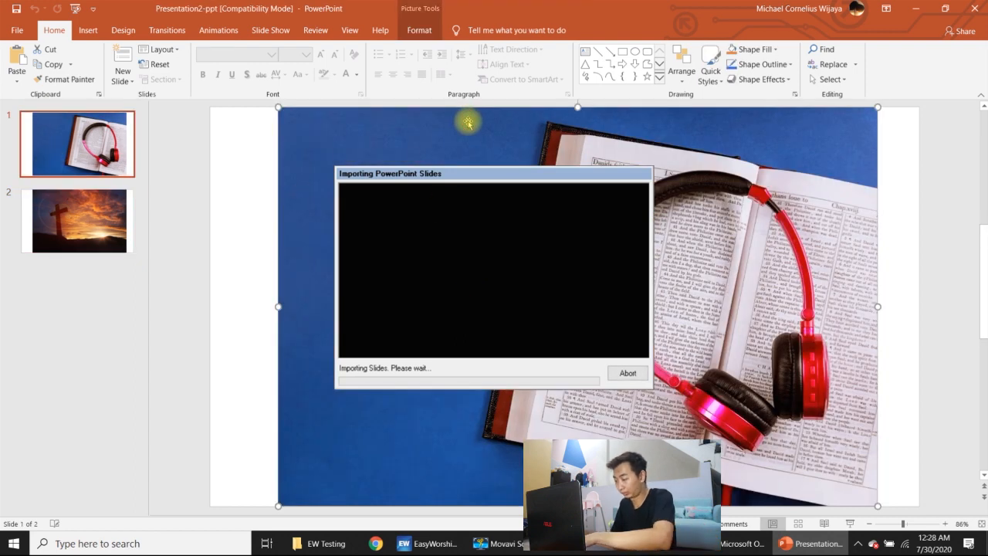
{"action": "key", "text": "Delete"}
{"action": "left_click", "coordinate": [120, 193]}
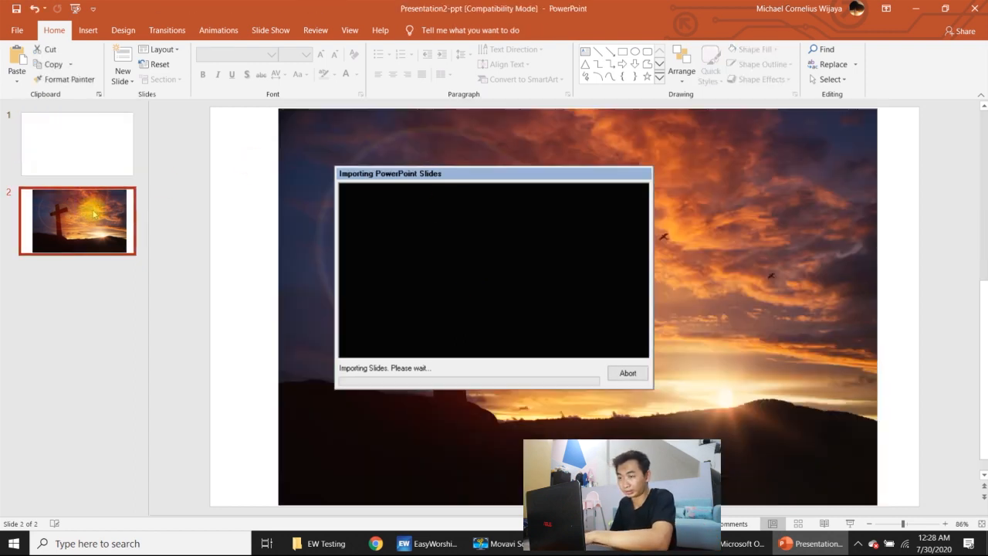
{"action": "key", "text": "Delete"}
{"action": "left_click", "coordinate": [318, 168]}
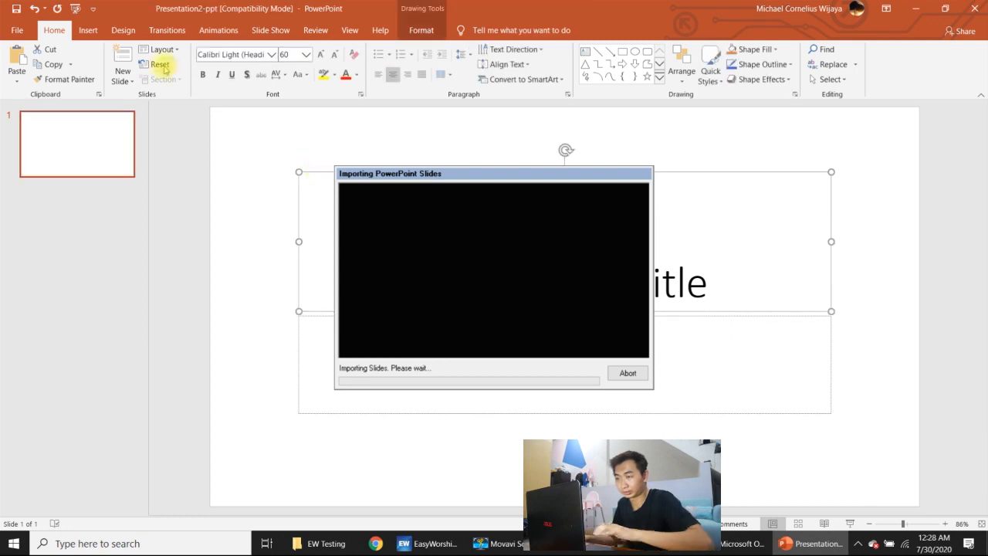
{"action": "left_click", "coordinate": [88, 30]}
{"action": "left_click", "coordinate": [397, 171]}
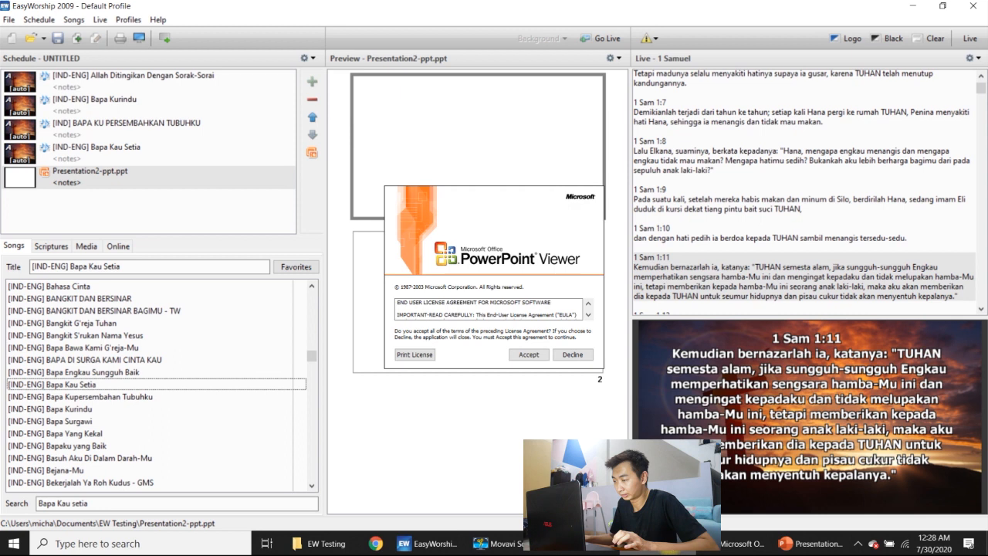
Clear the PowerPoint Viewer licence prompts and error dialogs in EasyWorship, and select Presentation2-ppt.ppt in the schedule
{"action": "left_click", "coordinate": [528, 354]}
{"action": "left_click", "coordinate": [569, 316]}
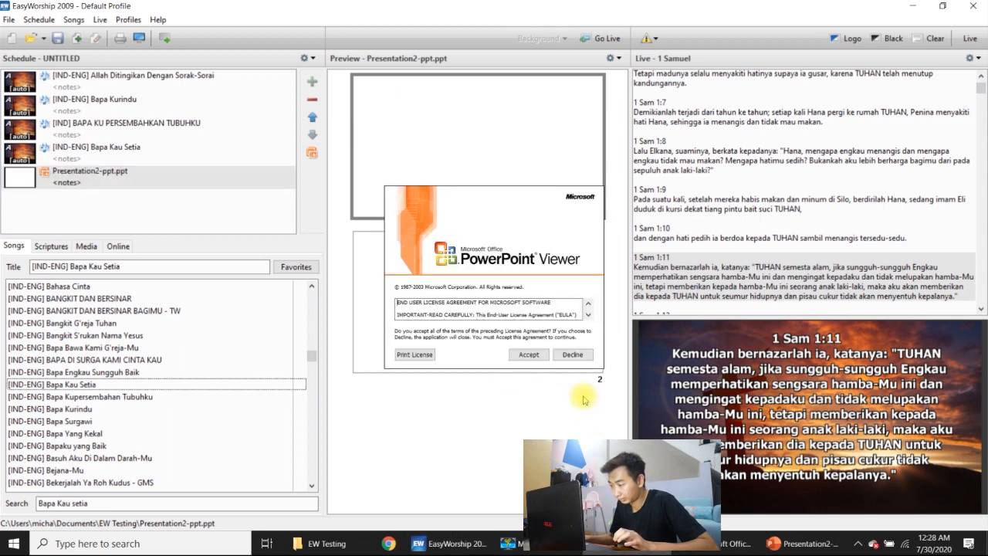
{"action": "left_click", "coordinate": [533, 353]}
{"action": "left_click", "coordinate": [569, 315]}
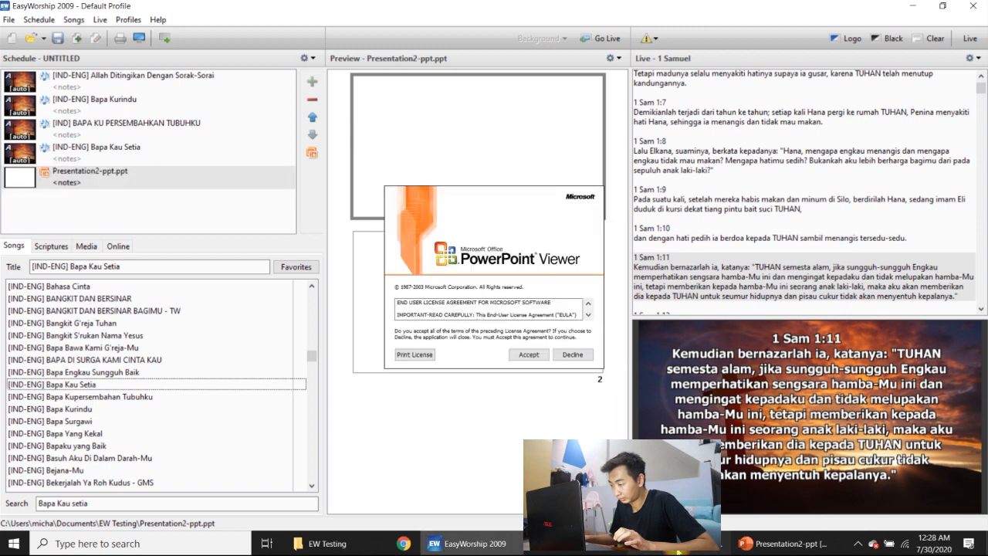
{"action": "left_click", "coordinate": [579, 351]}
{"action": "left_click", "coordinate": [574, 316]}
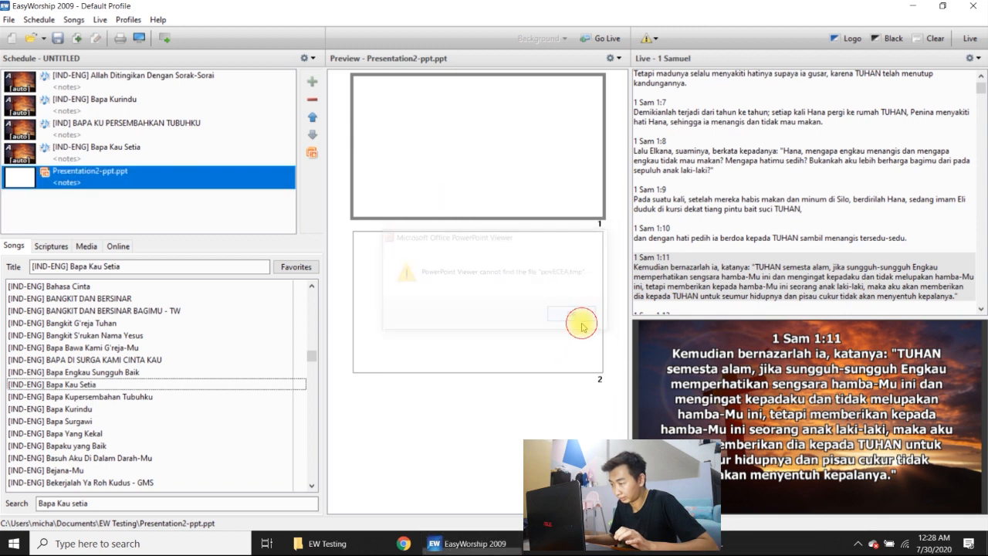
{"action": "left_click", "coordinate": [177, 182]}
{"action": "left_click", "coordinate": [198, 185]}
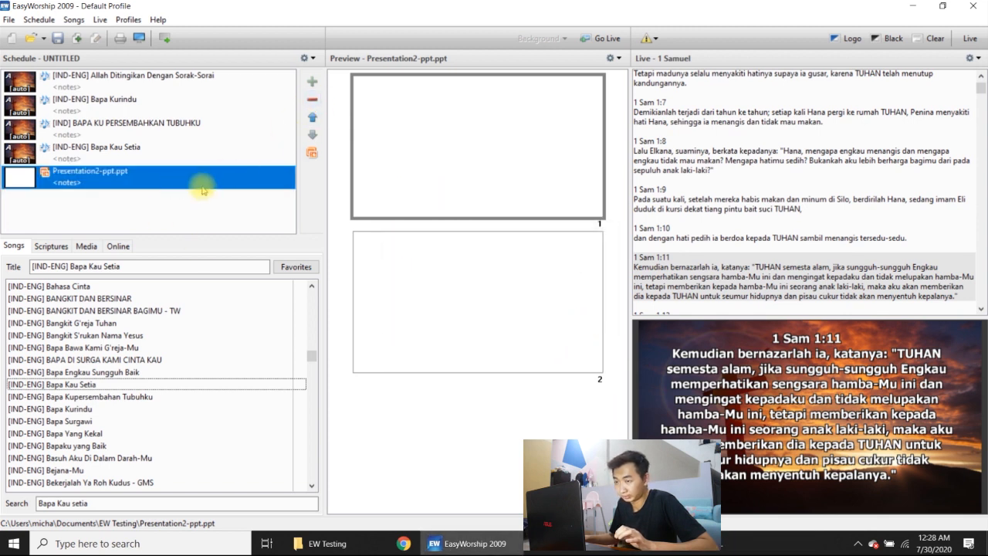
Remove Presentation2-ppt.ppt from the end of the schedule
{"action": "left_click", "coordinate": [254, 155]}
{"action": "left_click", "coordinate": [236, 171]}
{"action": "left_click", "coordinate": [312, 100]}
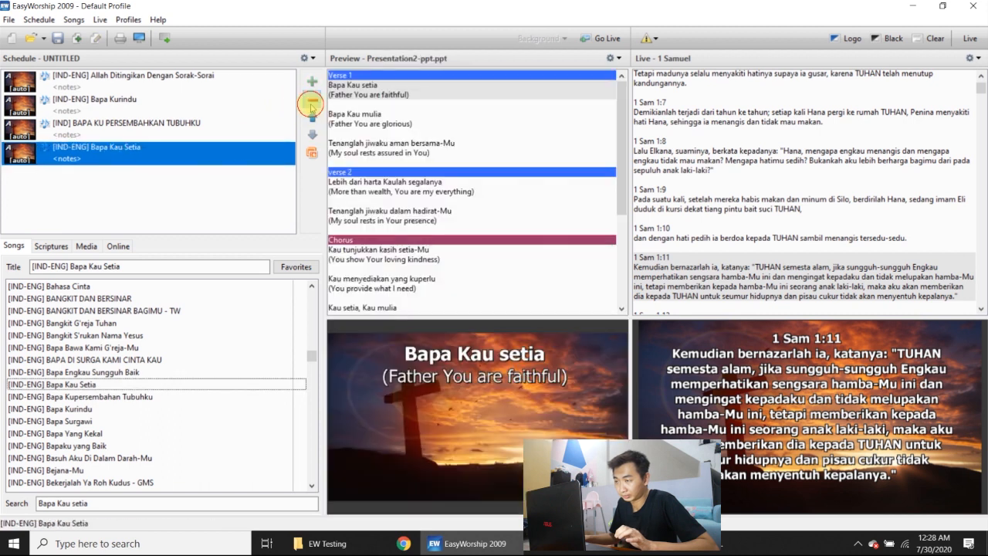
{"action": "left_click", "coordinate": [312, 152]}
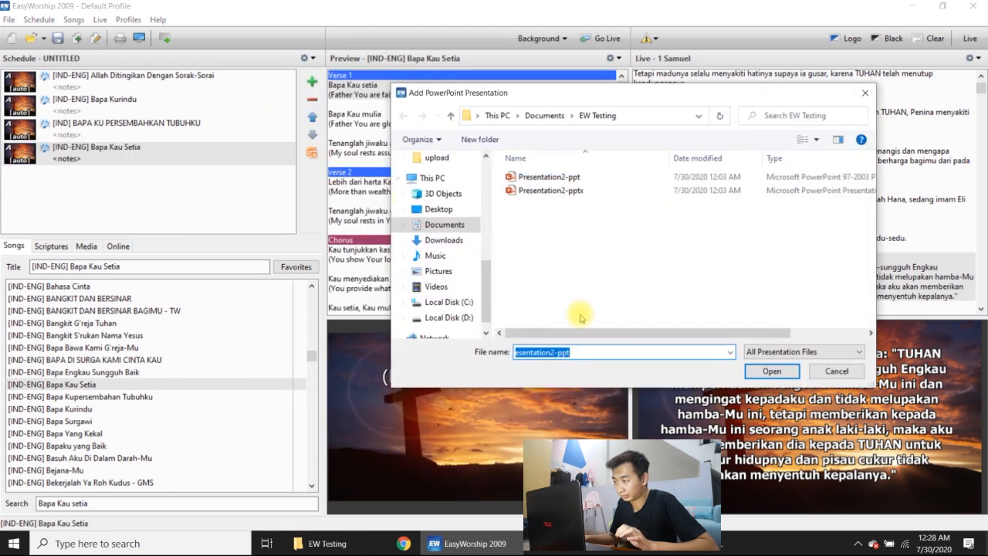
{"action": "left_click", "coordinate": [829, 372]}
Switch to PowerPoint, draw a large rounded rectangle over the slide's lower-right area, and save and close the presentation
{"action": "left_click", "coordinate": [686, 544]}
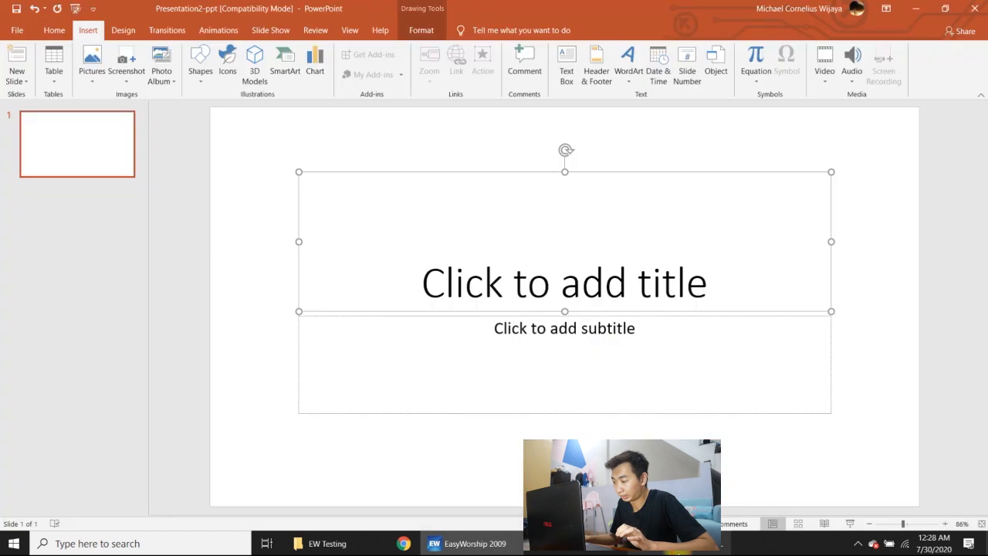
{"action": "left_click", "coordinate": [199, 66]}
{"action": "left_click", "coordinate": [301, 147]}
{"action": "left_click_drag", "start_coordinate": [306, 133], "coordinate": [528, 288]}
{"action": "left_click", "coordinate": [16, 10]}
{"action": "left_click", "coordinate": [965, 6]}
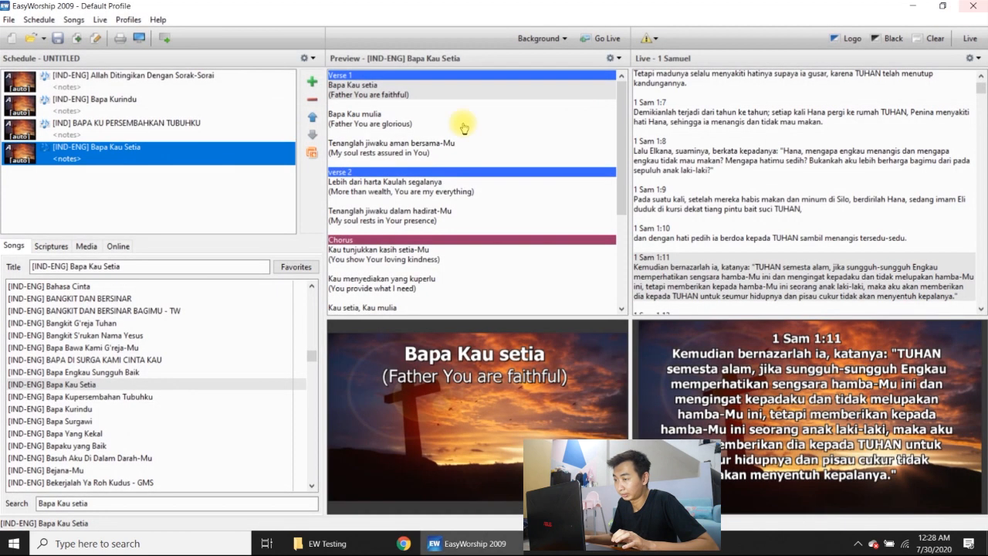
In EasyWorship, add the Presentation2-ppt file from the EW Testing folder to the schedule and preview its slide
{"action": "left_click", "coordinate": [312, 152]}
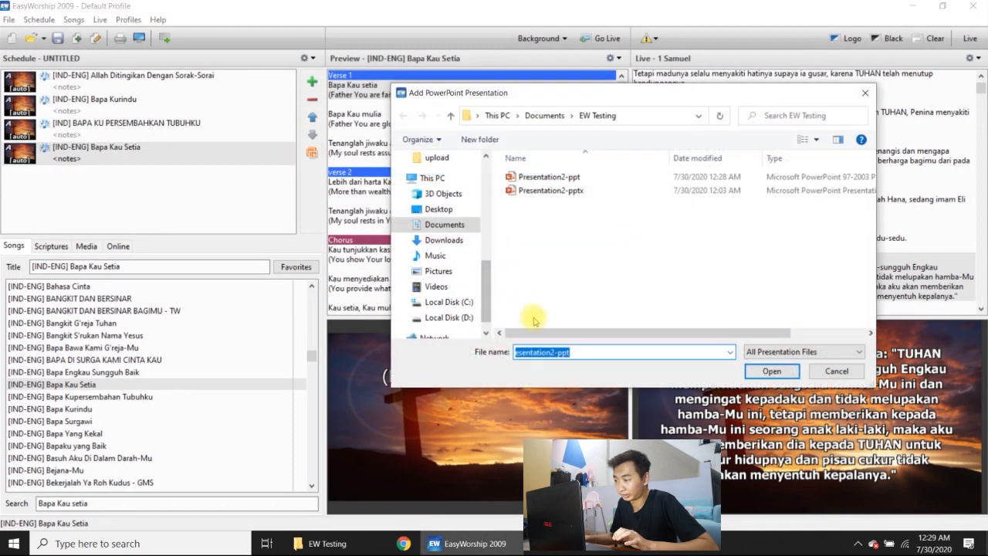
{"action": "left_click", "coordinate": [549, 177]}
{"action": "left_click", "coordinate": [771, 371]}
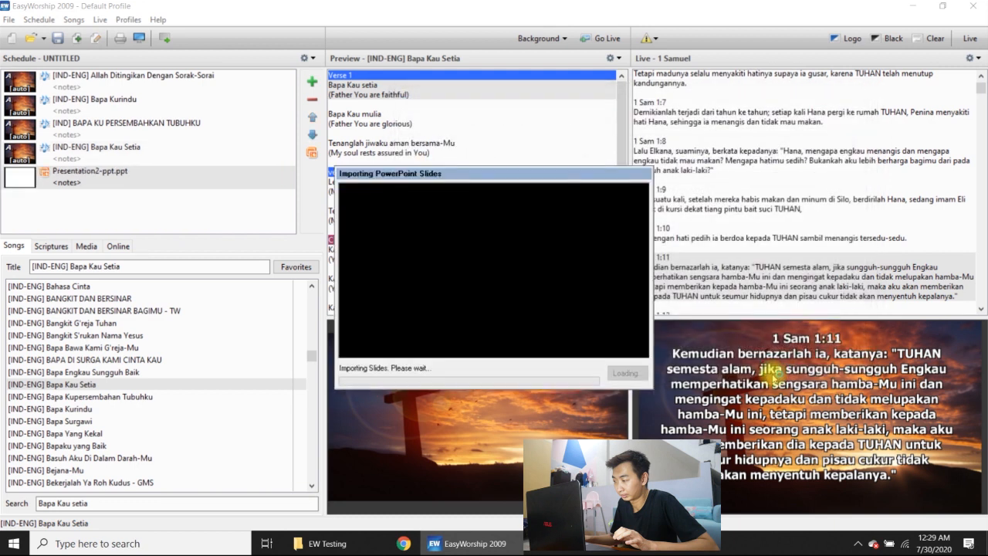
{"action": "left_click", "coordinate": [173, 162]}
{"action": "left_click", "coordinate": [165, 179]}
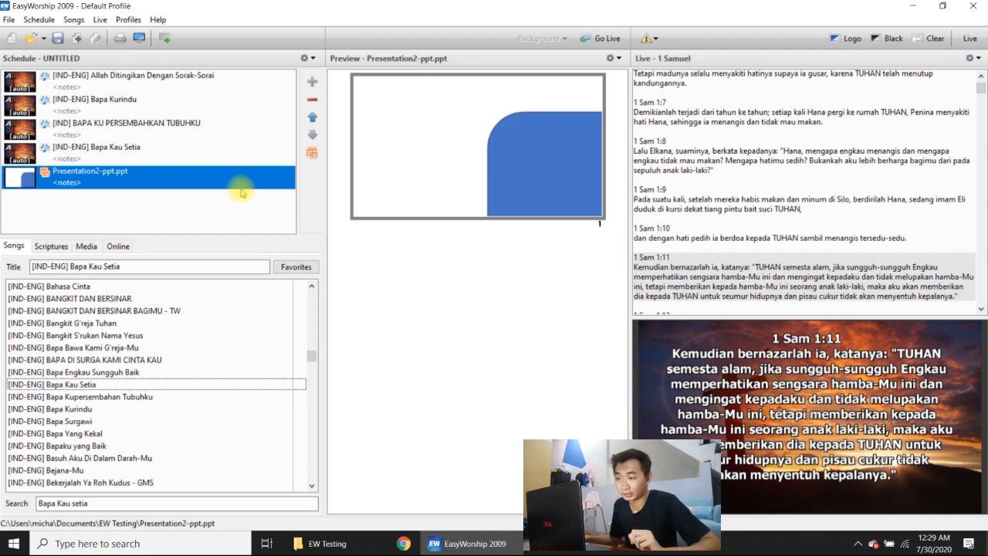
{"action": "left_click", "coordinate": [514, 139]}
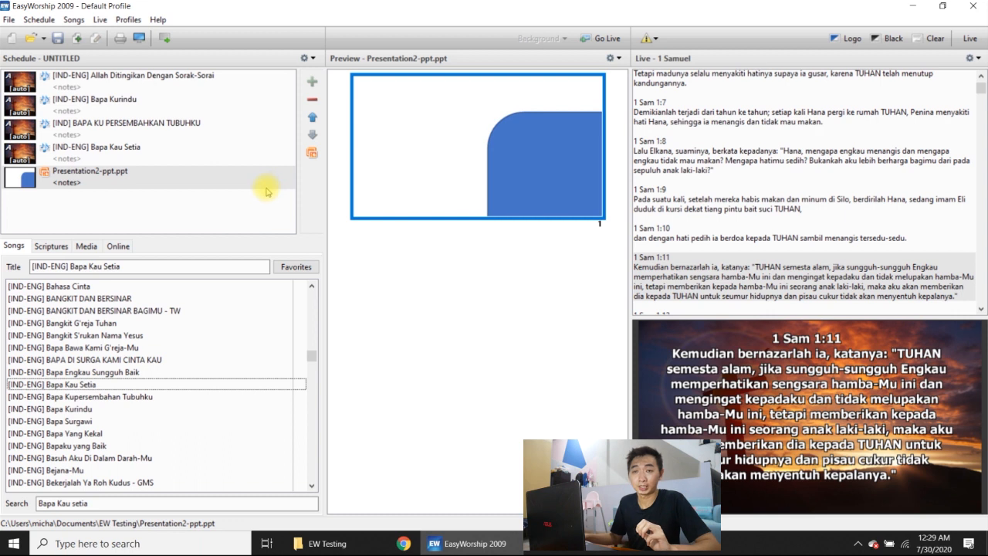
Try to add the Presentation2-pptx file from the EW Testing folder to the schedule
{"action": "left_click", "coordinate": [313, 154]}
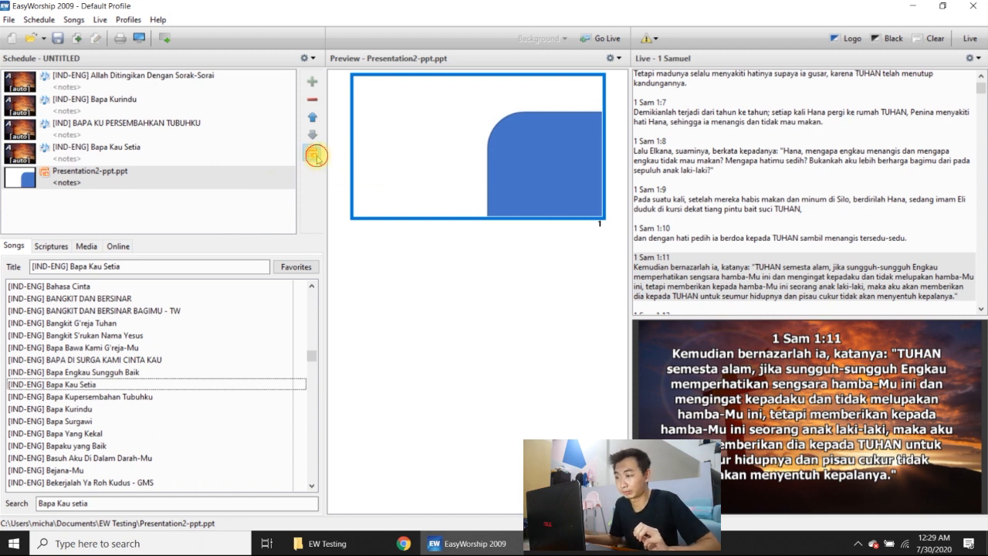
{"action": "left_click", "coordinate": [551, 193]}
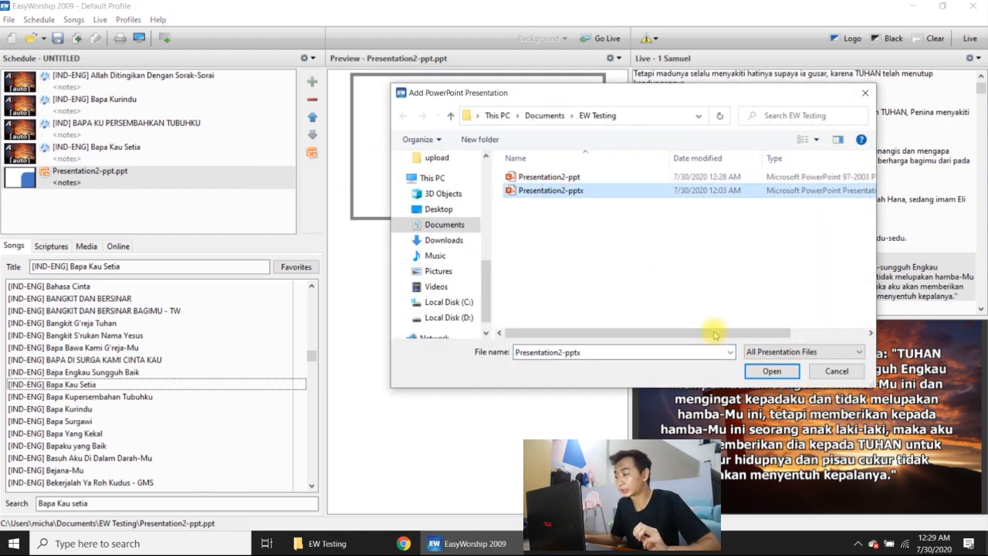
{"action": "left_click", "coordinate": [771, 370]}
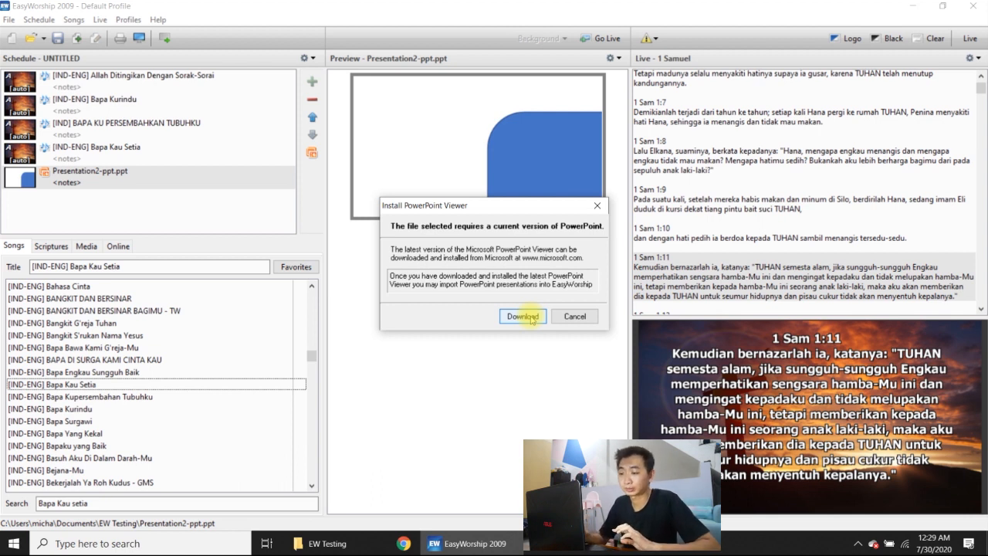
{"action": "left_click", "coordinate": [575, 317]}
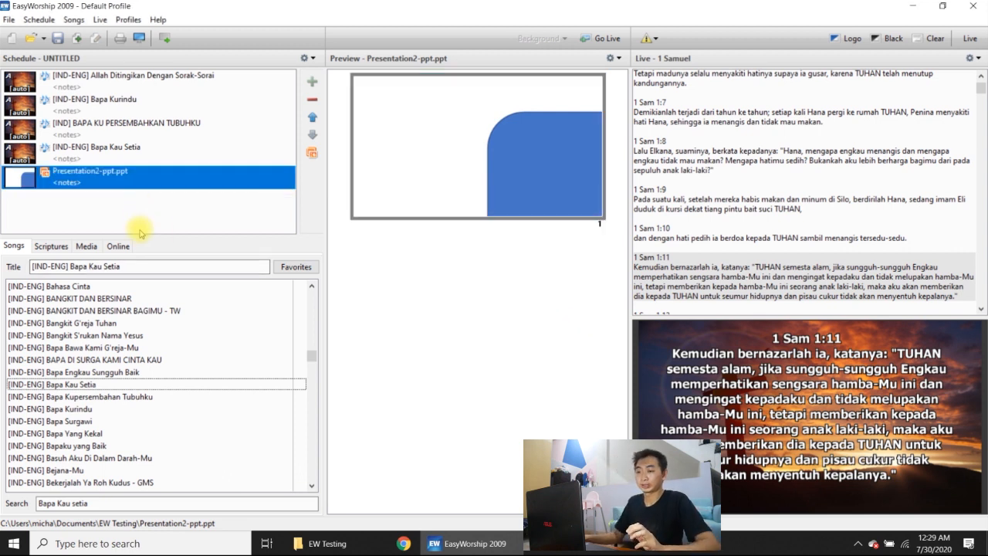
Preview several songs from the song library, including Bangkit G'reja Tuhan, Bapa Kau Setia, Basuh Aku Di Dalam Darah-Mu and Bahasa Cinta
{"action": "left_click", "coordinate": [137, 335]}
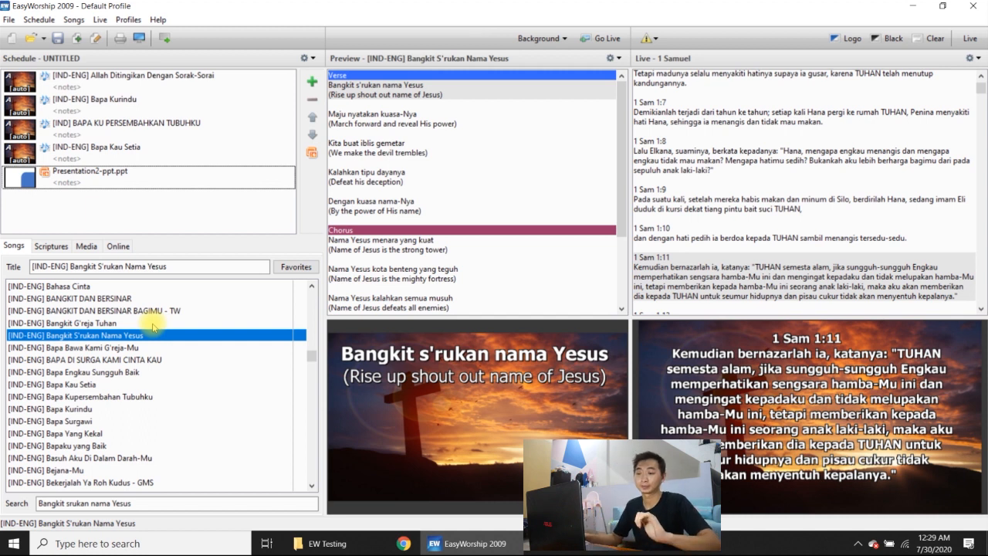
{"action": "left_click", "coordinate": [154, 324]}
{"action": "left_click", "coordinate": [152, 310]}
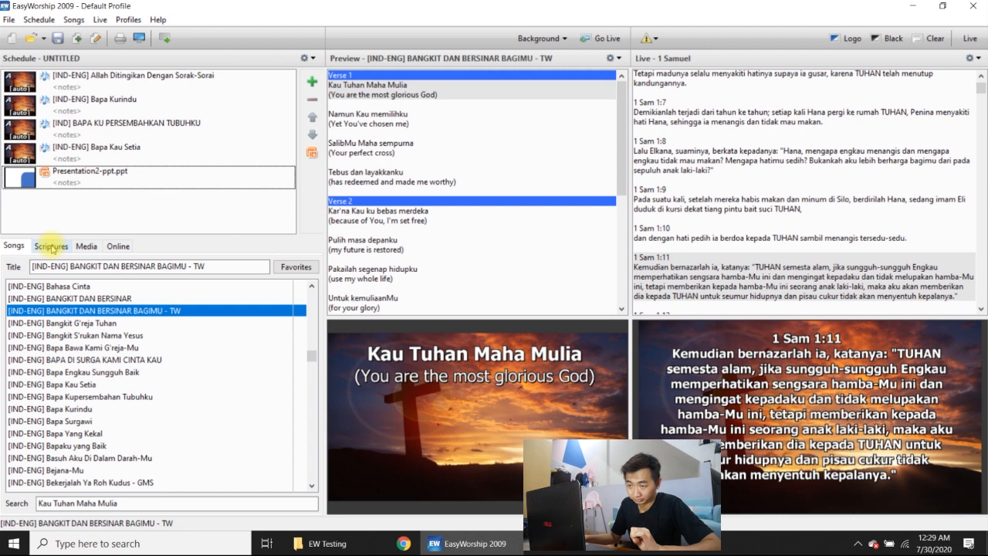
{"action": "left_click", "coordinate": [96, 322]}
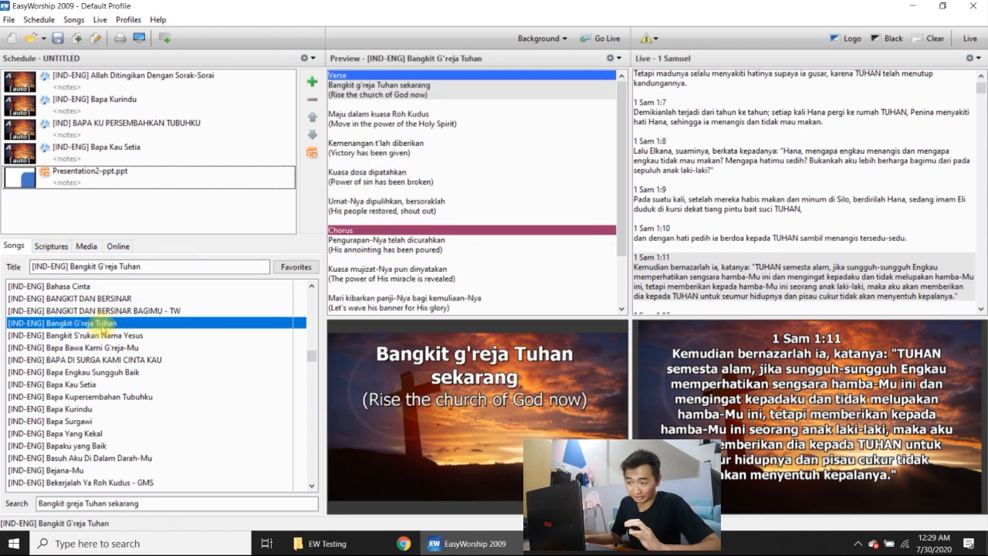
{"action": "left_click", "coordinate": [98, 335]}
{"action": "left_click", "coordinate": [98, 360]}
{"action": "left_click", "coordinate": [102, 383]}
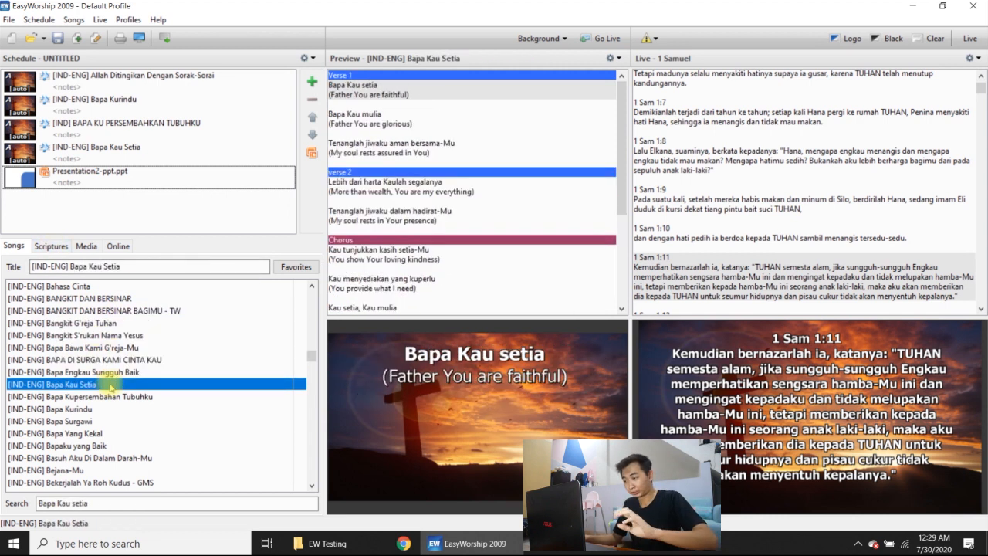
{"action": "left_click", "coordinate": [108, 408]}
{"action": "left_click", "coordinate": [104, 433]}
{"action": "left_click", "coordinate": [102, 445]}
{"action": "left_click", "coordinate": [101, 457]}
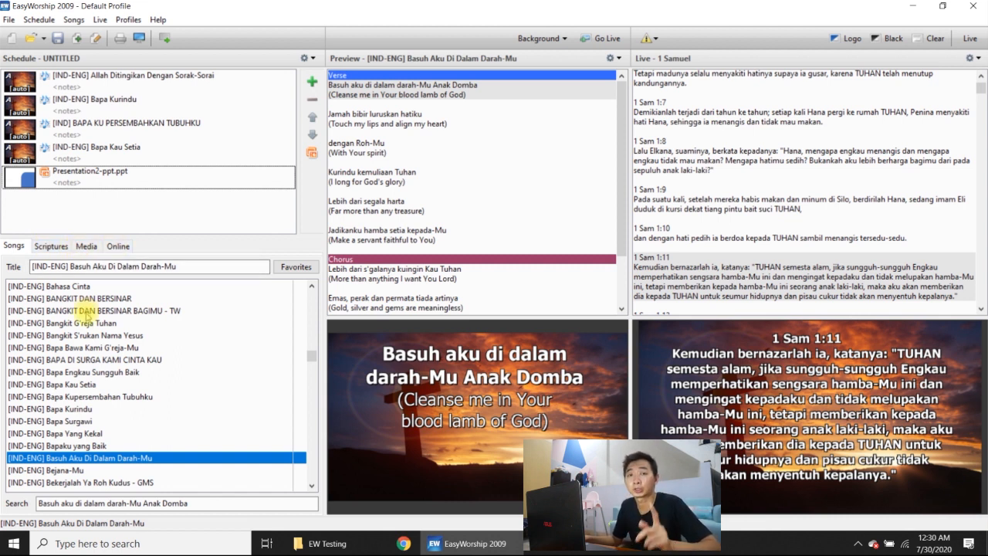
{"action": "left_click", "coordinate": [68, 287]}
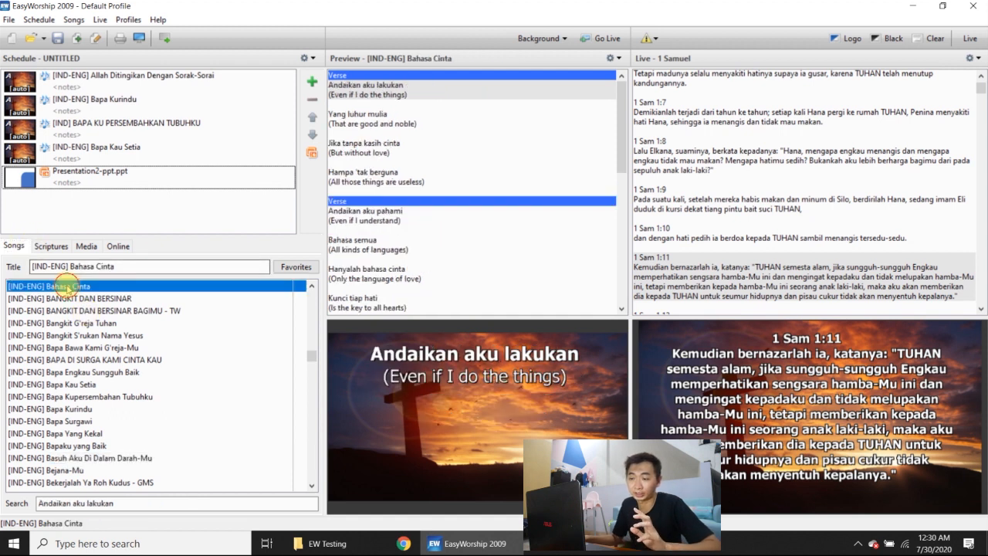
{"action": "left_click", "coordinate": [71, 310]}
Add Genesis 1:2 from the TB scripture translation to the schedule and select it there
{"action": "left_click", "coordinate": [51, 245]}
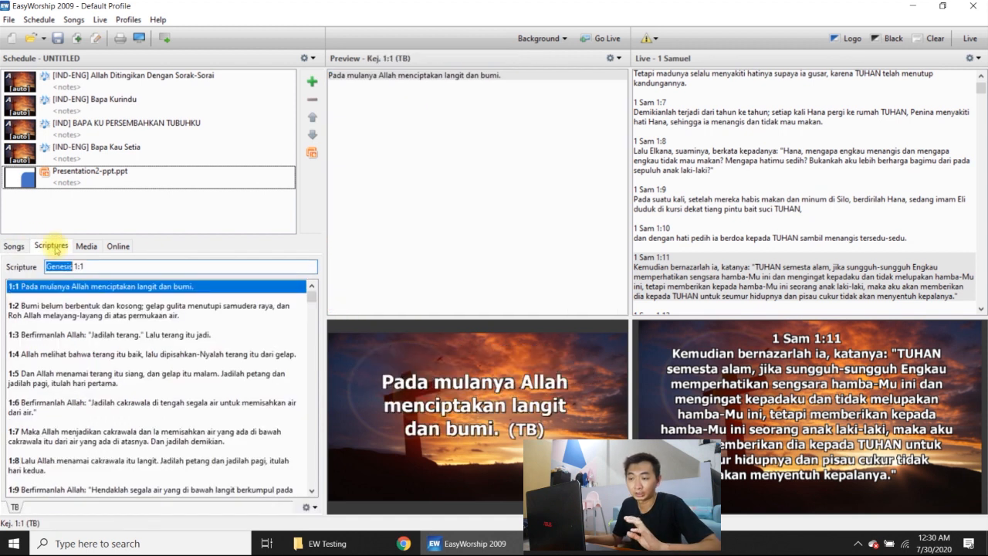
{"action": "left_click", "coordinate": [89, 313]}
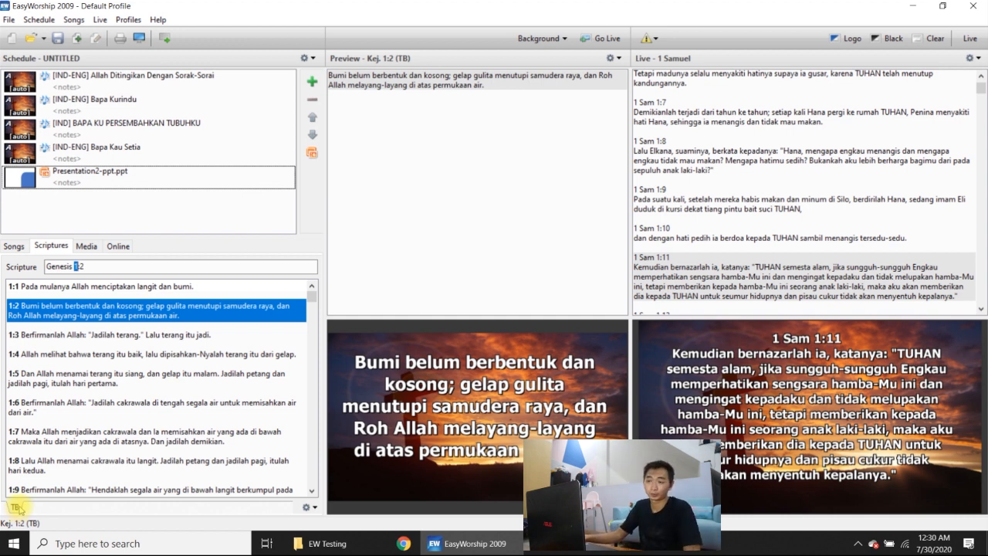
{"action": "left_click", "coordinate": [82, 335]}
{"action": "left_click", "coordinate": [99, 316]}
{"action": "left_click", "coordinate": [102, 336]}
{"action": "left_click", "coordinate": [98, 311]}
{"action": "left_click", "coordinate": [312, 83]}
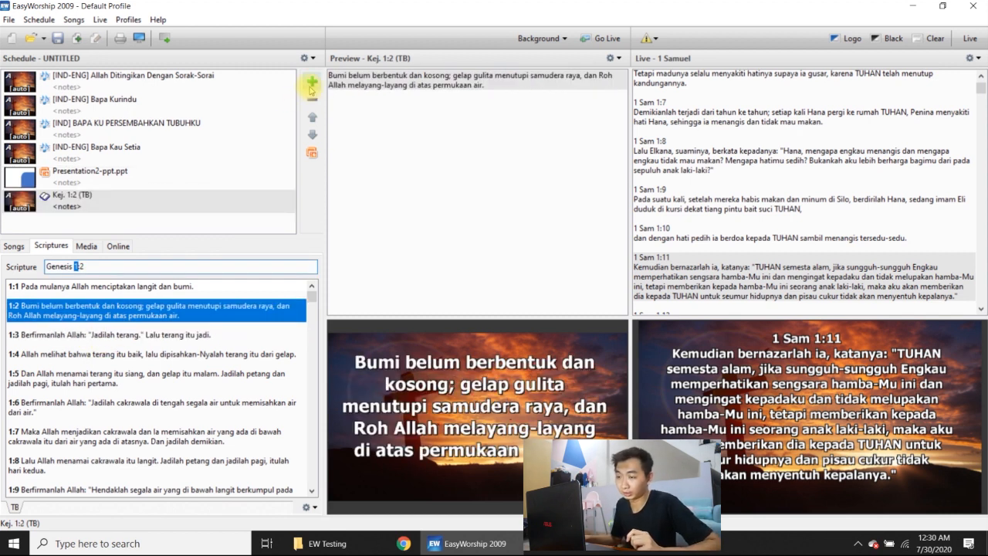
{"action": "left_click", "coordinate": [158, 199]}
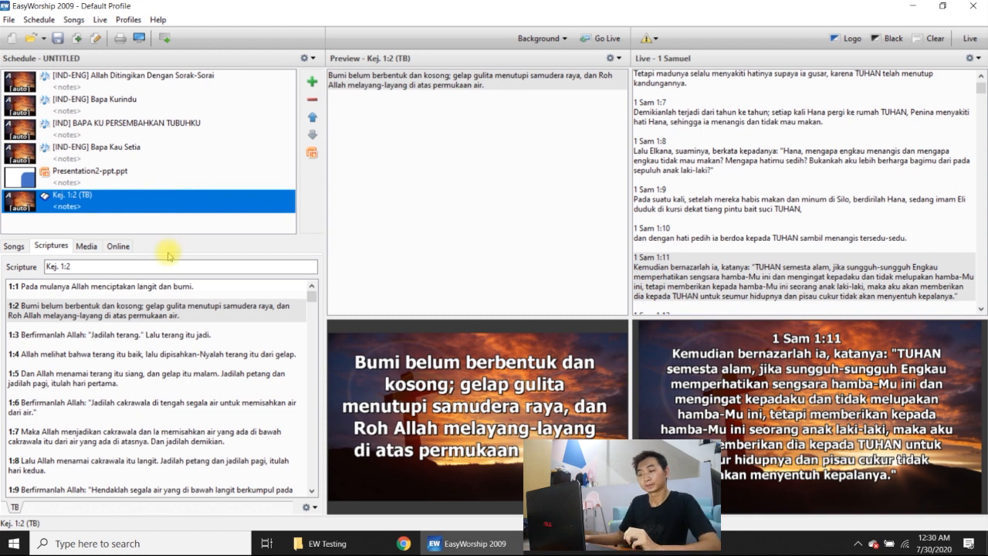
Delete the AOG 2020.07.11 Regional.mp4 link from the Videos media library
{"action": "left_click", "coordinate": [85, 246]}
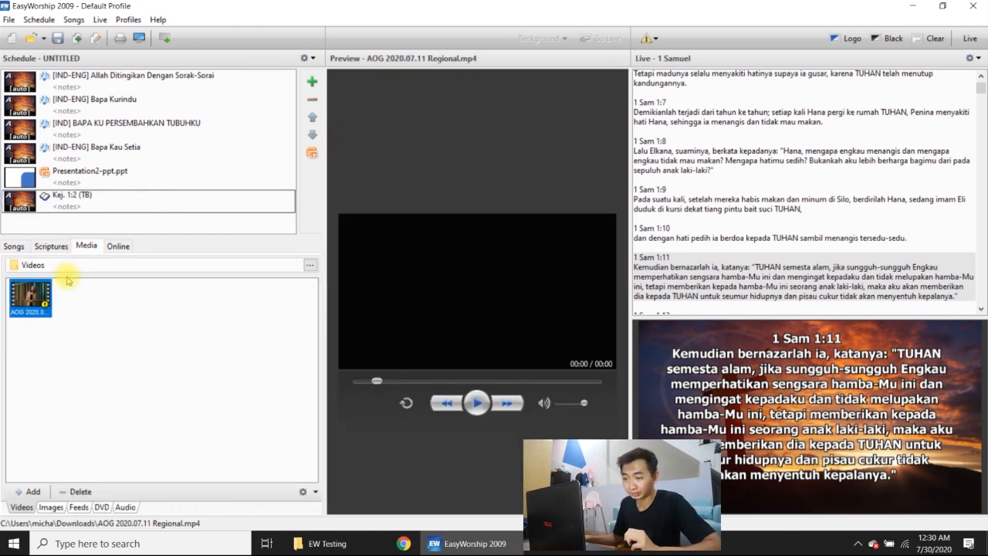
{"action": "left_click", "coordinate": [34, 307]}
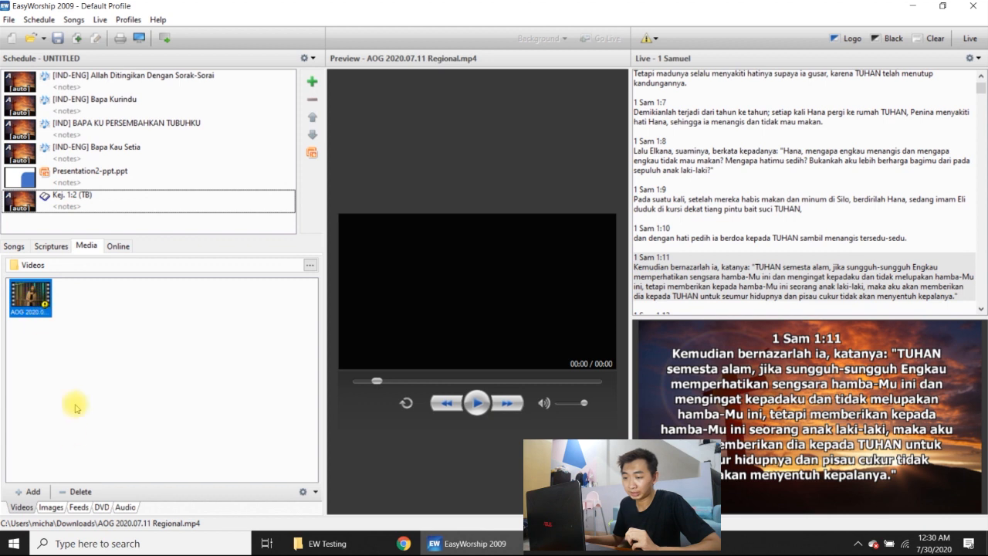
{"action": "left_click", "coordinate": [75, 491]}
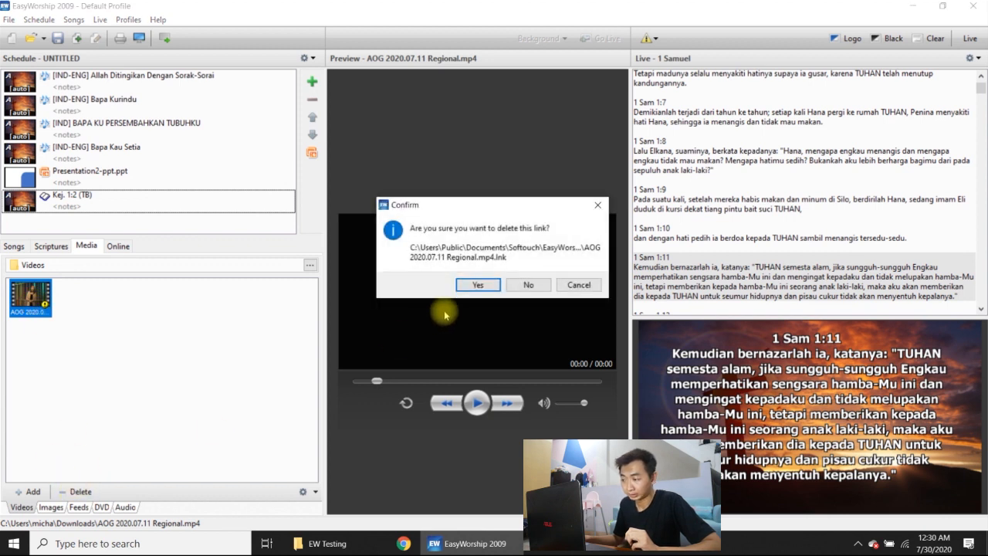
{"action": "left_click", "coordinate": [478, 284]}
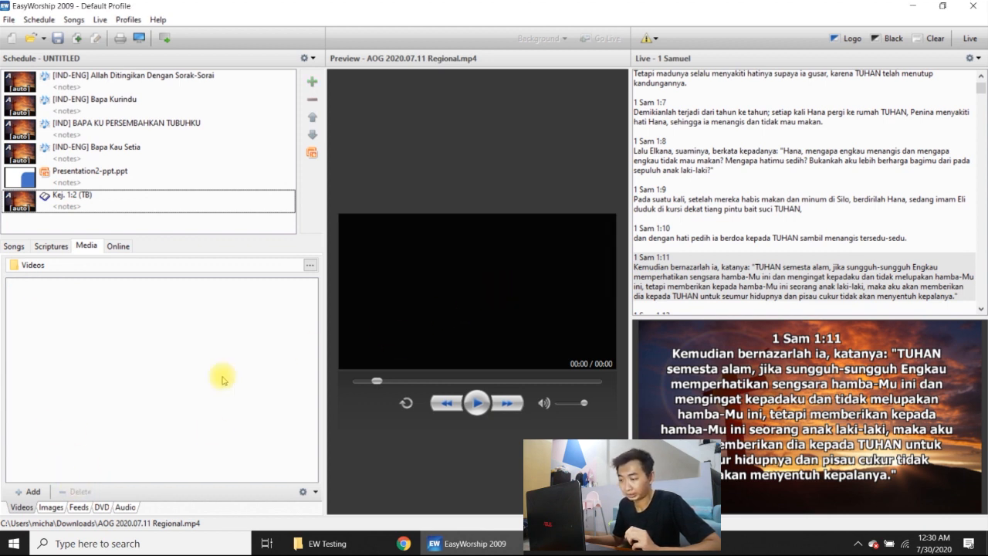
Look through the media library's Images, Feeds, DVD, Audio and Videos categories
{"action": "left_click", "coordinate": [50, 507]}
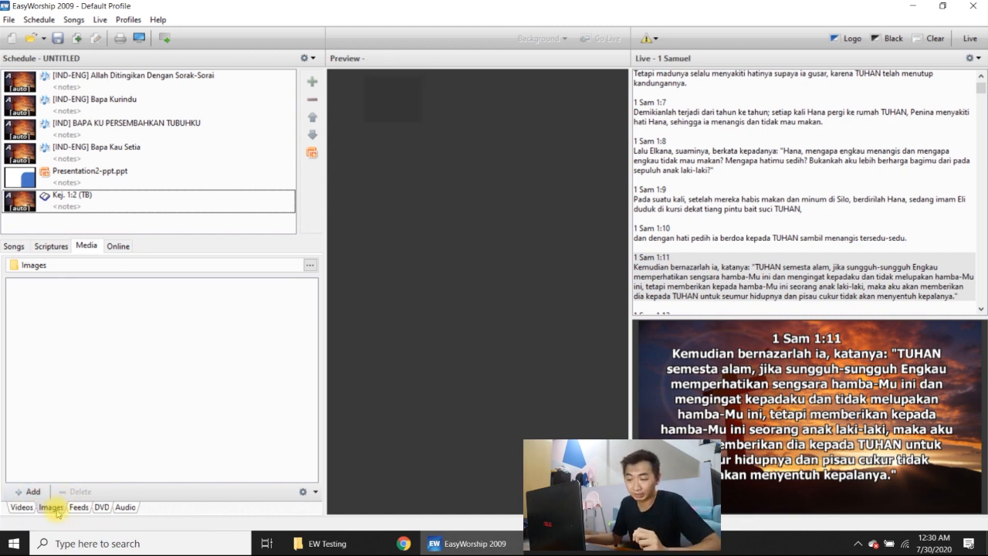
{"action": "left_click", "coordinate": [80, 507]}
{"action": "left_click", "coordinate": [101, 507]}
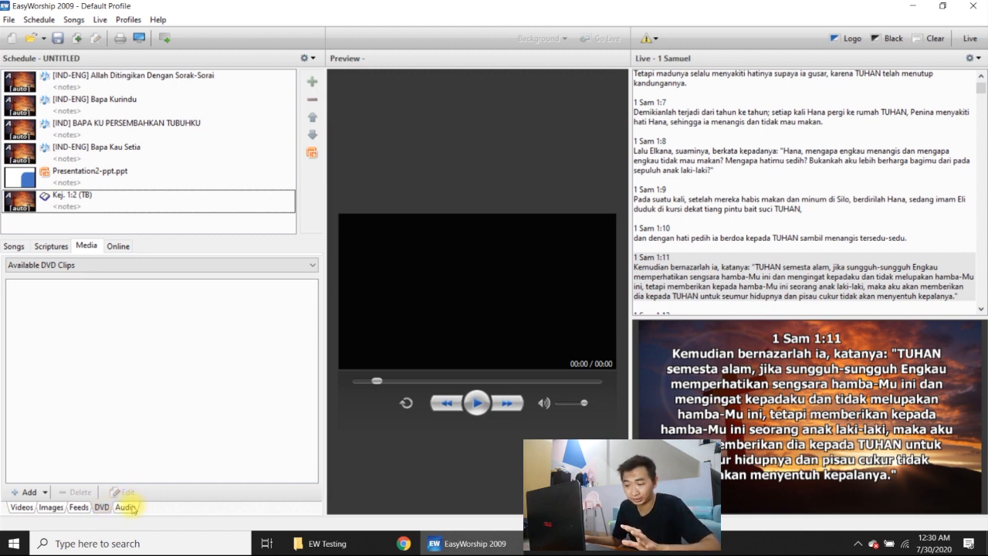
{"action": "left_click", "coordinate": [125, 507]}
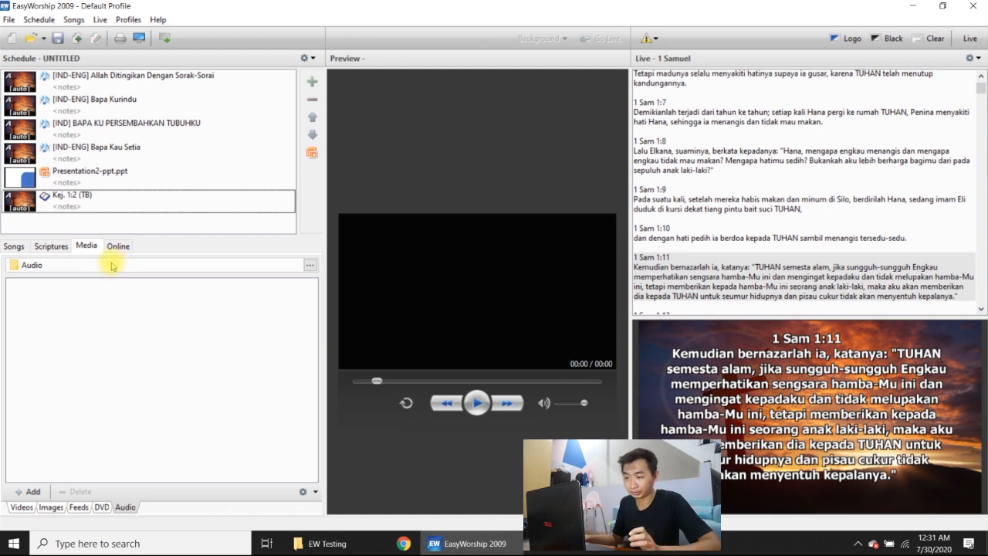
{"action": "left_click", "coordinate": [54, 246]}
{"action": "left_click", "coordinate": [85, 245]}
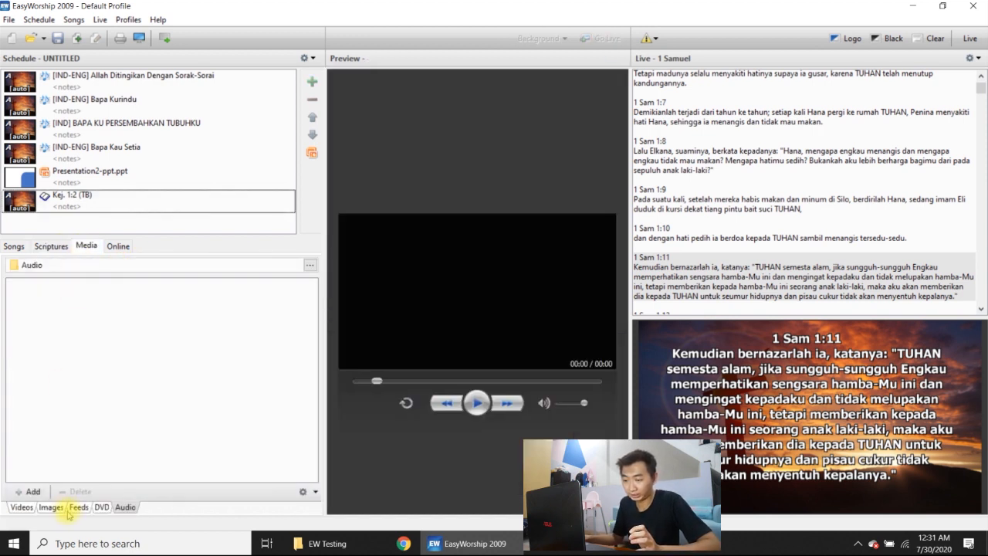
{"action": "left_click", "coordinate": [102, 507]}
{"action": "left_click", "coordinate": [79, 509]}
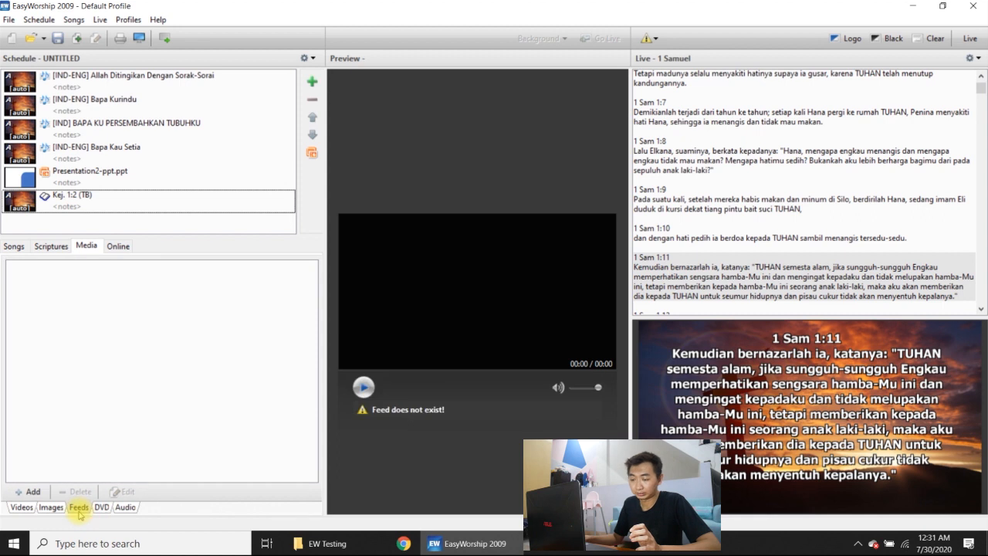
{"action": "left_click", "coordinate": [54, 509]}
{"action": "left_click", "coordinate": [20, 507]}
{"action": "left_click", "coordinate": [45, 509]}
{"action": "left_click", "coordinate": [19, 507]}
Add elijahcave.jpg from the Downloads folder to the Images media library
{"action": "left_click", "coordinate": [49, 507]}
{"action": "left_click", "coordinate": [30, 491]}
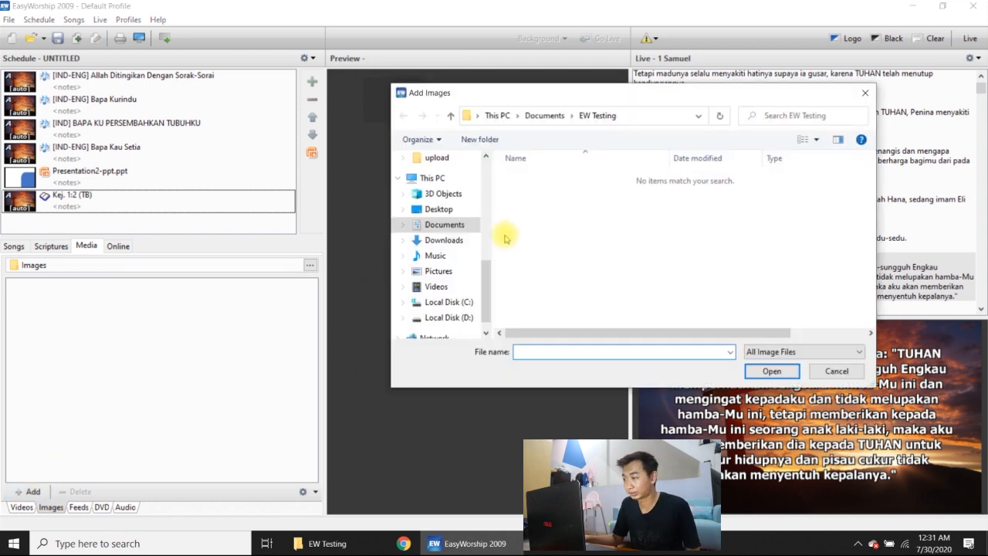
{"action": "left_click", "coordinate": [439, 240]}
{"action": "left_click", "coordinate": [561, 294]}
{"action": "left_click", "coordinate": [770, 371]}
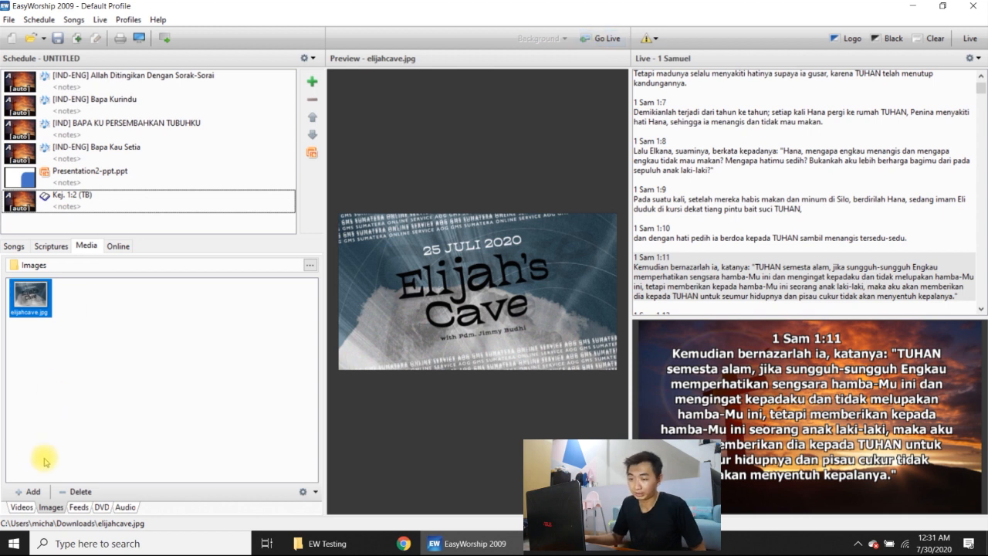
Add "Amarah Kain. MARAH JANGAN JADI DOSA!.mp4" from the Downloads folder to the Videos media library and play it in the preview
{"action": "left_click", "coordinate": [32, 506]}
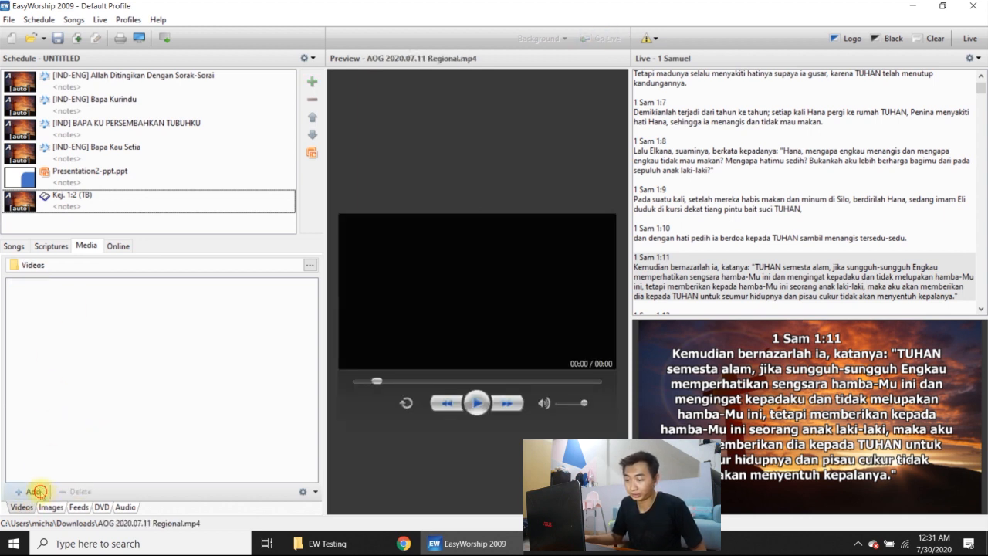
{"action": "left_click", "coordinate": [31, 491]}
{"action": "left_click", "coordinate": [584, 302]}
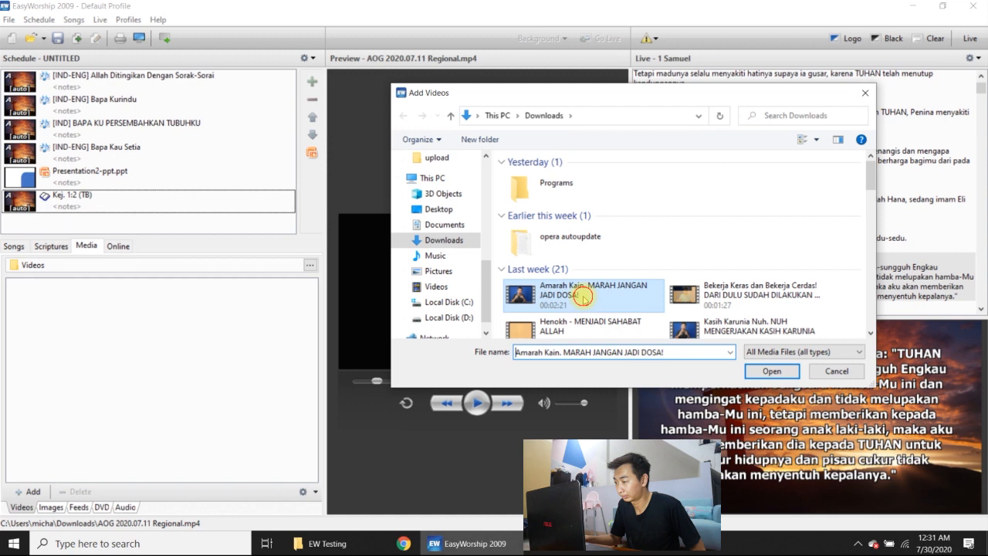
{"action": "left_click", "coordinate": [753, 371]}
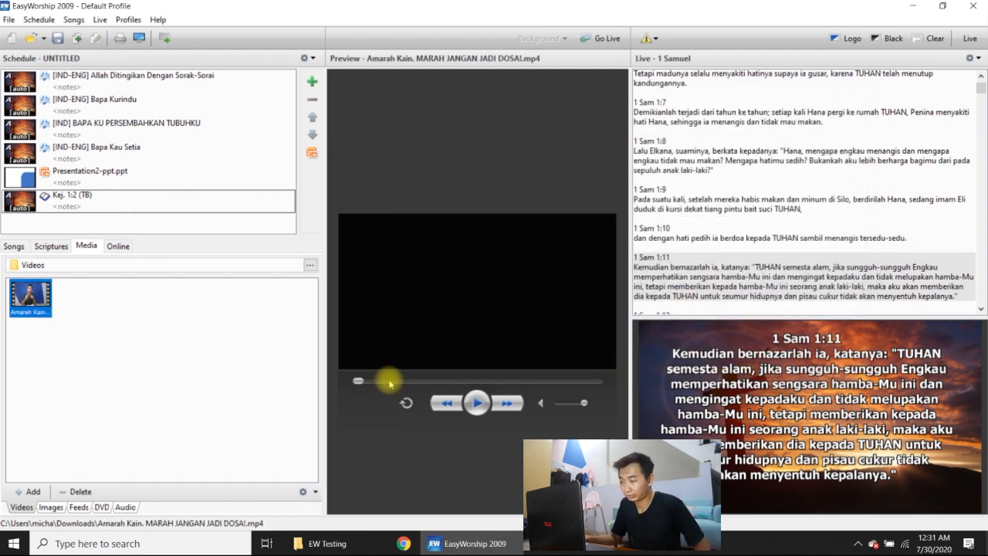
{"action": "left_click", "coordinate": [478, 408]}
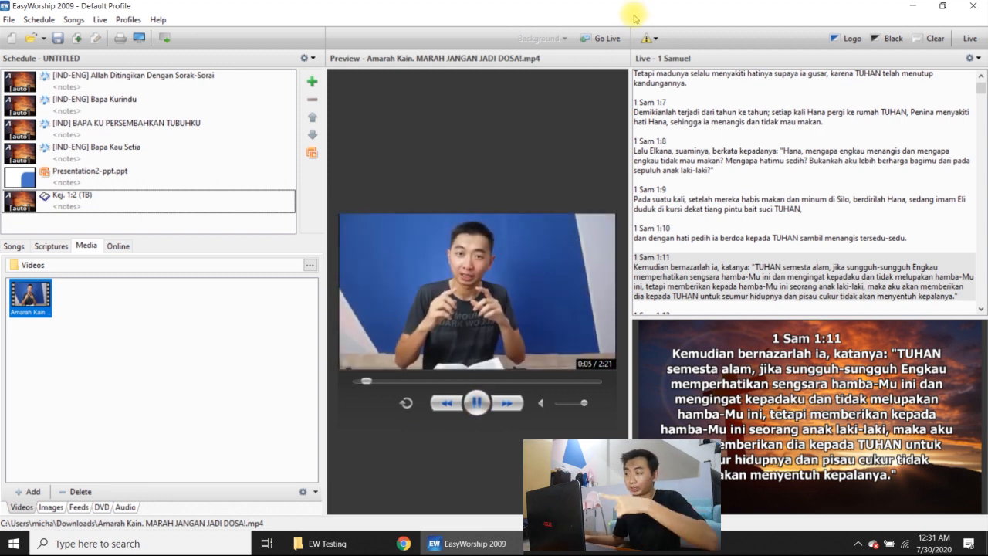
Look through the Scriptures, Media, Online and Songs resource sections
{"action": "left_click", "coordinate": [51, 246]}
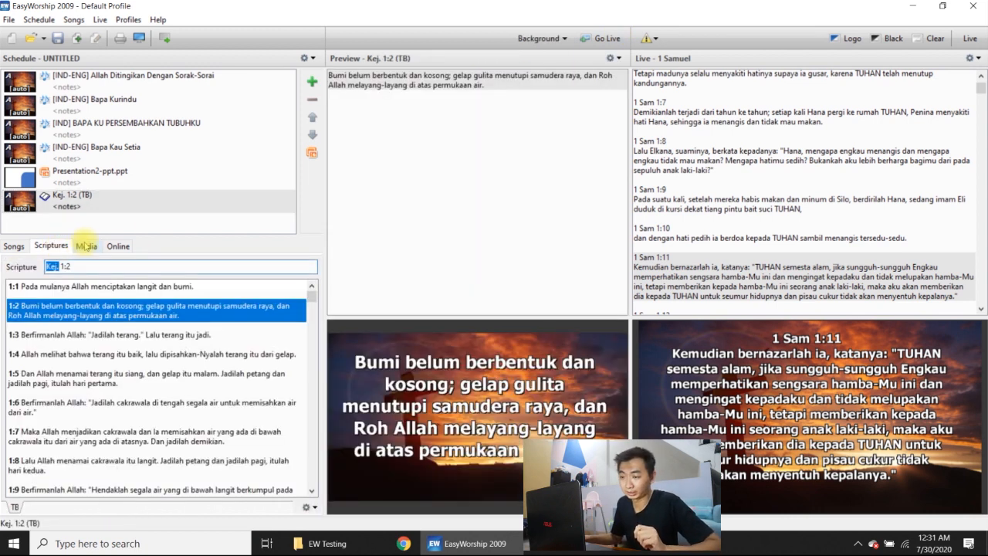
{"action": "left_click", "coordinate": [85, 246]}
{"action": "left_click", "coordinate": [120, 246]}
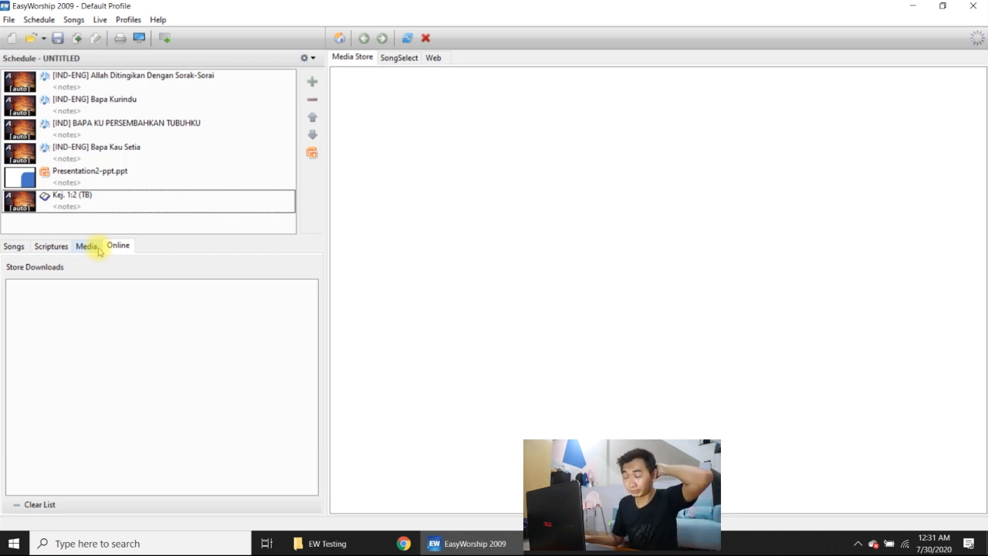
{"action": "left_click", "coordinate": [99, 247]}
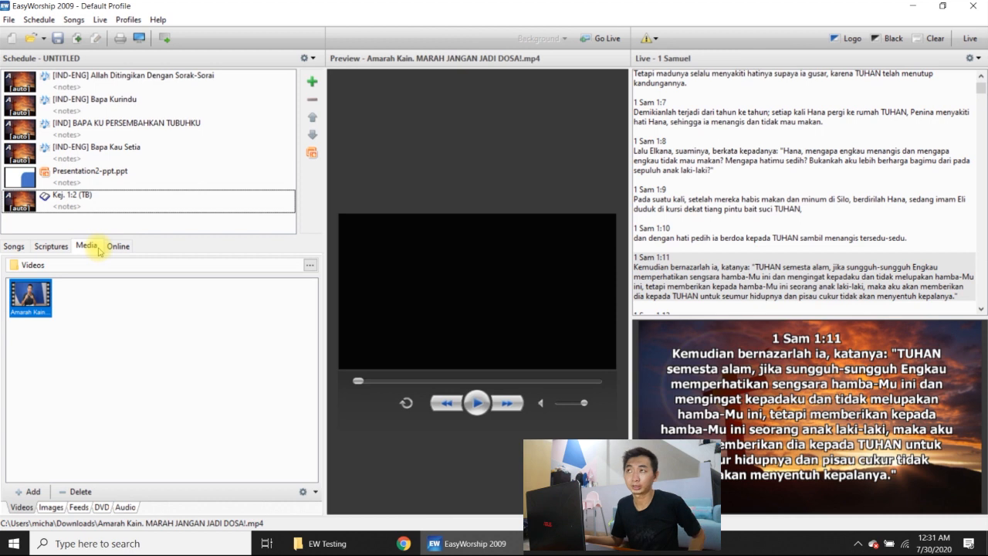
{"action": "left_click", "coordinate": [113, 246]}
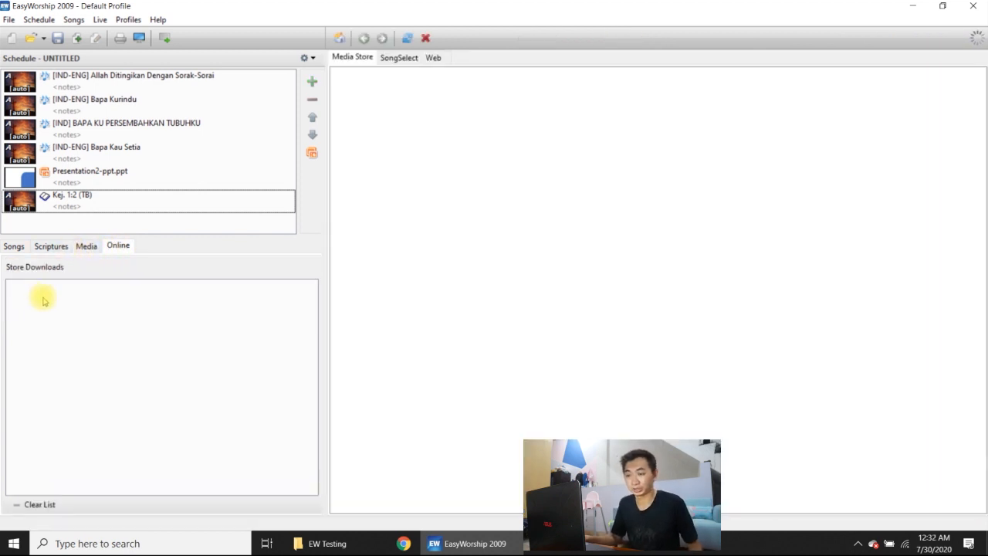
{"action": "left_click", "coordinate": [59, 250]}
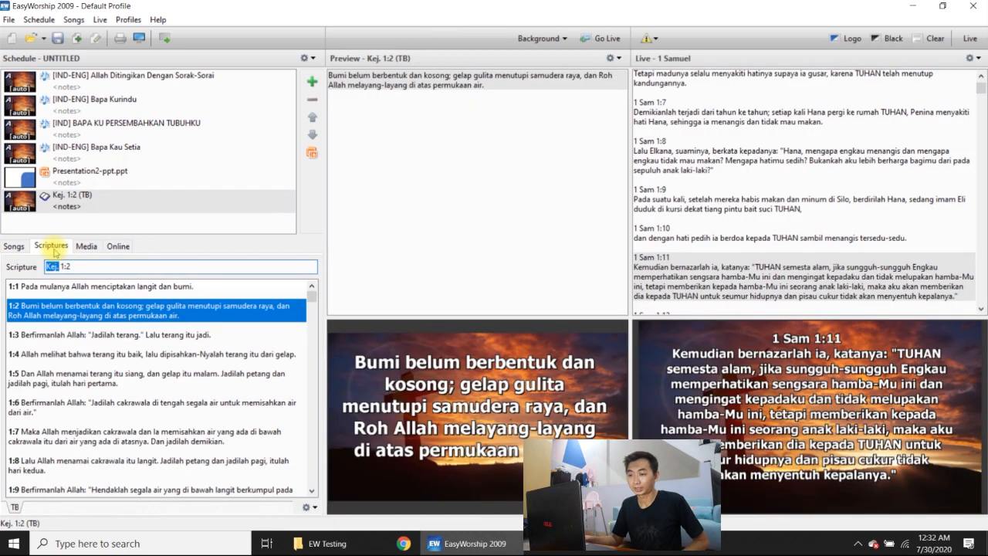
{"action": "left_click", "coordinate": [14, 246]}
Preview the song [IND-ENG] Bahasa Cinta and compare the song list ordered by title with the list ordered by first lyric line
{"action": "left_click", "coordinate": [77, 286]}
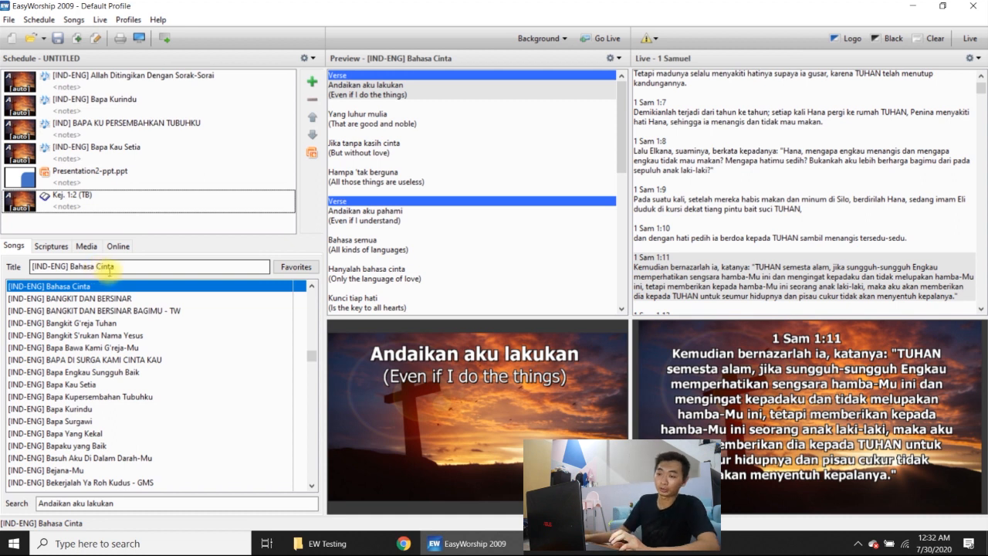
{"action": "left_click", "coordinate": [110, 269]}
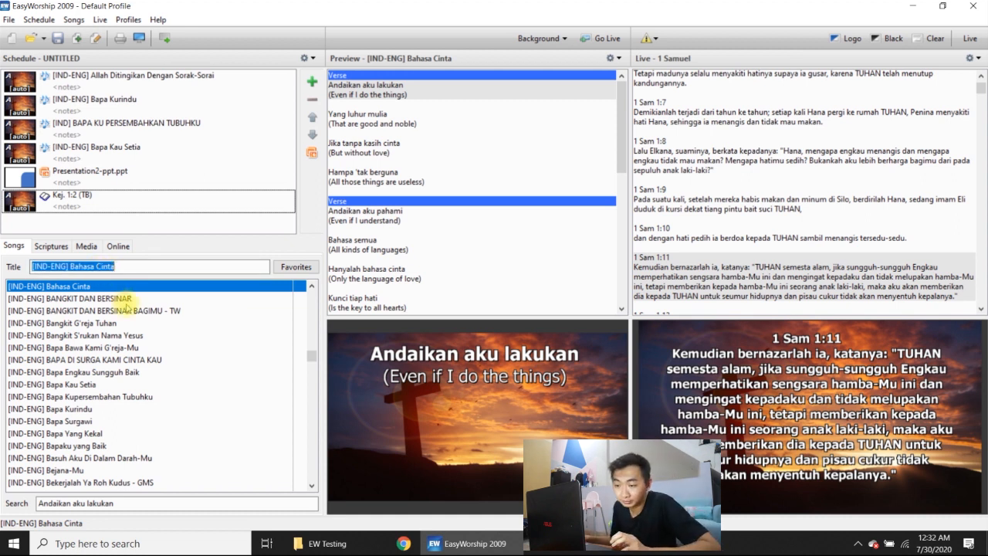
{"action": "left_click", "coordinate": [116, 503]}
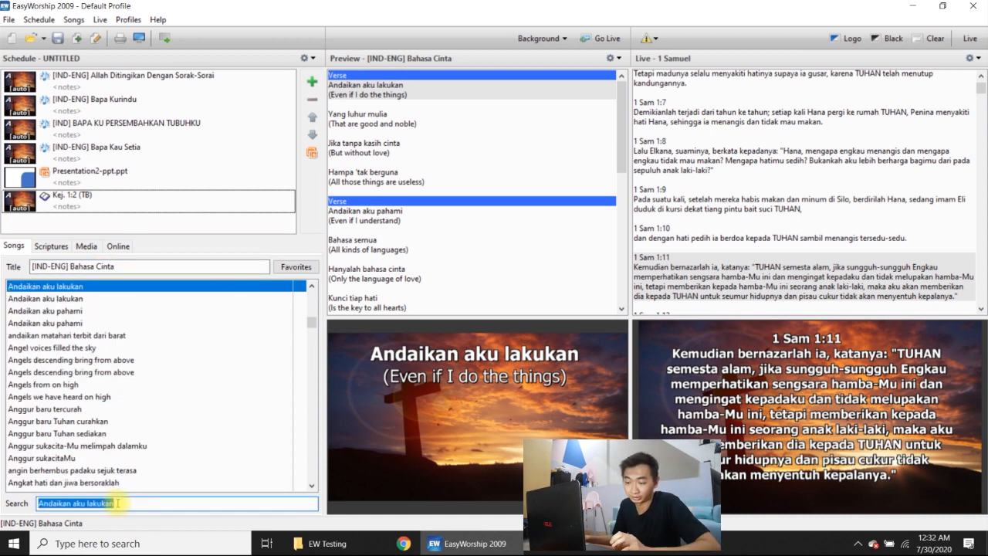
{"action": "left_click", "coordinate": [123, 267]}
{"action": "left_click", "coordinate": [121, 502]}
{"action": "left_click", "coordinate": [116, 268]}
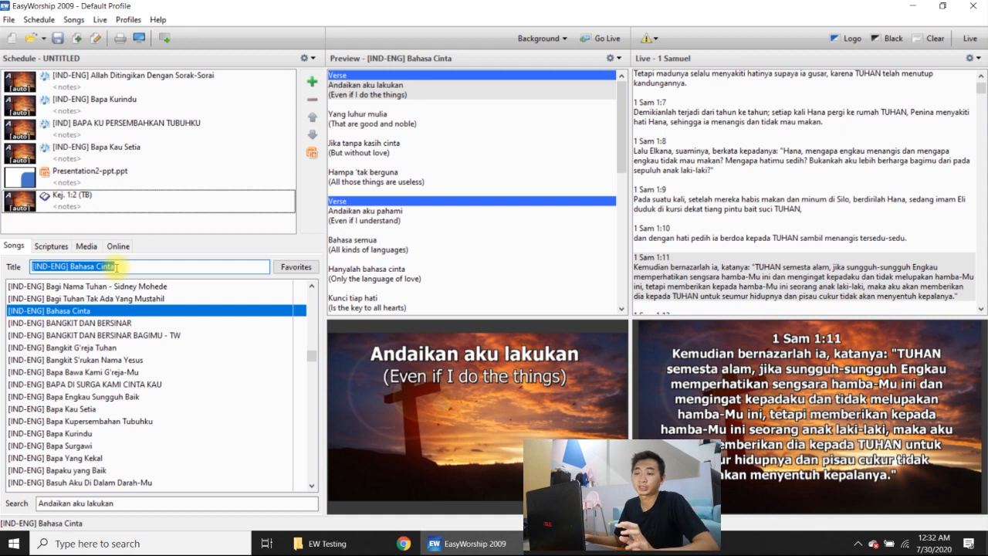
{"action": "left_click", "coordinate": [51, 245]}
{"action": "left_click", "coordinate": [14, 246]}
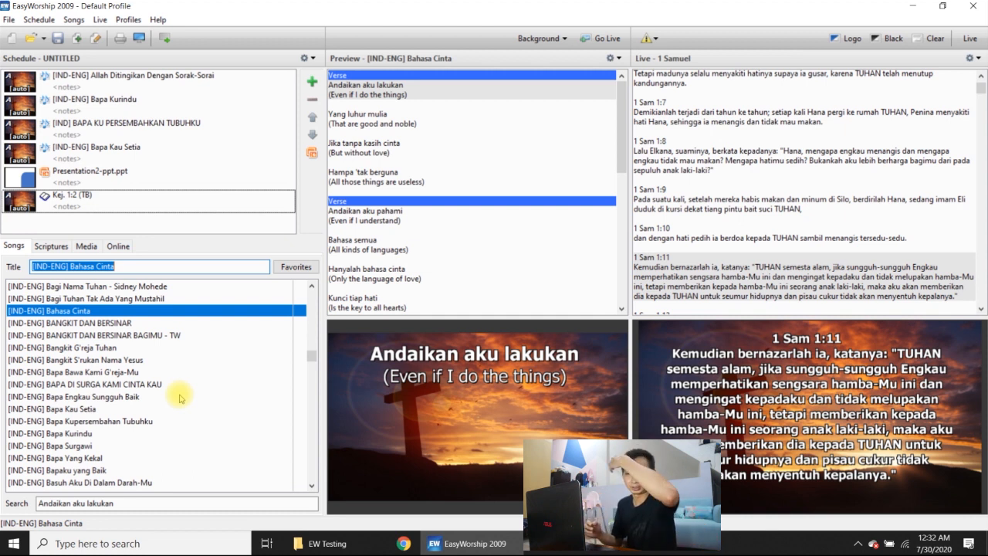
Preview several [IND-ENG] songs in the title list, including Bapa Kau Setia and BANGKIT DAN BERSINAR BAGIMU - TW
{"action": "left_click", "coordinate": [157, 338]}
{"action": "left_click", "coordinate": [131, 360]}
{"action": "left_click", "coordinate": [129, 372]}
{"action": "key", "text": "Down"}
{"action": "key", "text": "Down"}
{"action": "key", "text": "Down"}
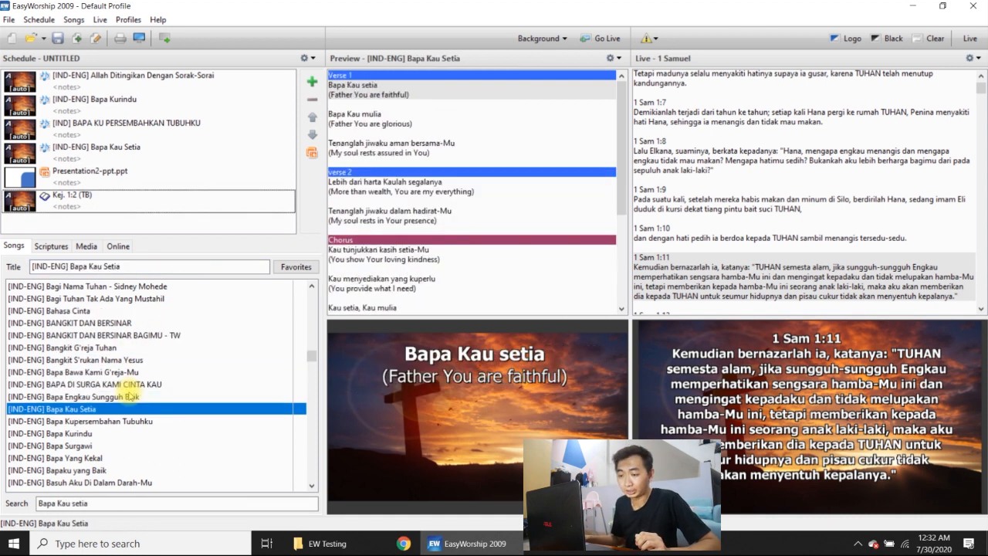
{"action": "left_click", "coordinate": [31, 347]}
{"action": "left_click", "coordinate": [32, 336]}
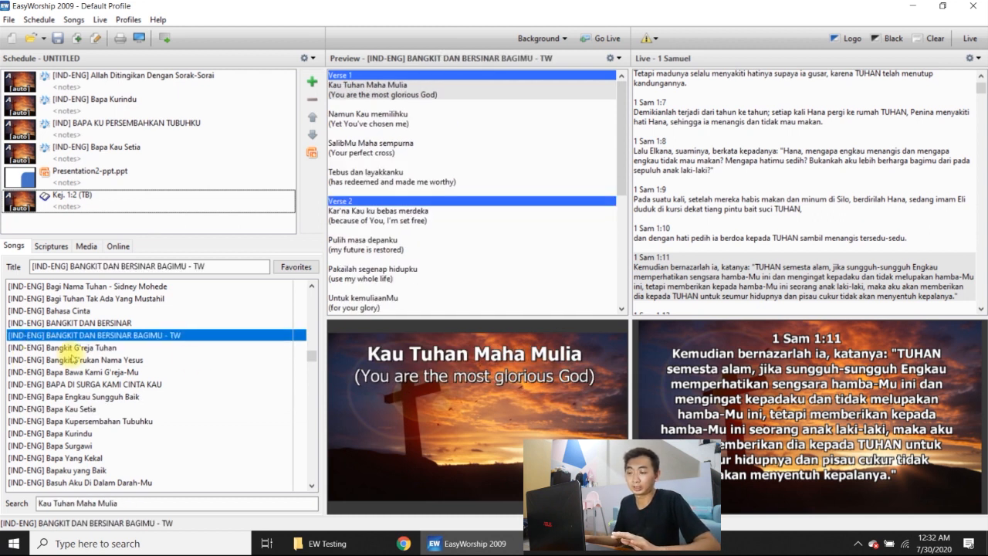
Preview songs from the [ENG] and [IND] title groups, including ALL TO JESUS I SURRENDER HUMBLY AT HIS FEET and KU TAHU ALLAH BEKERJA
{"action": "left_click_drag", "start_coordinate": [310, 355], "coordinate": [313, 305]}
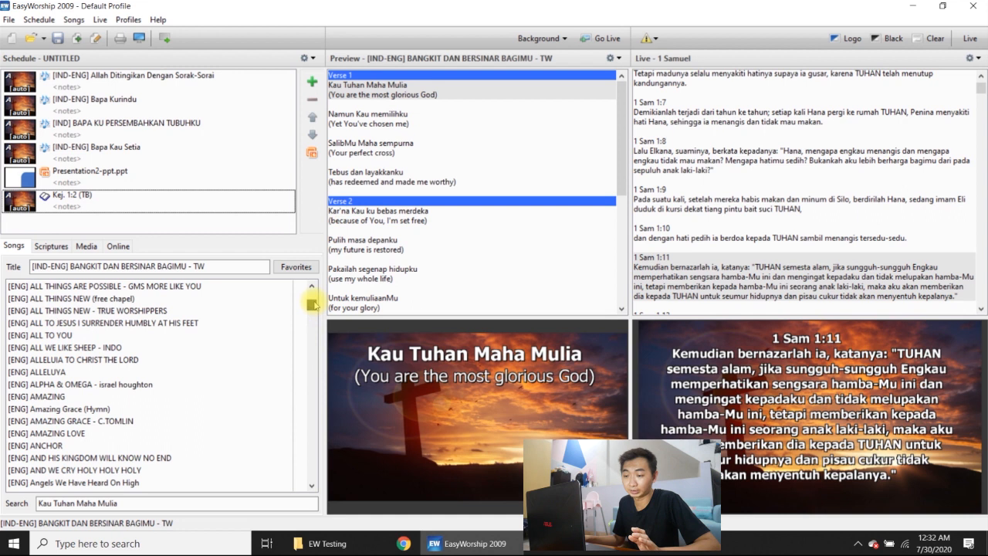
{"action": "left_click", "coordinate": [115, 347]}
{"action": "left_click", "coordinate": [128, 324]}
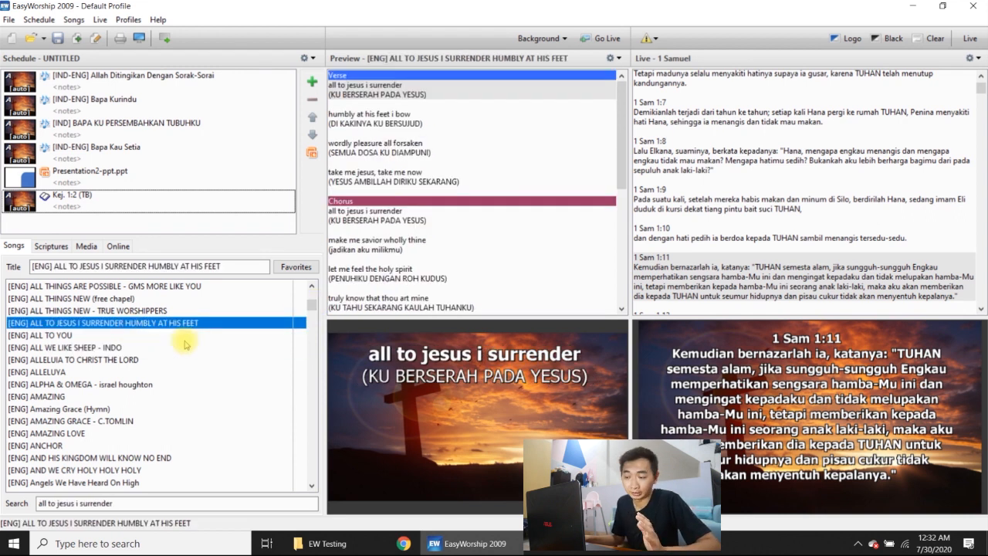
{"action": "left_click_drag", "start_coordinate": [311, 304], "coordinate": [313, 436]}
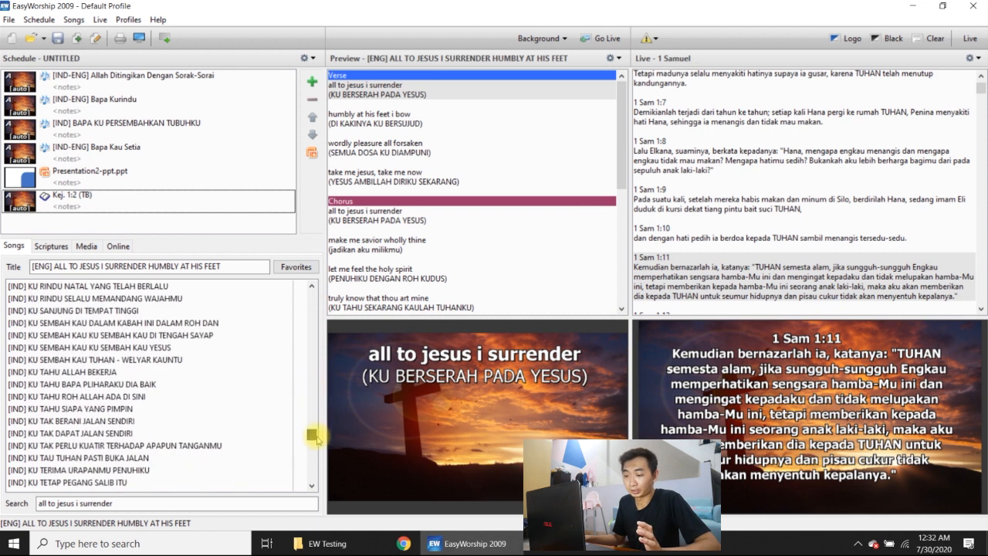
{"action": "left_click", "coordinate": [153, 347]}
{"action": "left_click", "coordinate": [154, 359]}
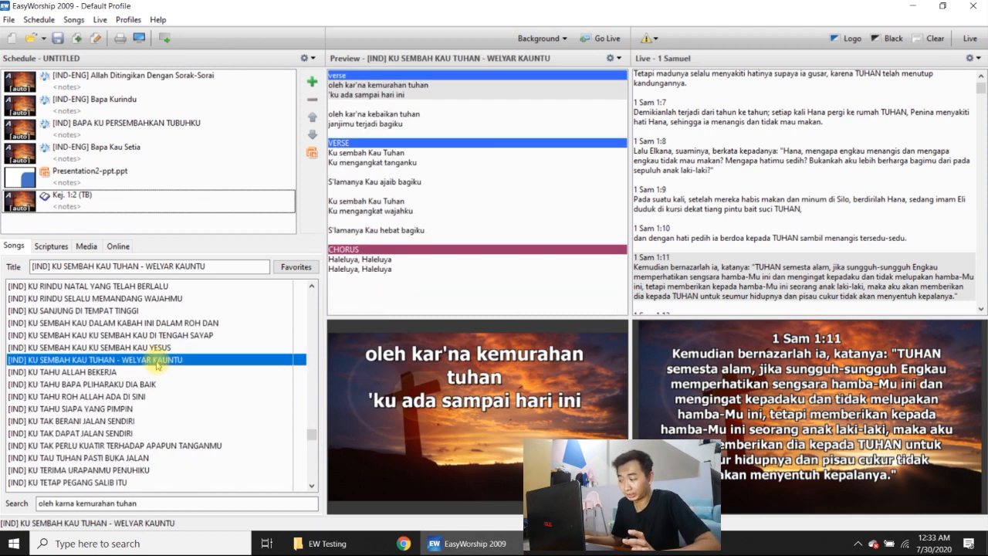
{"action": "left_click", "coordinate": [154, 372]}
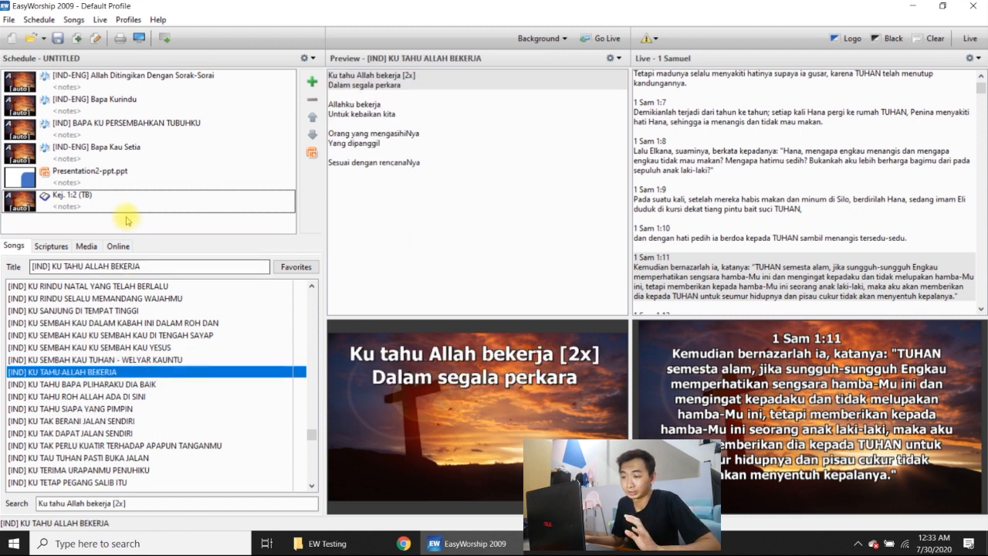
Search the song library by title for "[IND-ENG] NA"
{"action": "left_click", "coordinate": [122, 267]}
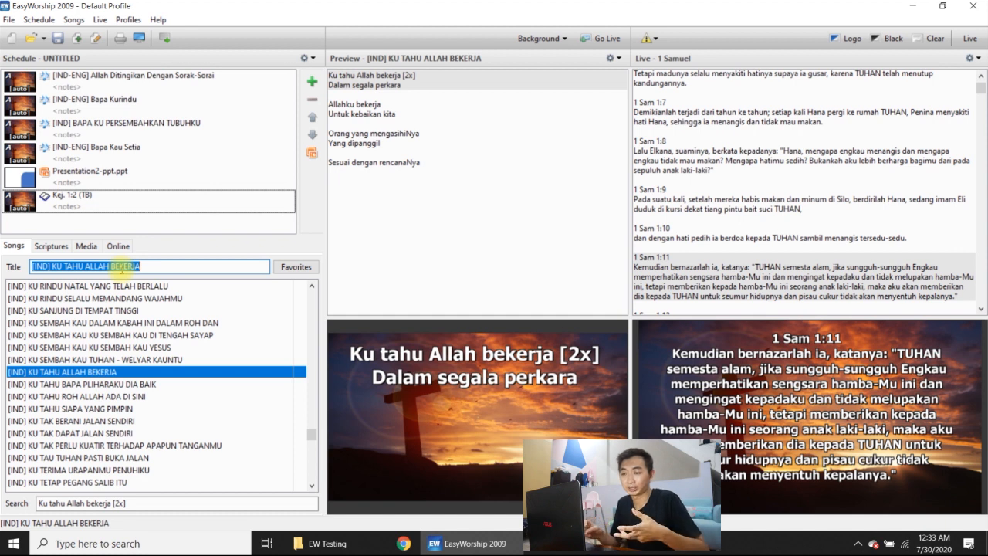
{"action": "type", "text": "B"}
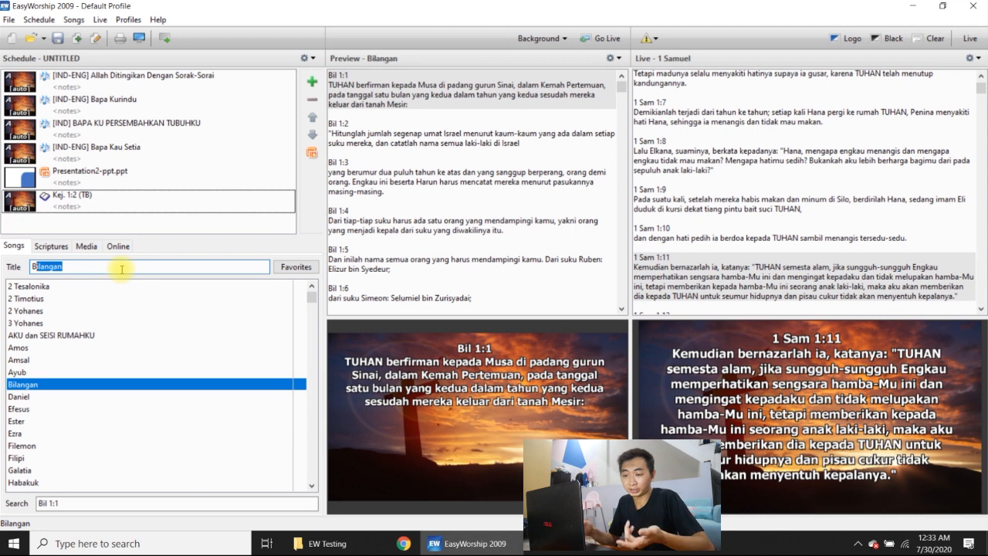
{"action": "key", "text": "BackSpace"}
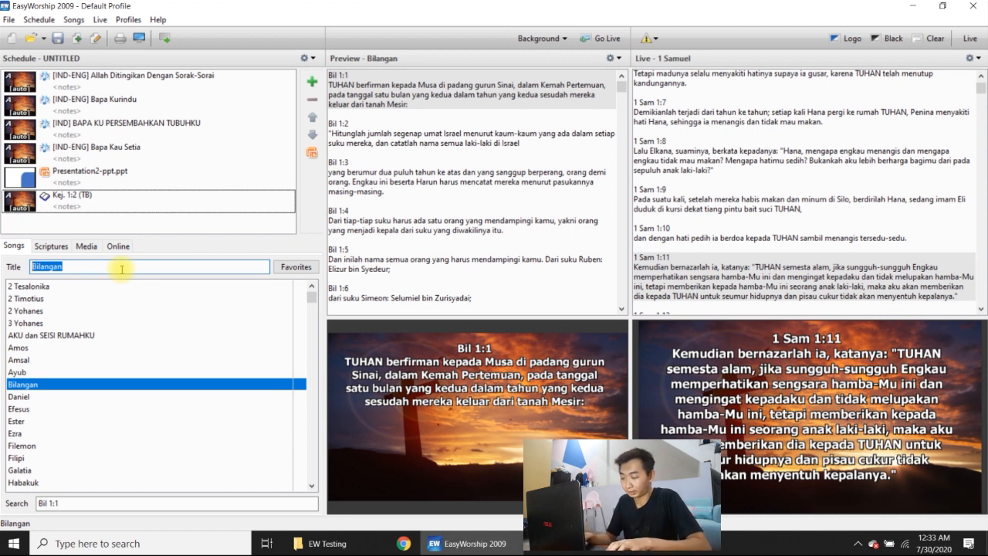
{"action": "type", "text": "["}
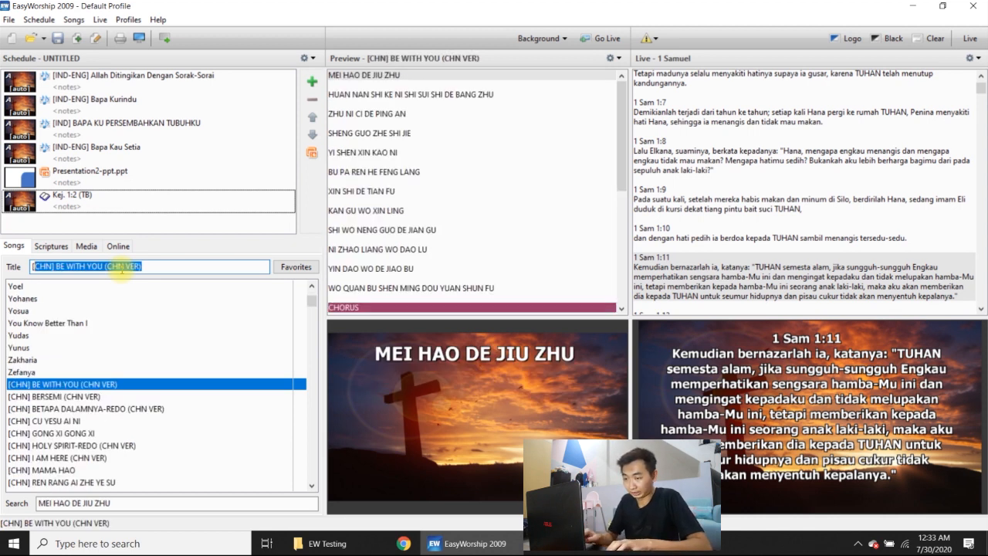
{"action": "type", "text": "IND-ENG]"}
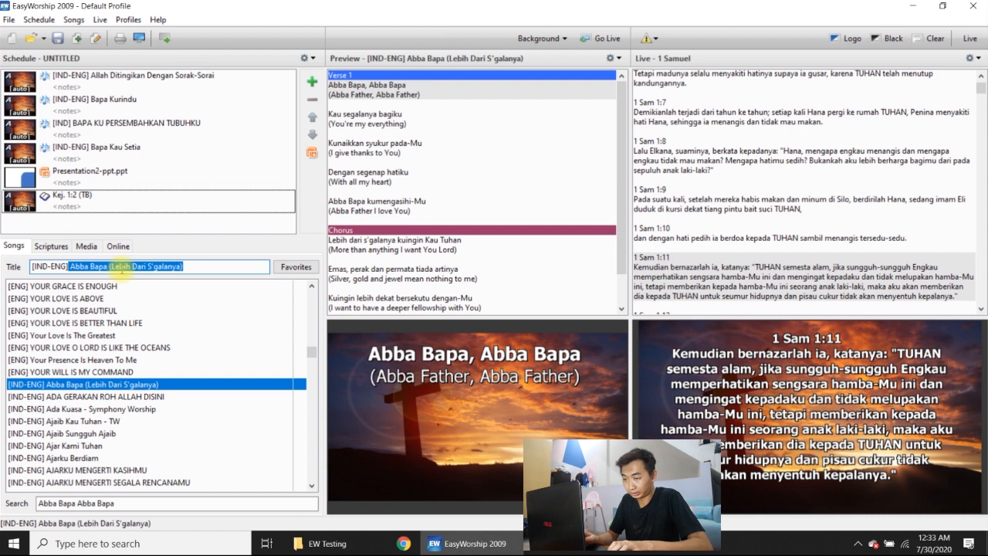
{"action": "type", "text": " NA"}
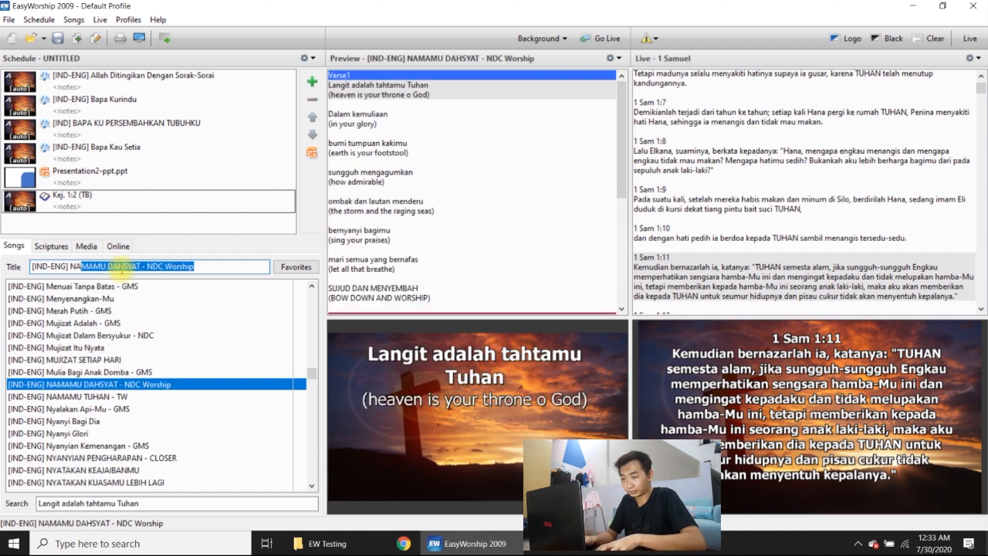
Search the song library by title for "[IND-ENG] Bapa Kurindu" and for "Kejadian"
{"action": "key", "text": "BackSpace"}
{"action": "key", "text": "BackSpace"}
{"action": "key", "text": "BackSpace"}
{"action": "type", "text": "Bapa Ku"}
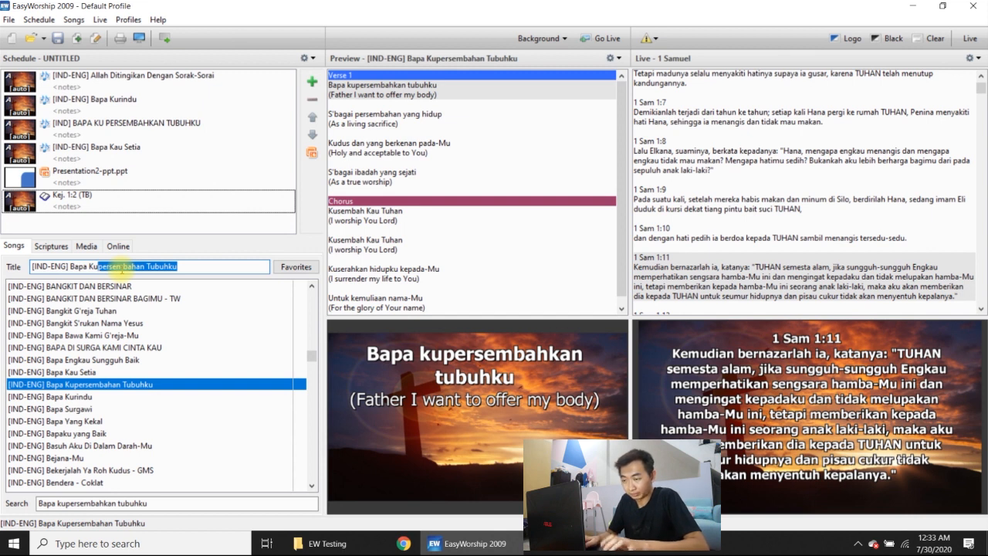
{"action": "type", "text": "rindu"}
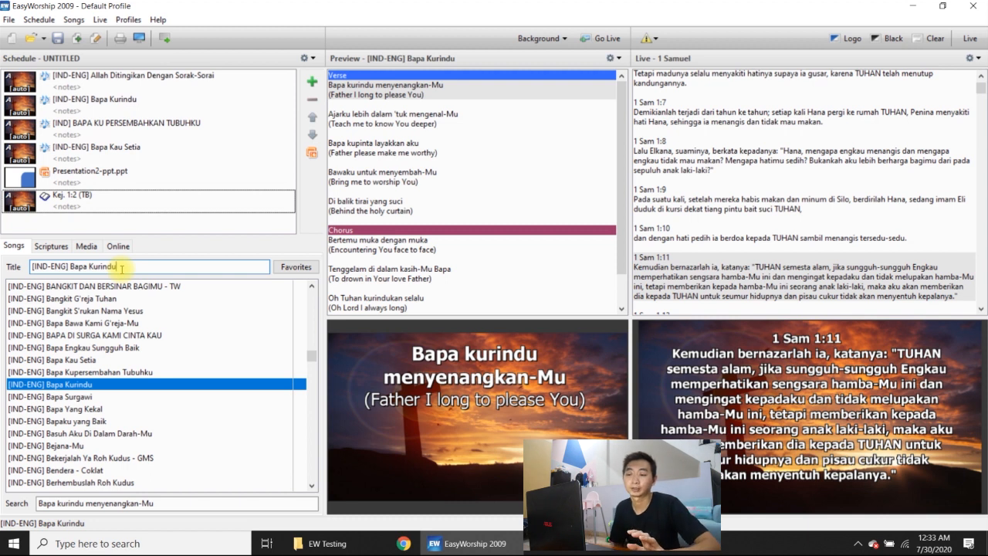
{"action": "left_click_drag", "start_coordinate": [121, 269], "coordinate": [33, 270]}
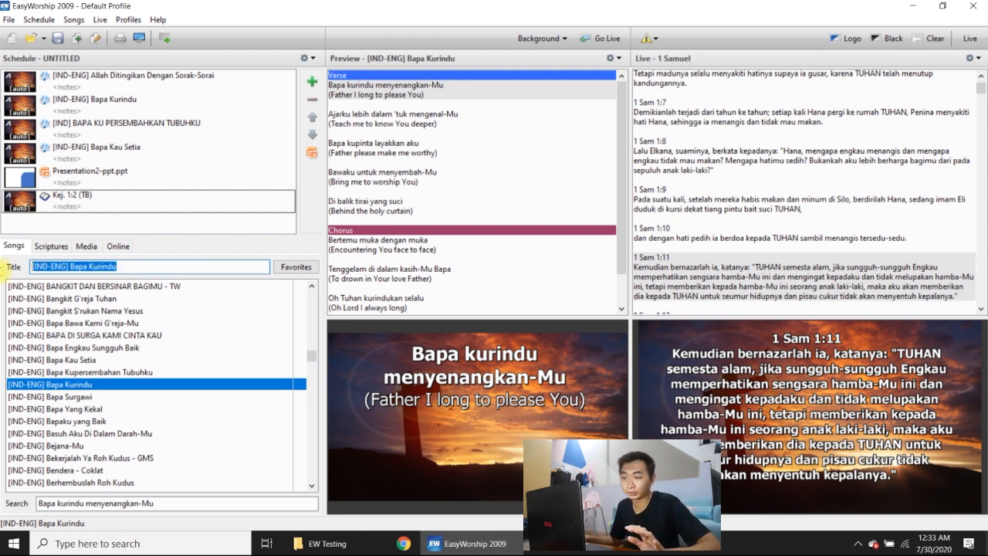
{"action": "type", "text": "Kejadian"}
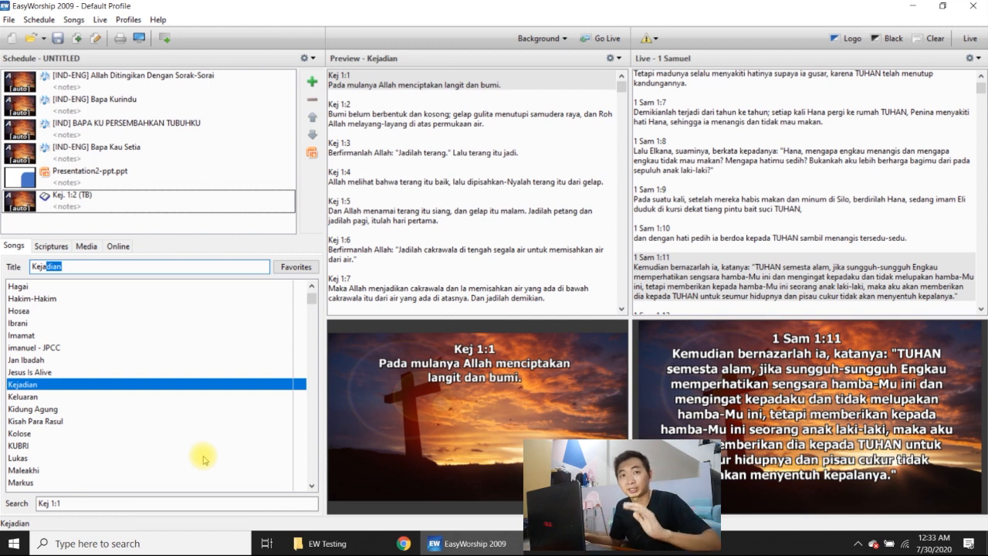
Search the song library by opening lyric line for "Bangkit srukan nama"
{"action": "left_click", "coordinate": [137, 502]}
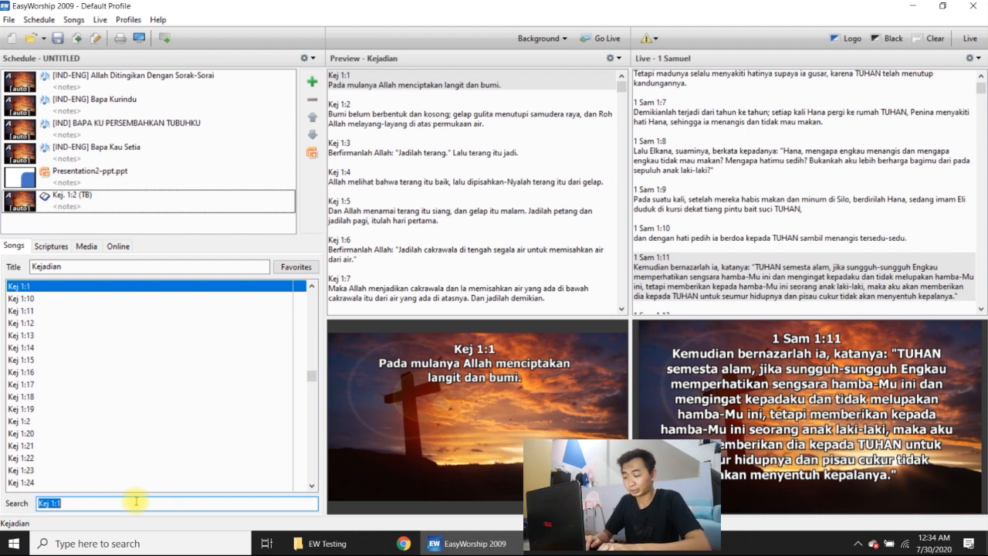
{"action": "type", "text": "BANGKIT "}
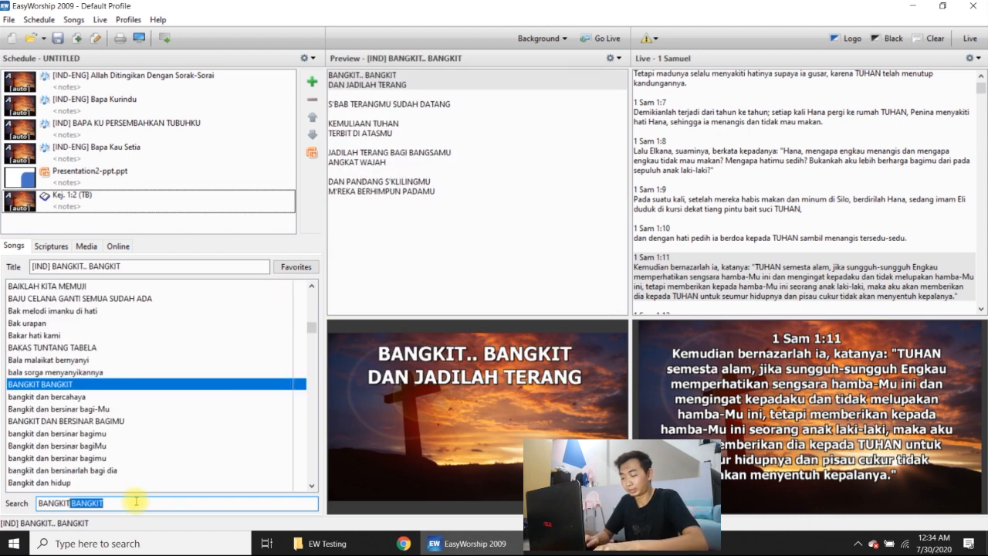
{"action": "type", "text": "srukan n"}
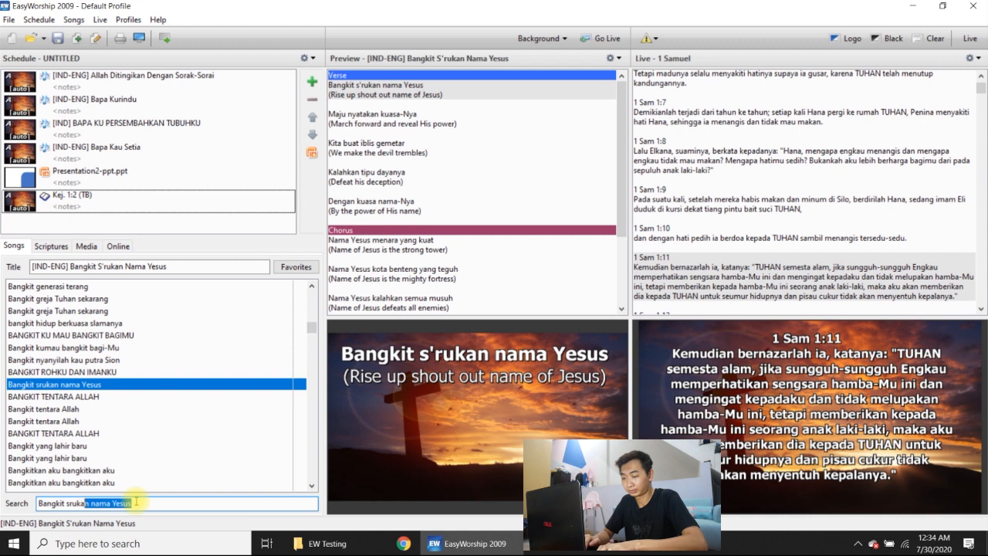
{"action": "type", "text": "ama"}
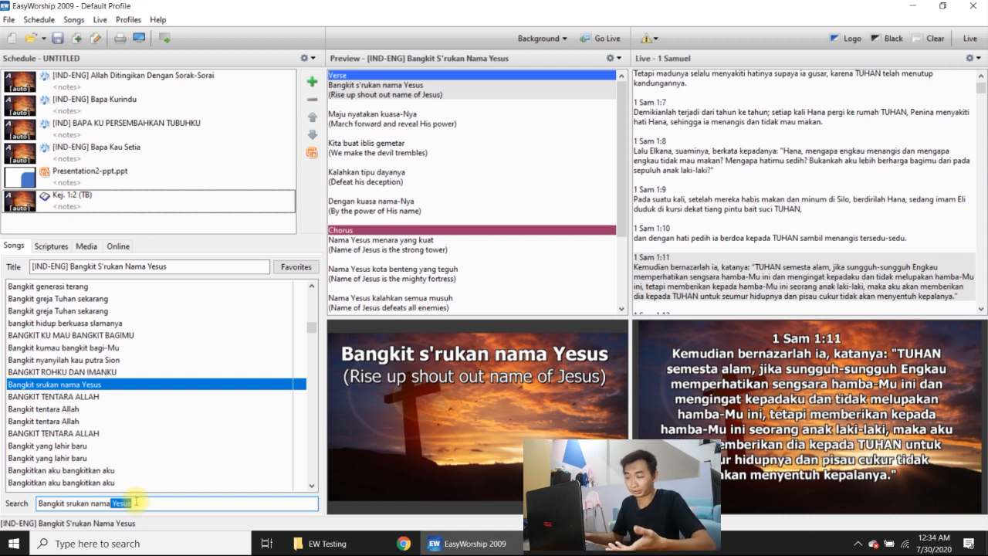
Add "[IND-ENG] Bangkit S'rukan Nama Yesus" to the schedule and preview its "Maju nyatakan kuasa-Nya" slide
{"action": "left_click", "coordinate": [312, 82]}
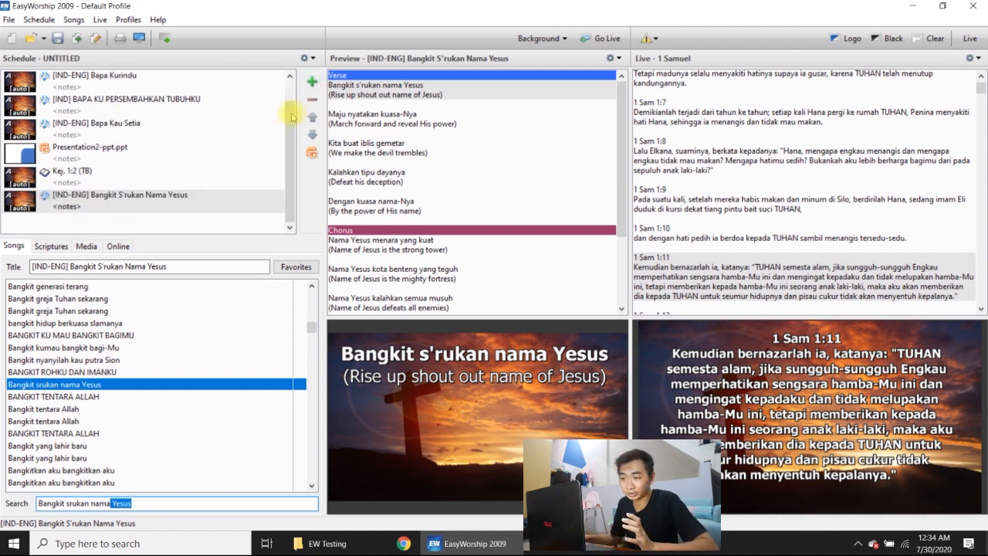
{"action": "left_click", "coordinate": [217, 195]}
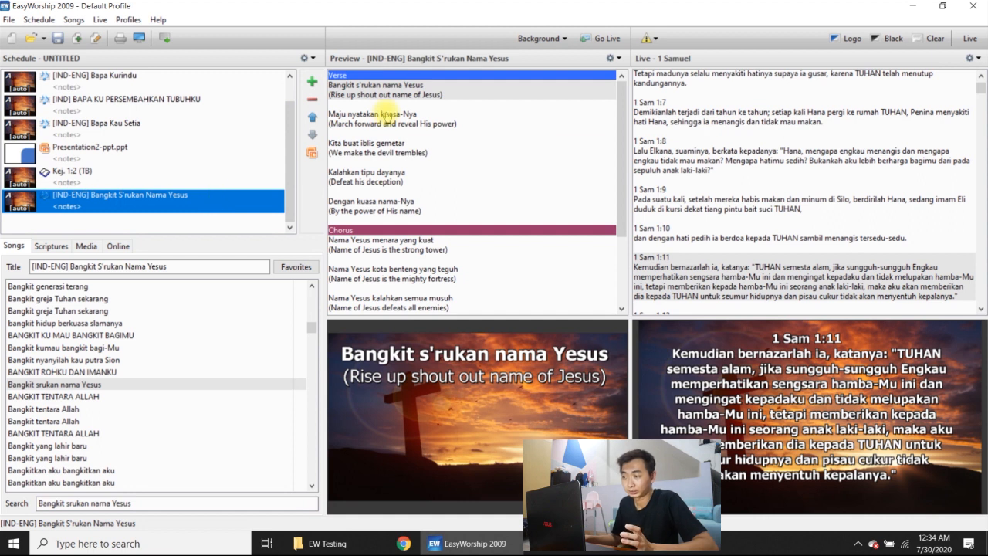
{"action": "left_click", "coordinate": [386, 115]}
{"action": "left_click", "coordinate": [238, 199]}
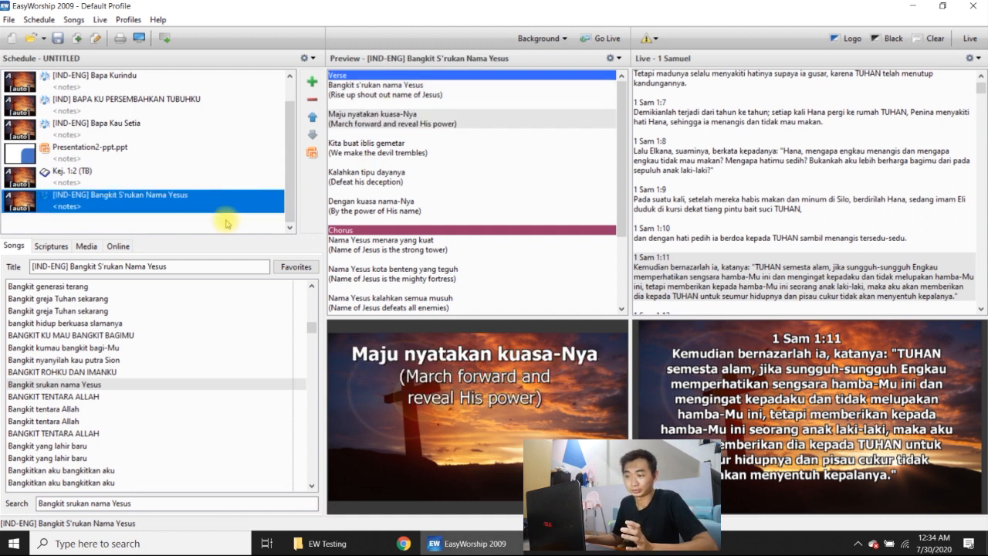
Search the song lyrics for "Kej 1:5" and compare the Kejadian song's preview with the scripture verse Kej. 1:1
{"action": "left_click", "coordinate": [135, 502]}
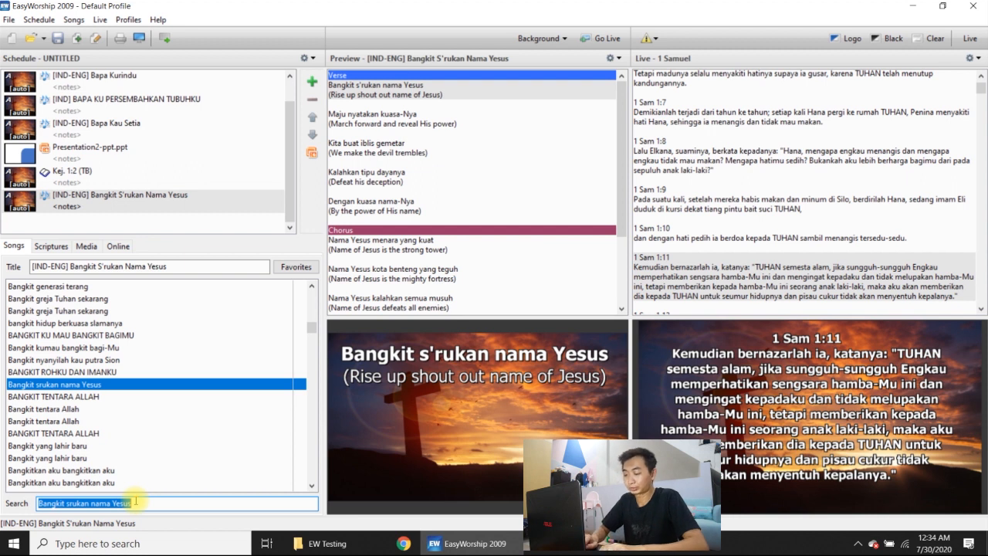
{"action": "type", "text": "Kej 1:5"}
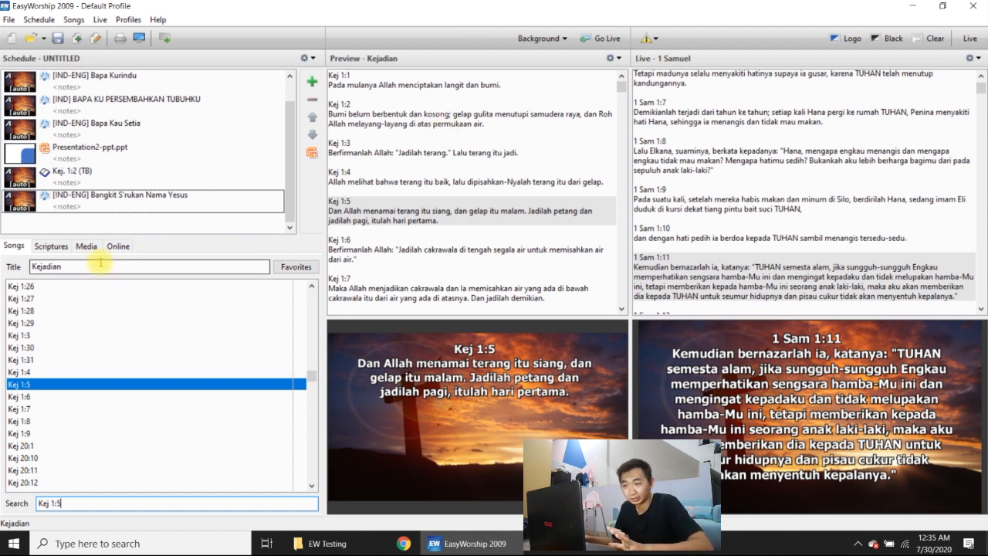
{"action": "left_click", "coordinate": [51, 245]}
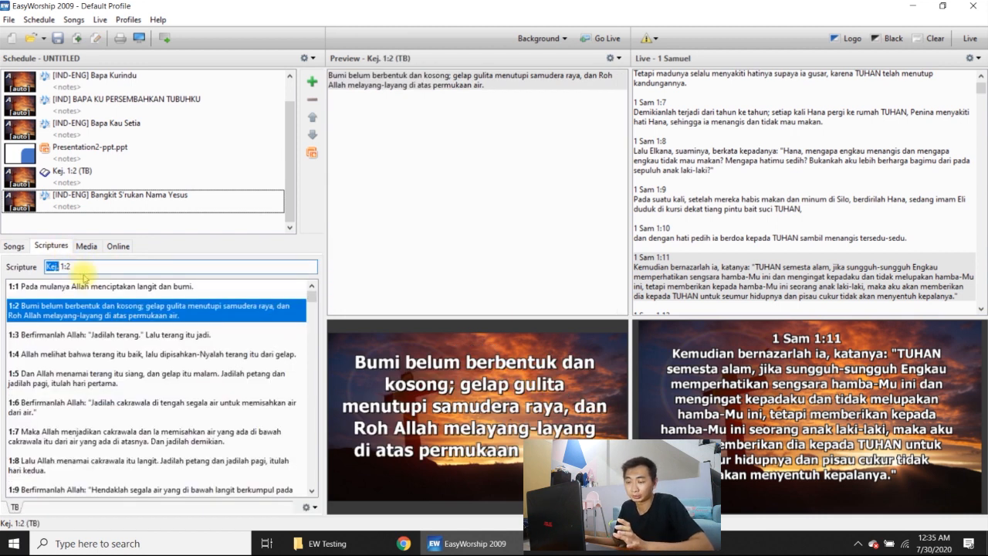
{"action": "left_click", "coordinate": [91, 290]}
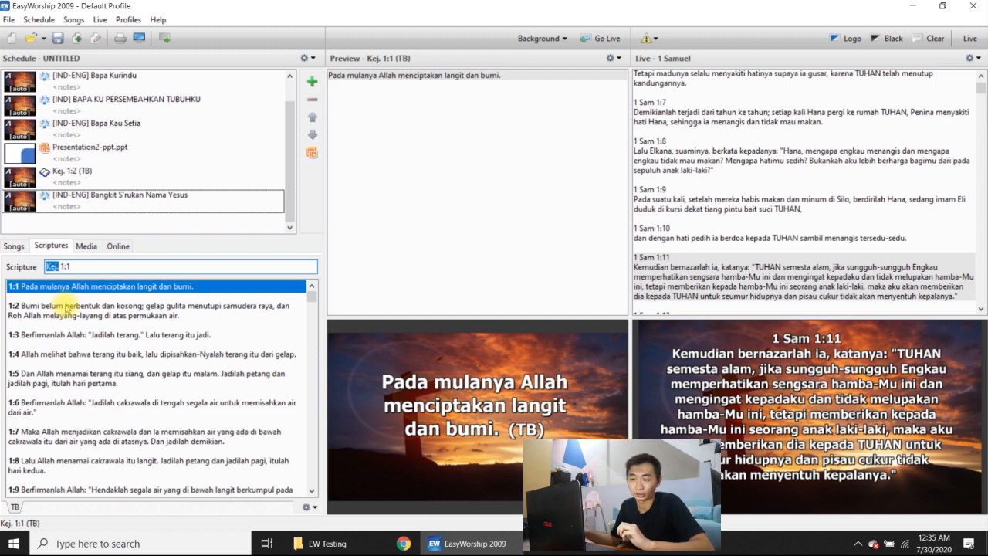
{"action": "left_click", "coordinate": [16, 245]}
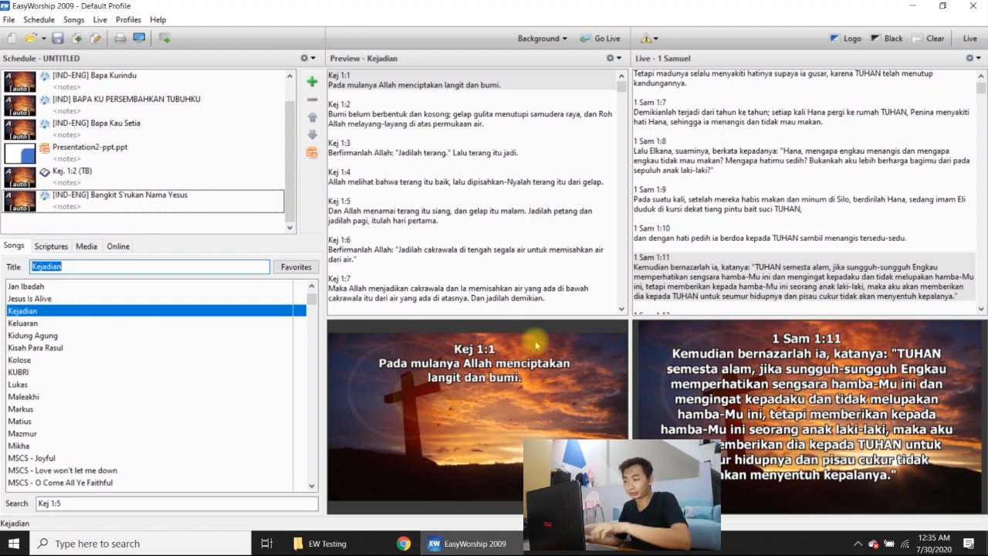
{"action": "left_click", "coordinate": [51, 245]}
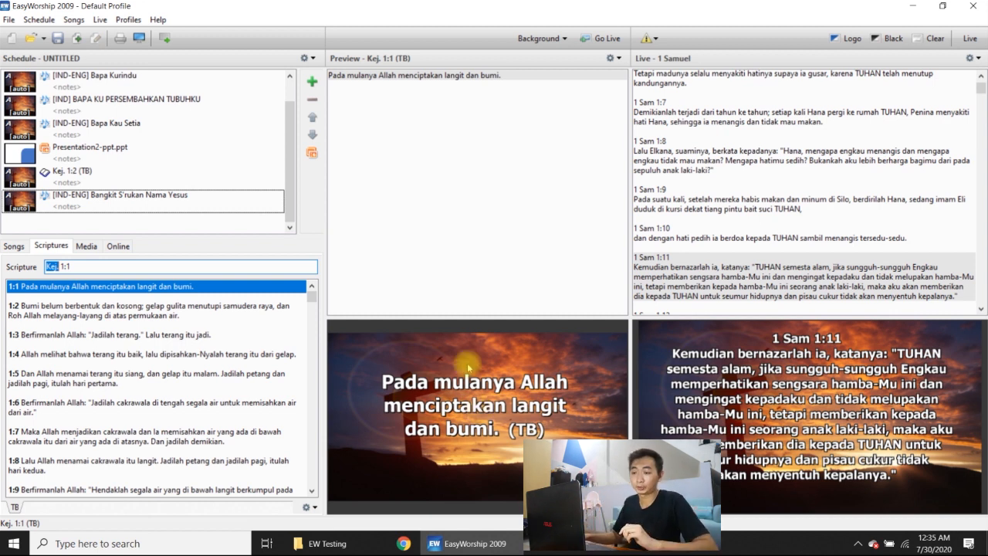
Look up the scripture verse Rom. 2:2 and preview it
{"action": "double_click", "coordinate": [58, 267]}
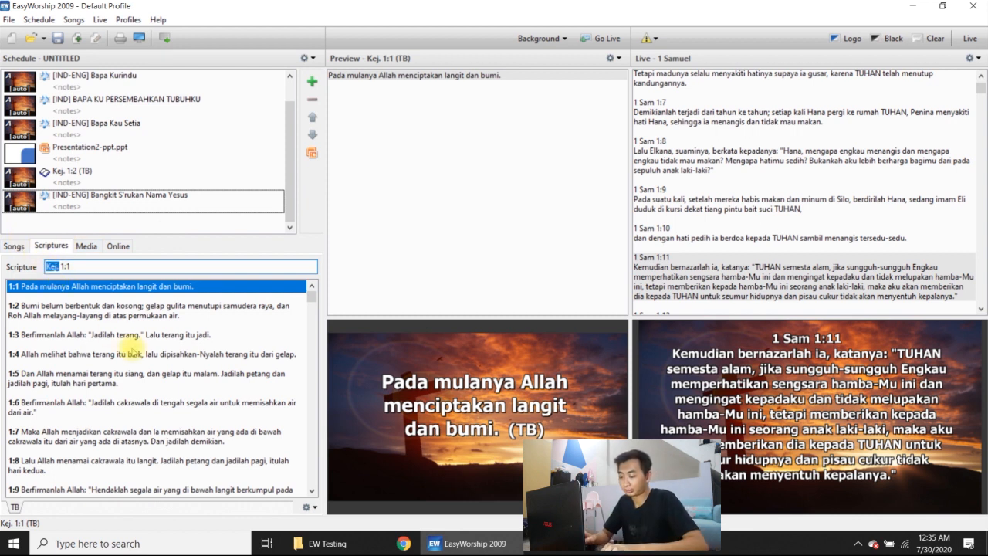
{"action": "type", "text": "Rom."}
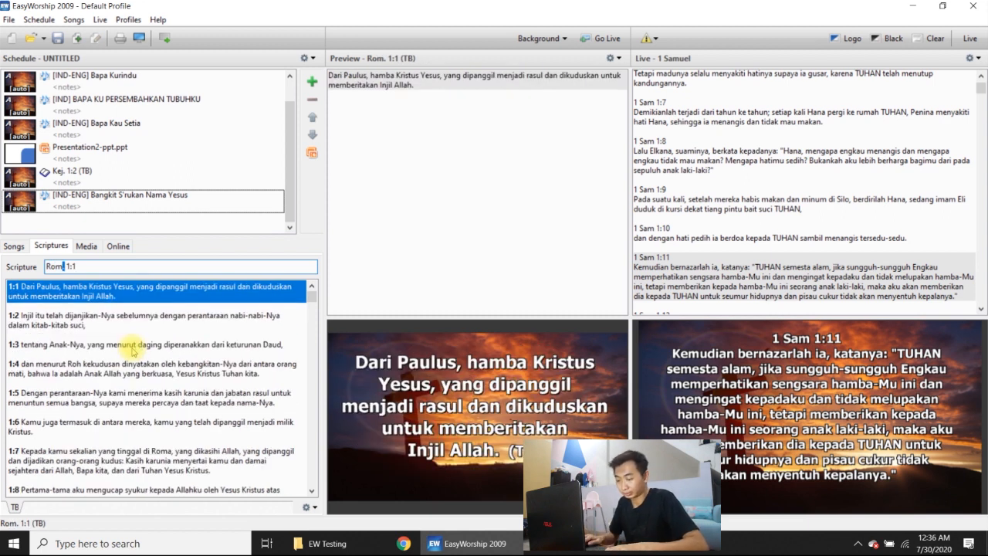
{"action": "type", "text": " 2:2"}
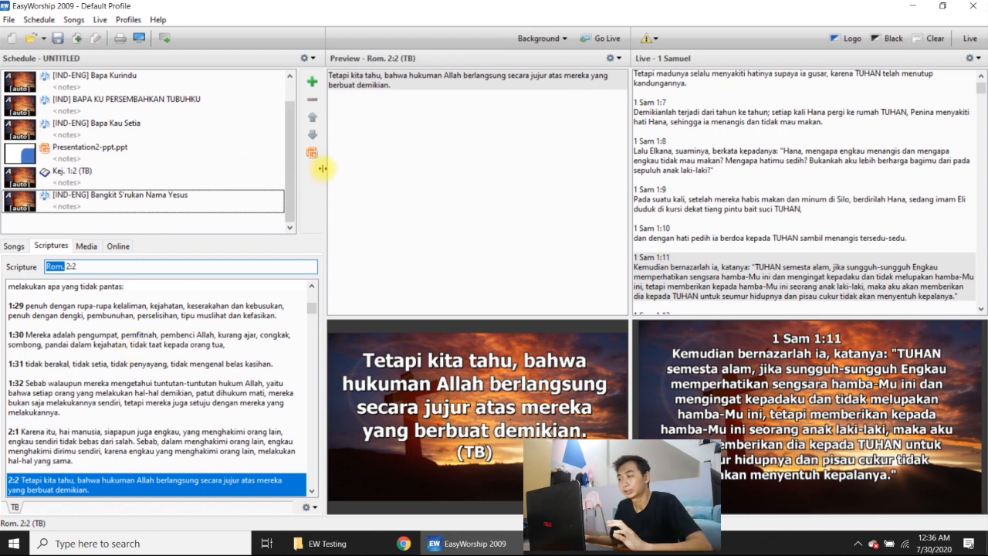
{"action": "left_click", "coordinate": [409, 127]}
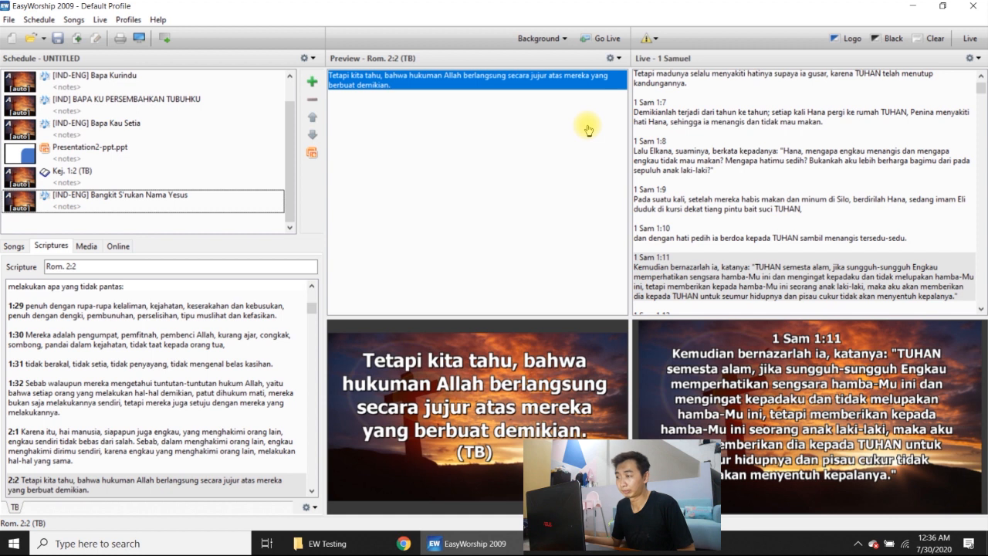
Preview the scheduled song "[IND] BAPA KU PERSEMBAHKAN TUBUHKU" in Summary View
{"action": "left_click", "coordinate": [614, 58]}
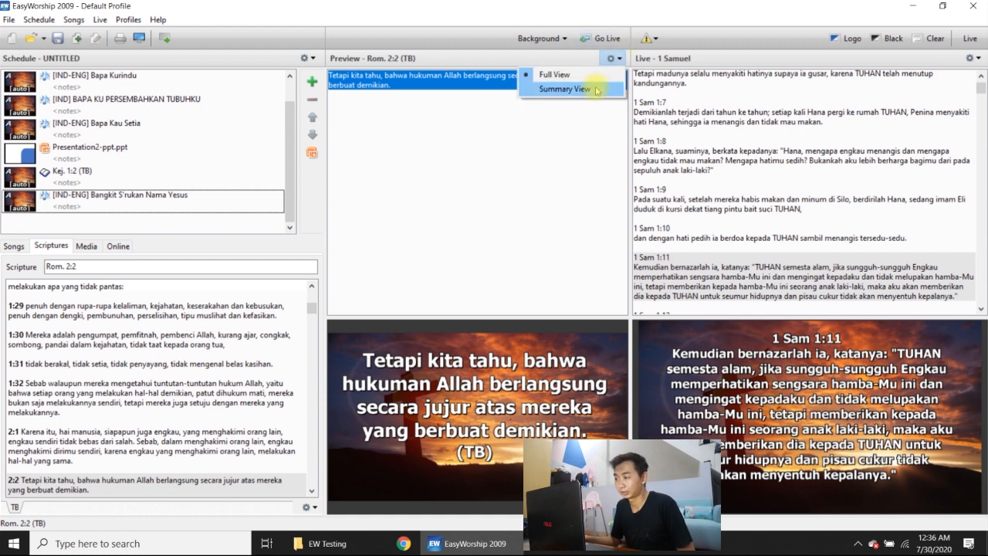
{"action": "left_click", "coordinate": [174, 123]}
{"action": "left_click", "coordinate": [185, 100]}
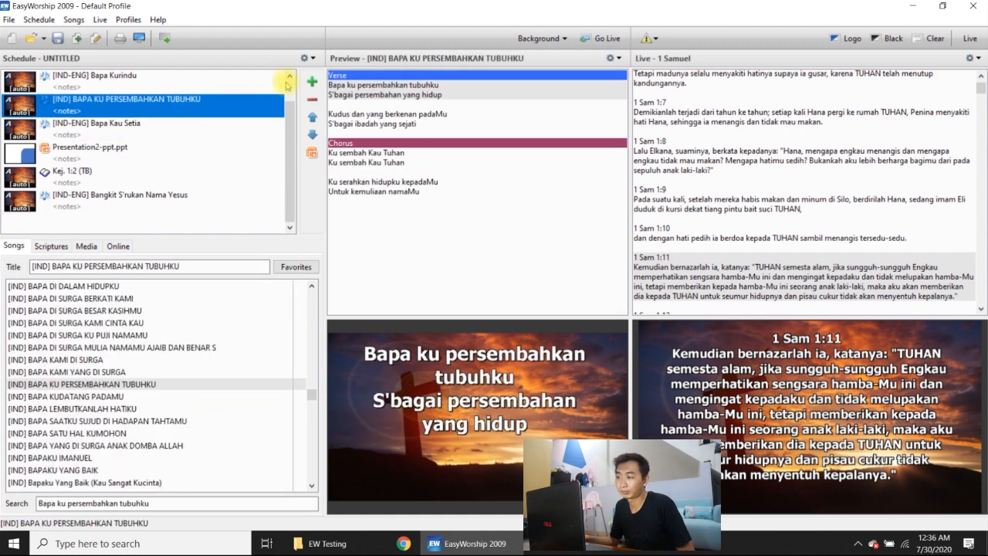
{"action": "left_click", "coordinate": [613, 59]}
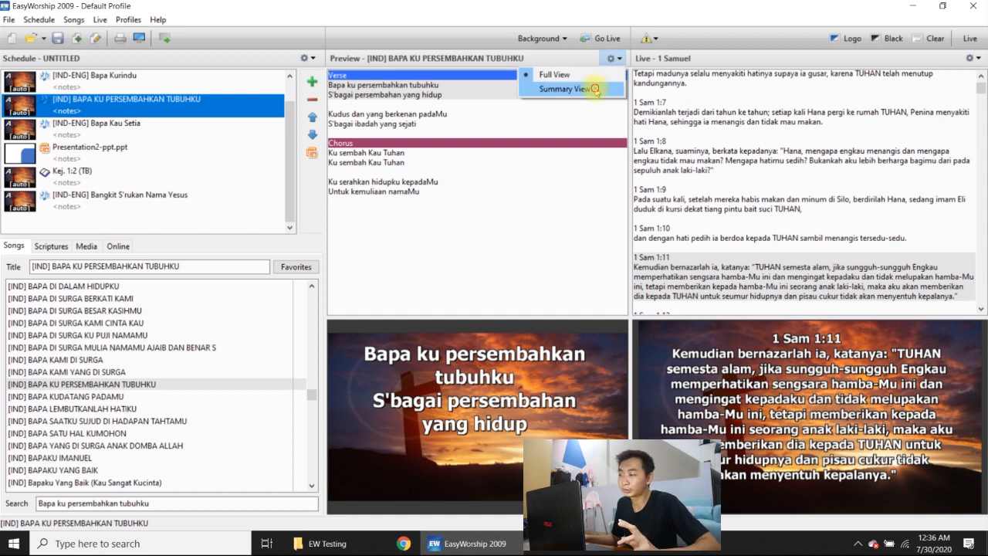
{"action": "left_click", "coordinate": [594, 88]}
Alternate the song preview between Full View and Summary View, ending in Full View
{"action": "left_click", "coordinate": [604, 64]}
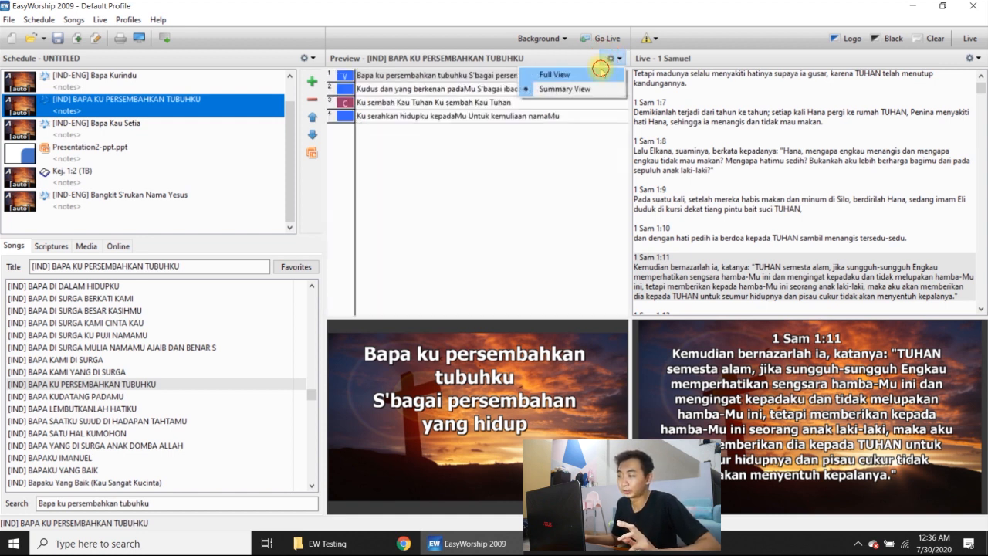
{"action": "left_click", "coordinate": [602, 74]}
{"action": "left_click", "coordinate": [611, 59]}
{"action": "left_click", "coordinate": [608, 89]}
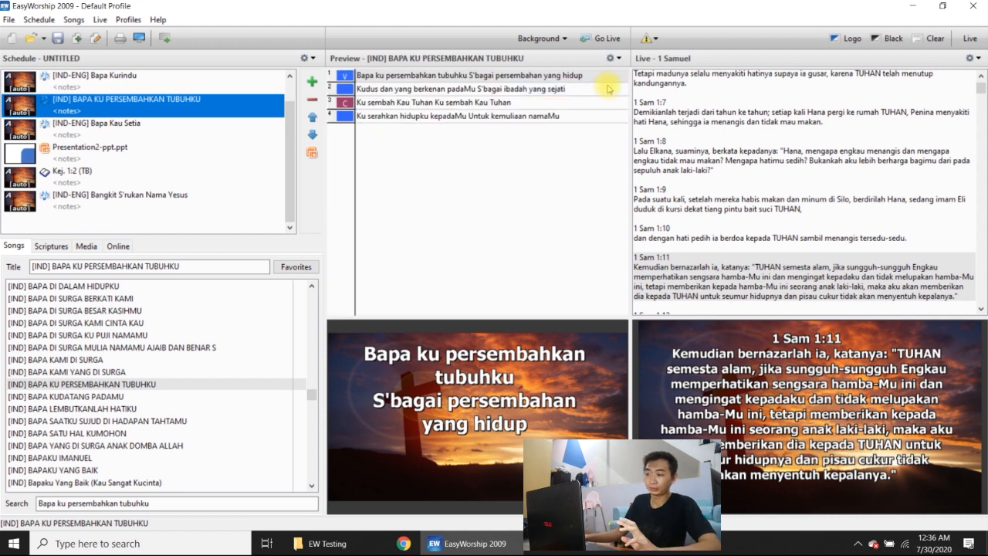
{"action": "left_click", "coordinate": [613, 60]}
{"action": "left_click", "coordinate": [614, 76]}
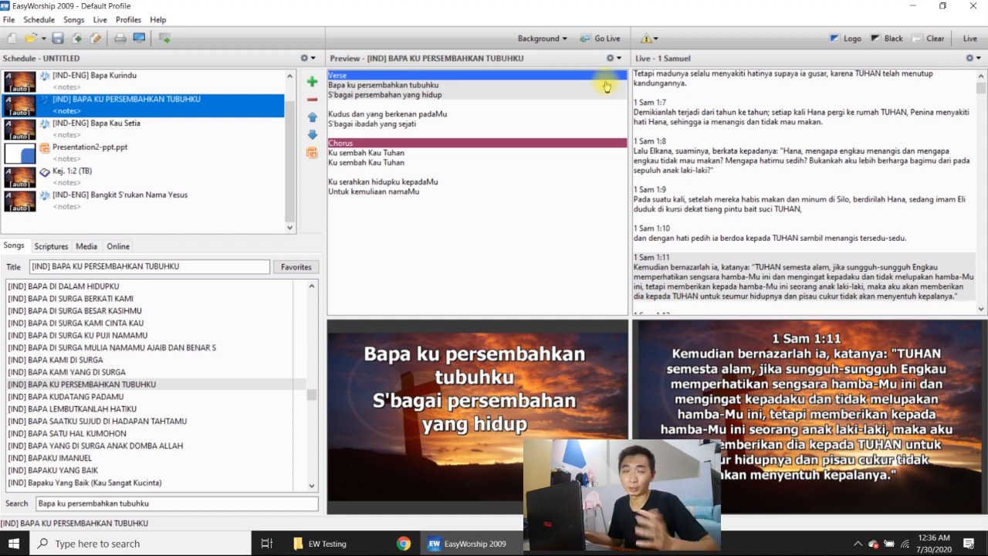
Set the song preview to Summary View and show the chorus slide "Ku sembah Kau Tuhan"
{"action": "left_click", "coordinate": [613, 60]}
{"action": "left_click", "coordinate": [594, 90]}
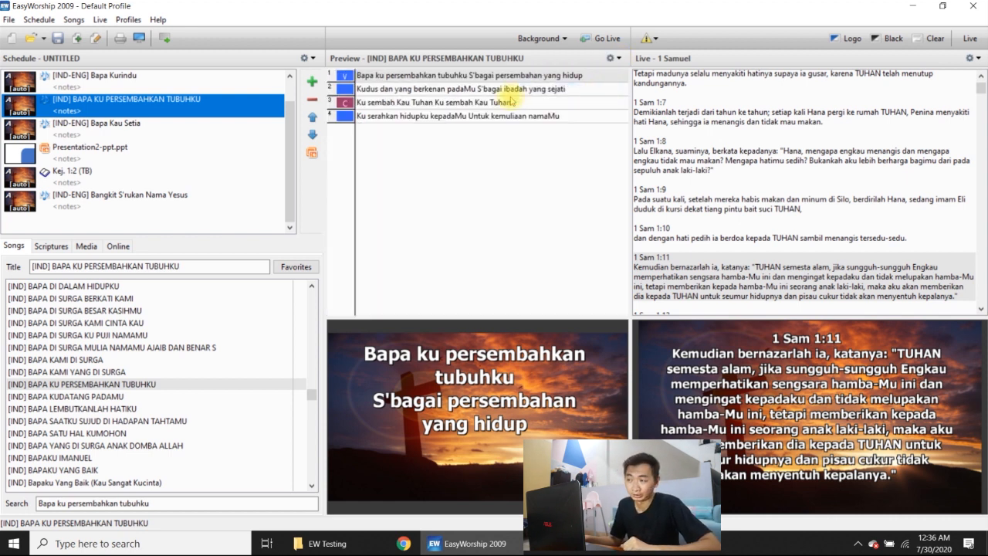
{"action": "left_click", "coordinate": [351, 75]}
{"action": "left_click", "coordinate": [345, 103]}
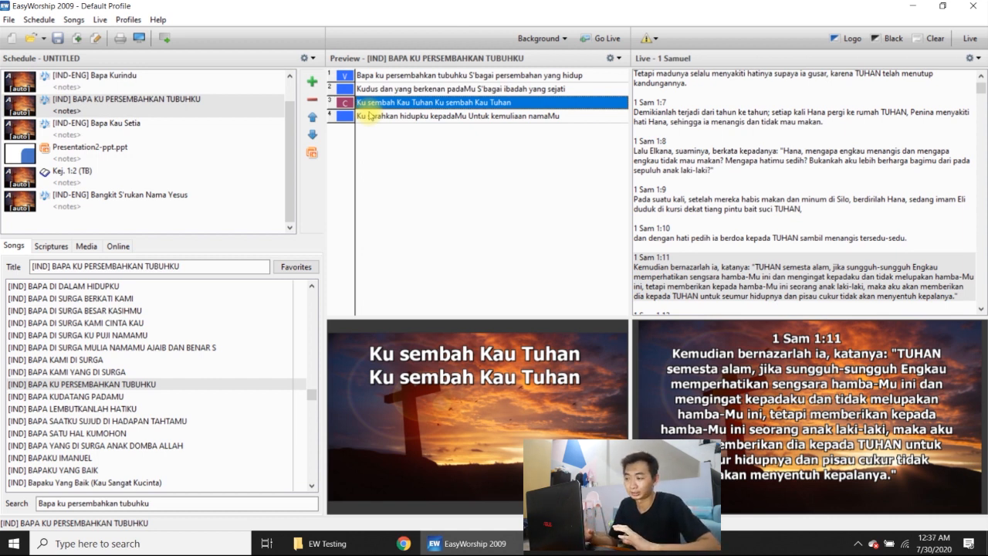
Compare the chorus slide in Full View and Summary View, leaving the preview in Full View
{"action": "left_click", "coordinate": [611, 57]}
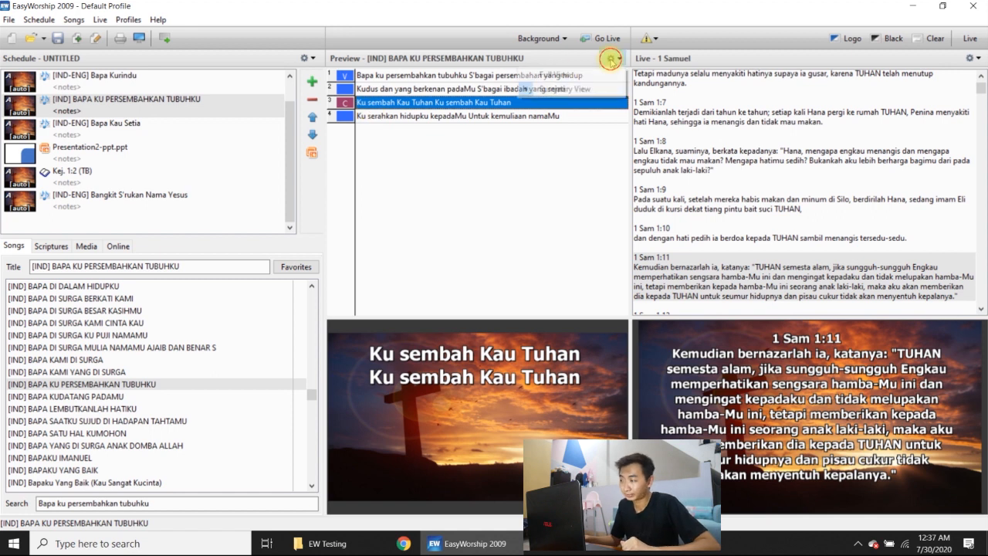
{"action": "left_click", "coordinate": [609, 73]}
{"action": "left_click", "coordinate": [614, 60]}
{"action": "left_click", "coordinate": [608, 87]}
{"action": "left_click", "coordinate": [614, 61]}
{"action": "left_click", "coordinate": [600, 74]}
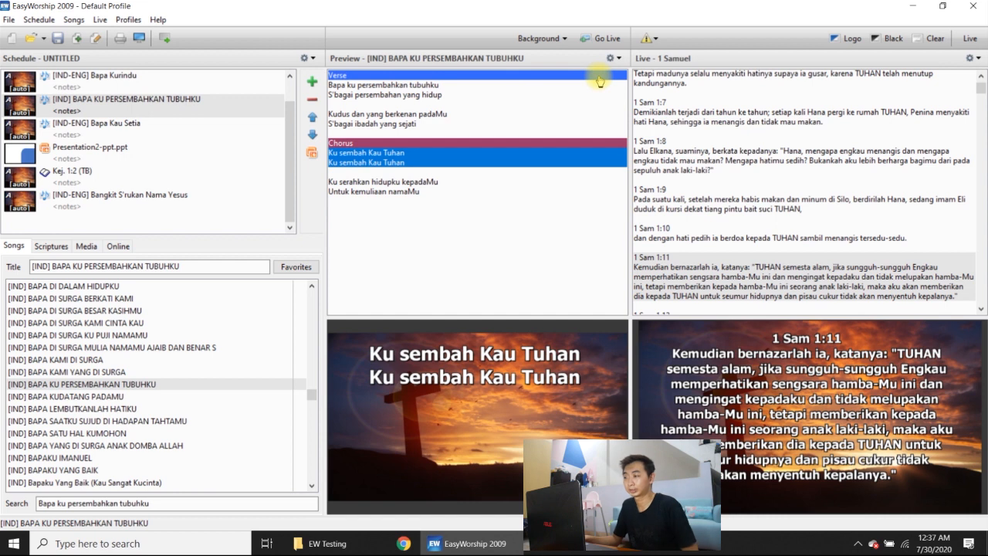
Try the black and the blue default backgrounds on the scheduled songs, ending with the black one
{"action": "left_click", "coordinate": [544, 40]}
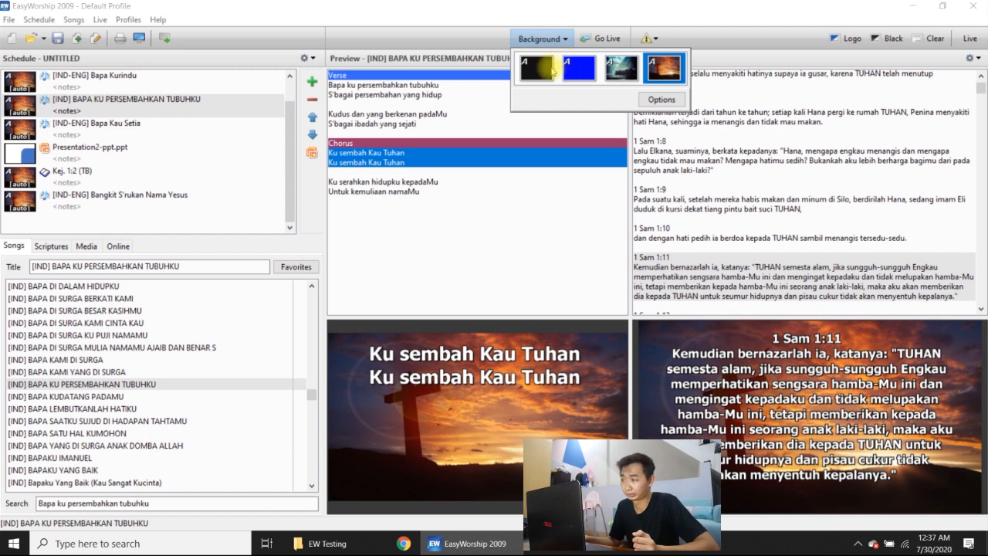
{"action": "left_click", "coordinate": [538, 67]}
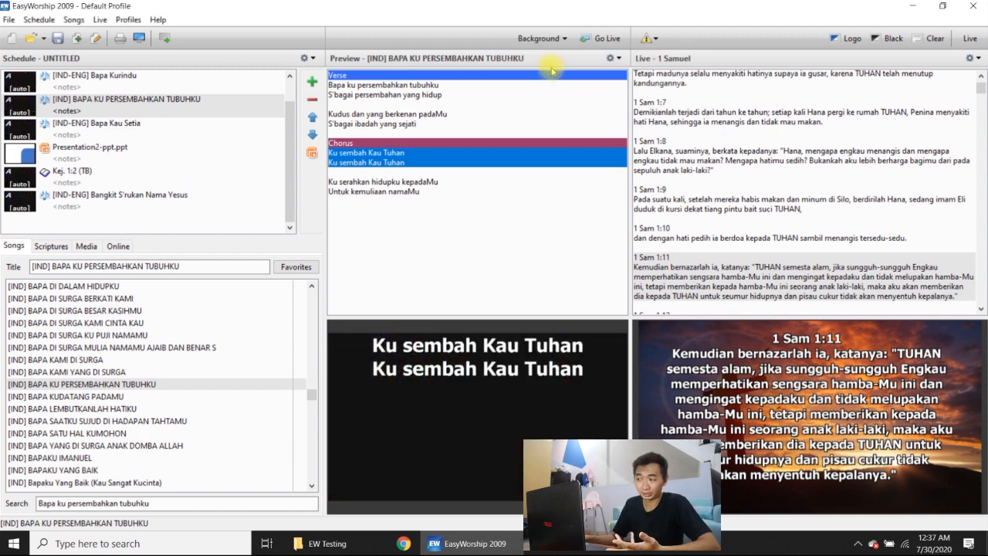
{"action": "left_click", "coordinate": [554, 38]}
{"action": "left_click", "coordinate": [585, 71]}
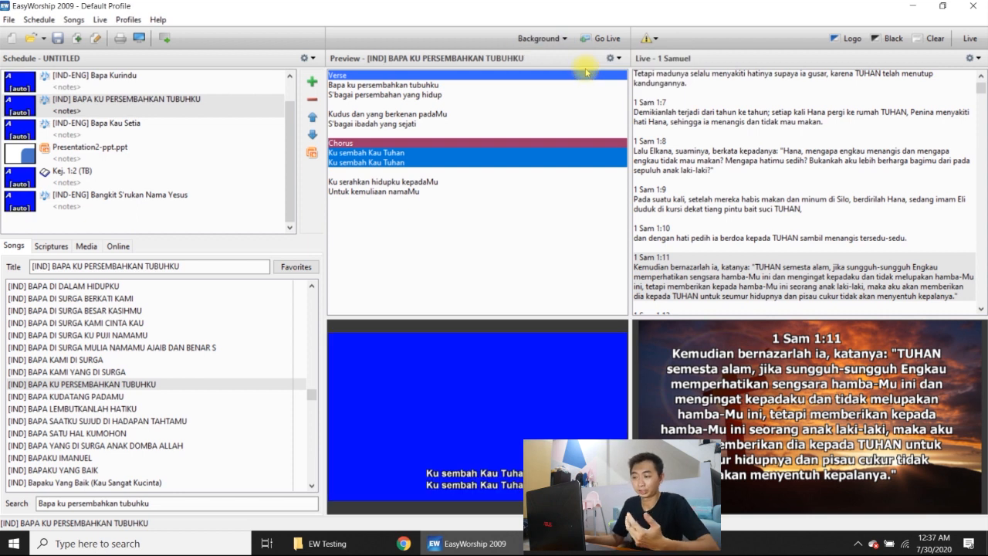
{"action": "left_click", "coordinate": [544, 39]}
{"action": "left_click", "coordinate": [540, 66]}
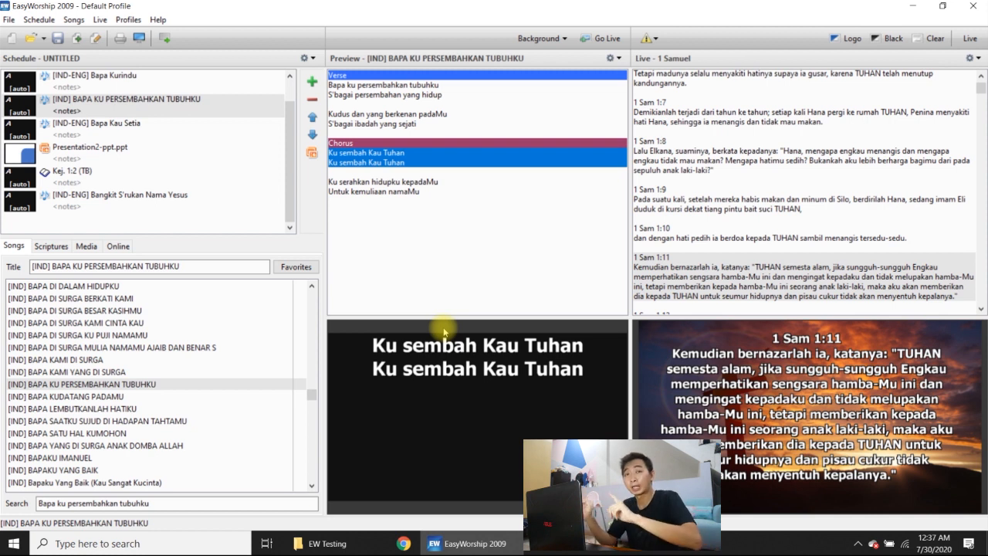
Try the blue and the misty mountain lake backgrounds, ending with the sunset cross background
{"action": "left_click", "coordinate": [540, 38]}
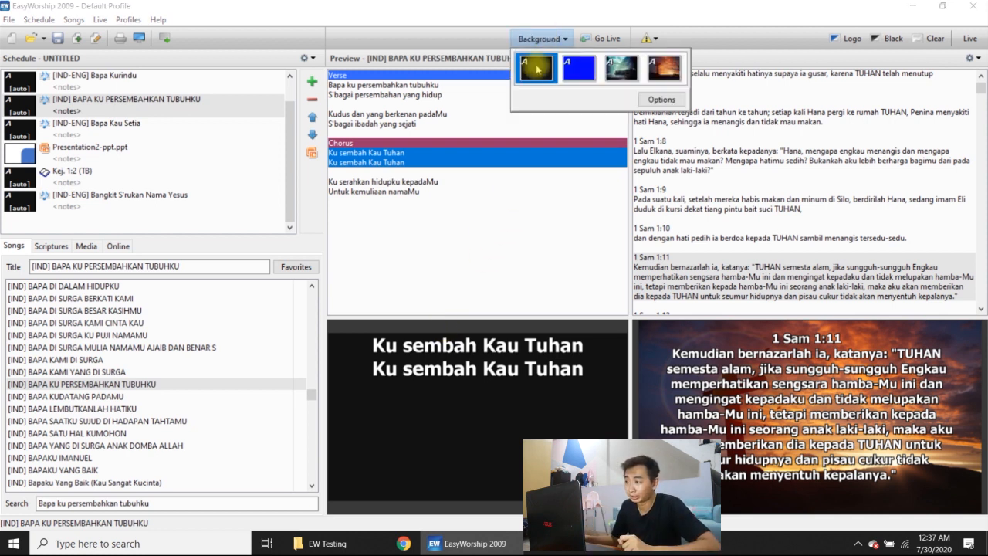
{"action": "left_click", "coordinate": [569, 74]}
{"action": "left_click", "coordinate": [540, 38]}
{"action": "left_click", "coordinate": [617, 68]}
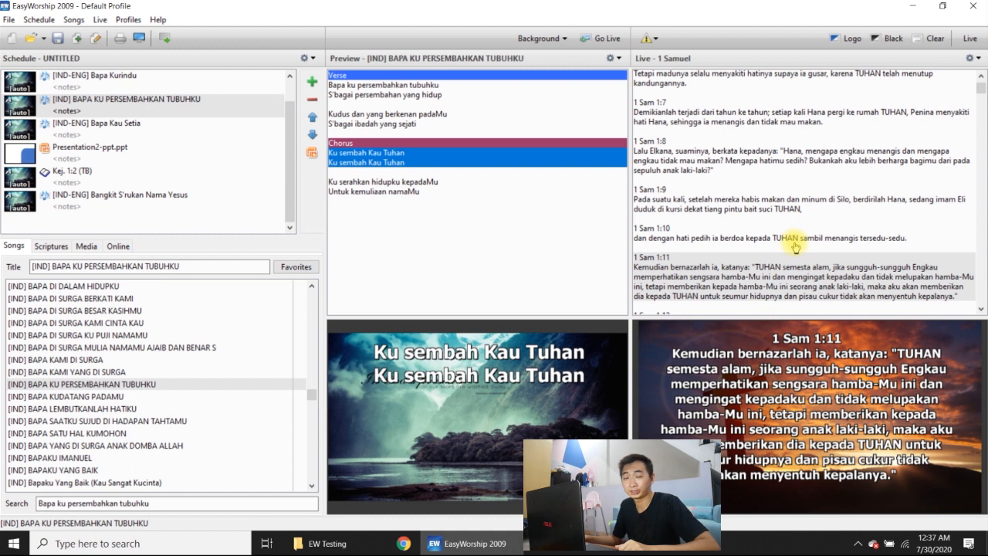
{"action": "left_click", "coordinate": [540, 38]}
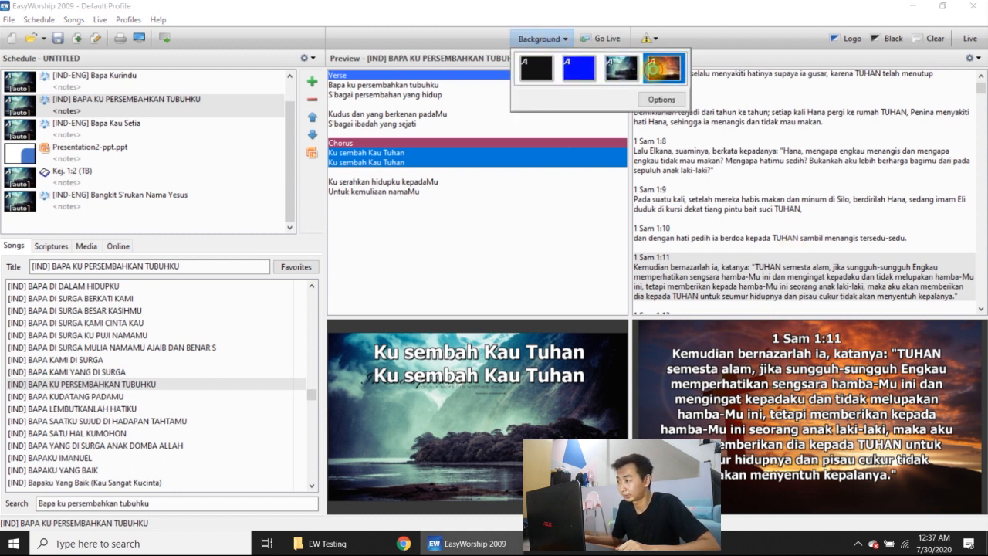
{"action": "left_click", "coordinate": [664, 68]}
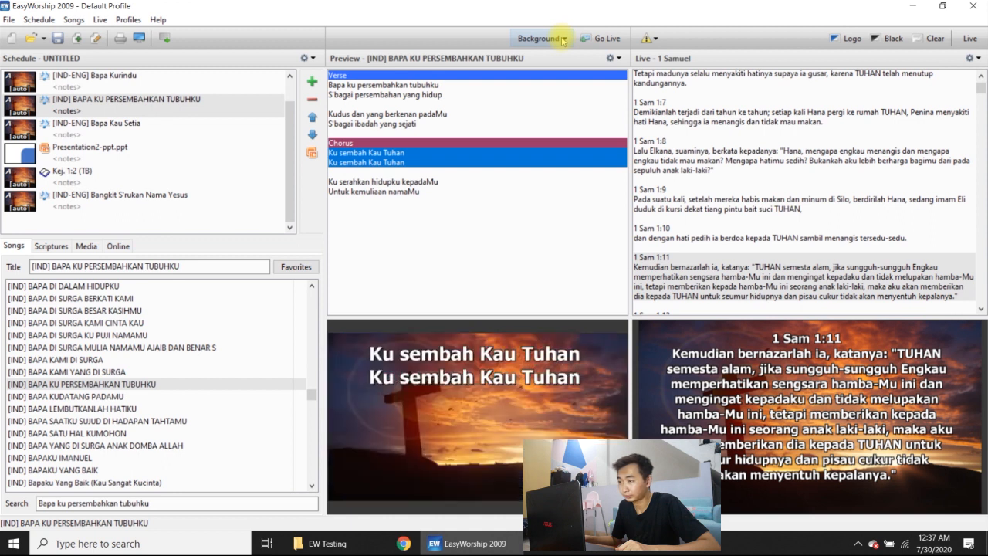
Examine the color, gradient and image fill options offered for adding a new background
{"action": "left_click", "coordinate": [563, 41]}
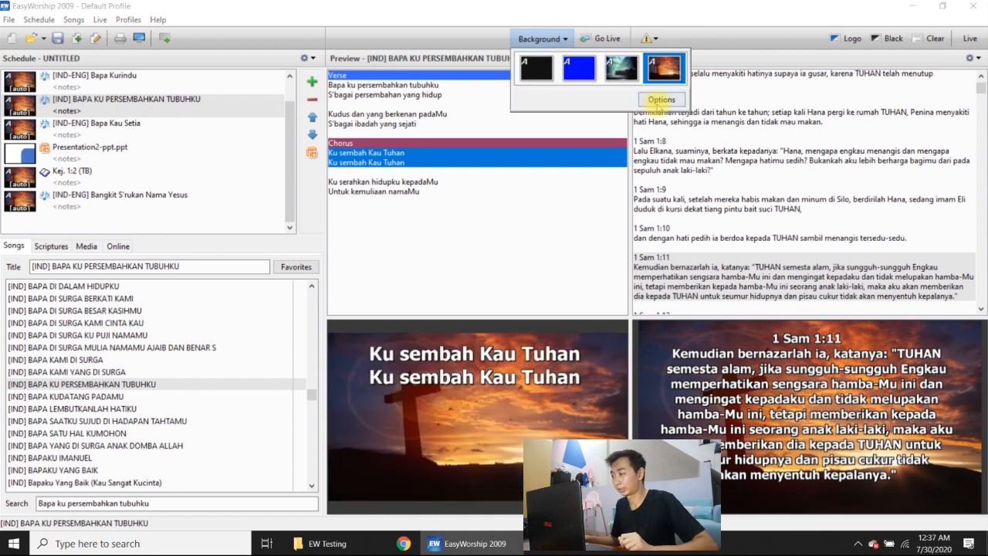
{"action": "left_click", "coordinate": [658, 104]}
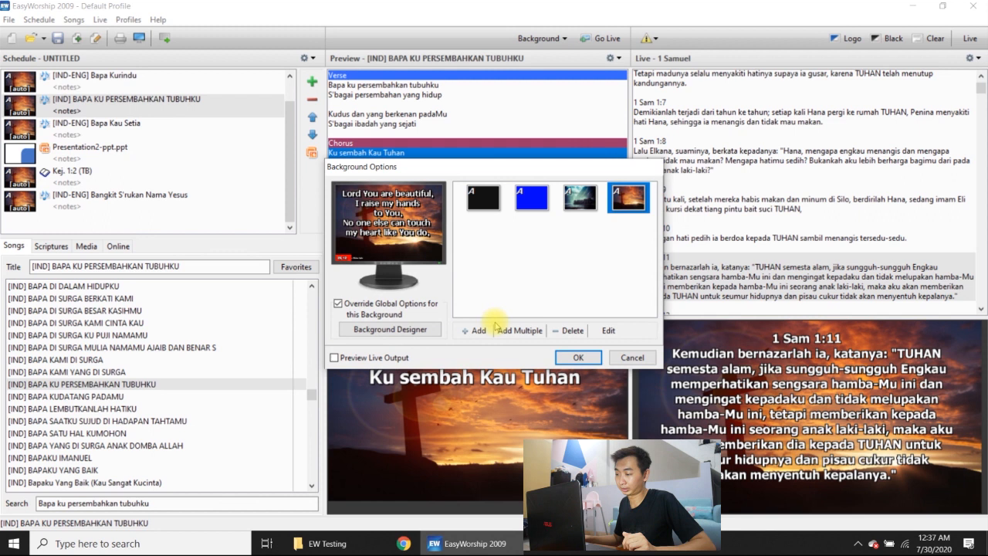
{"action": "left_click", "coordinate": [478, 331]}
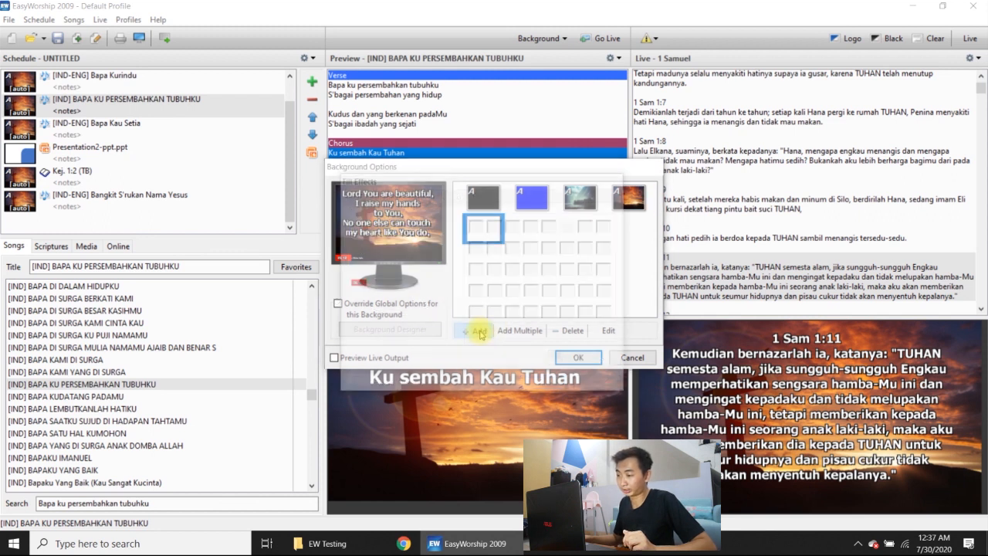
{"action": "left_click", "coordinate": [392, 195]}
{"action": "left_click", "coordinate": [421, 196]}
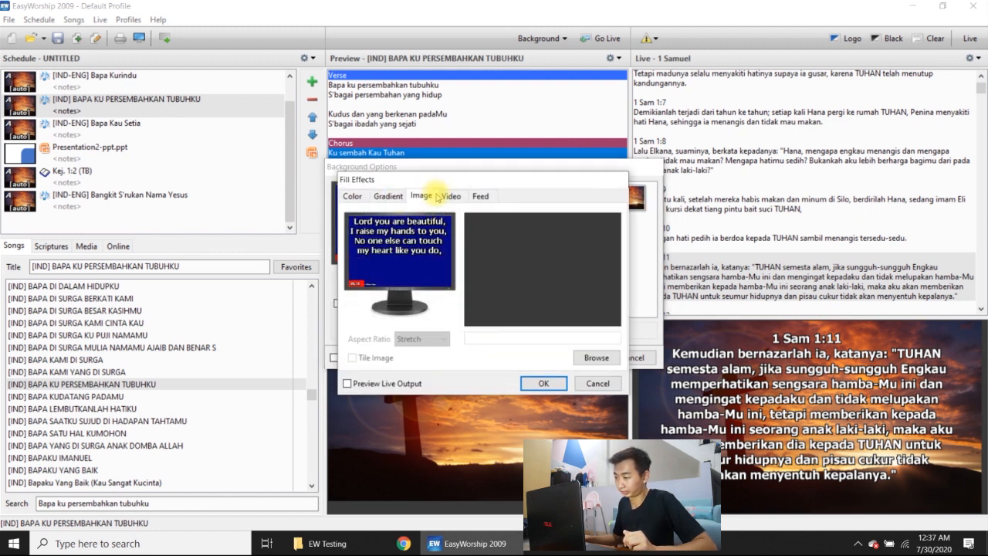
{"action": "left_click", "coordinate": [388, 196]}
{"action": "left_click", "coordinate": [359, 196]}
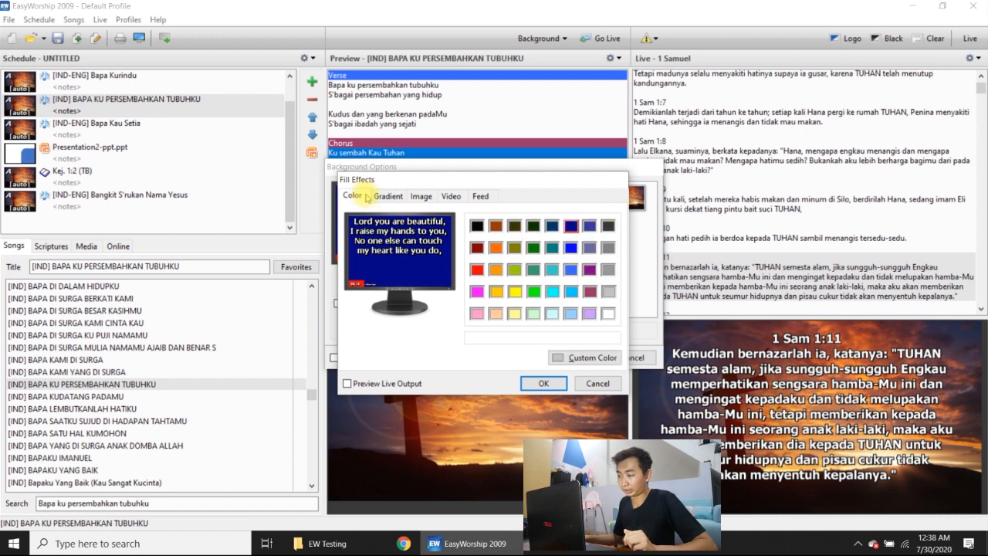
{"action": "left_click", "coordinate": [388, 196]}
{"action": "left_click", "coordinate": [421, 196]}
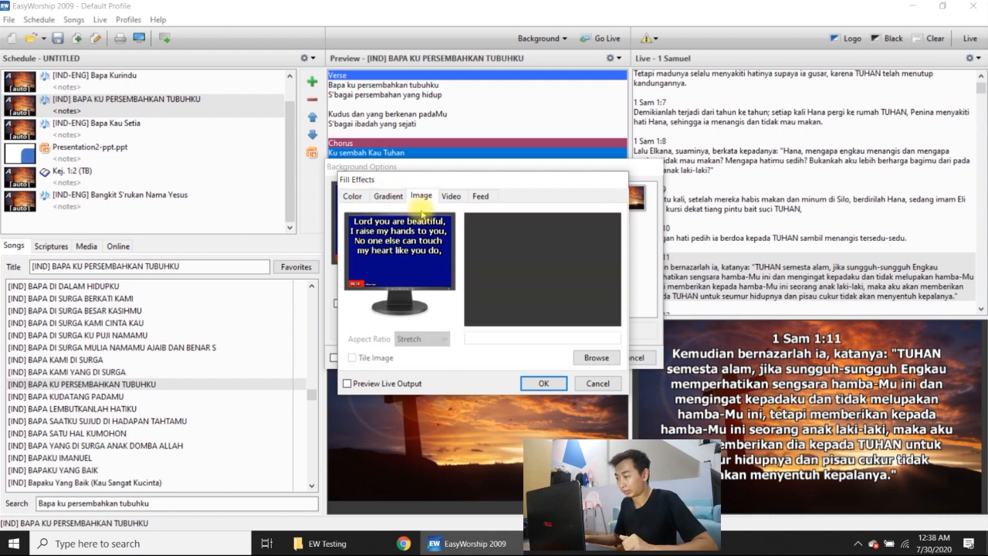
{"action": "left_click", "coordinate": [389, 196]}
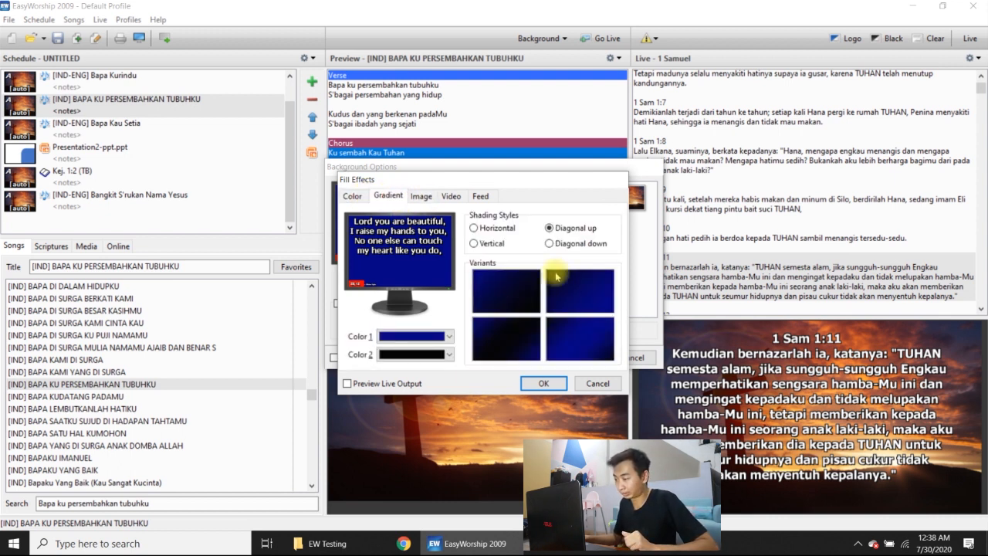
{"action": "left_click", "coordinate": [584, 380]}
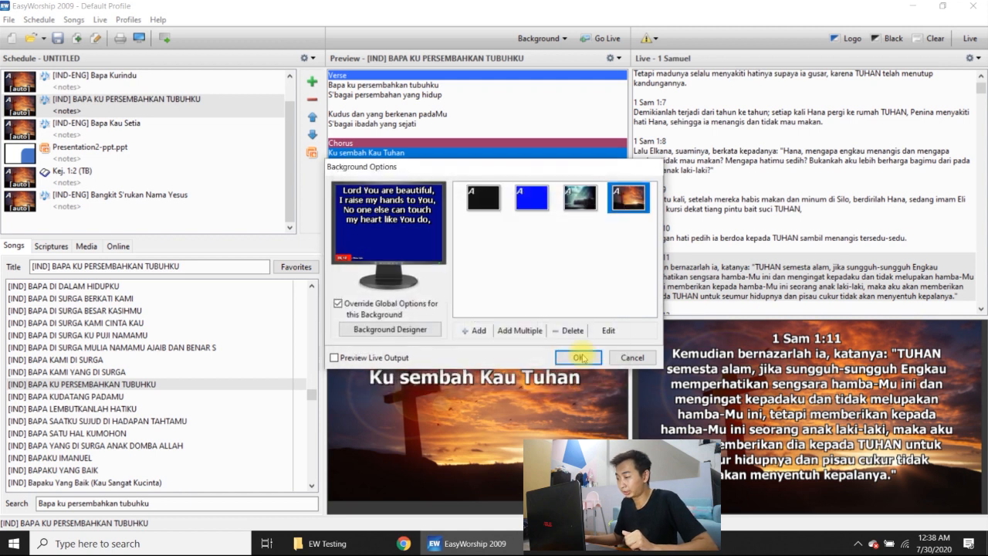
Try to add Slide9, Slide10 and Slide11 from the "27 jul" pictures folder as multiple backgrounds
{"action": "left_click", "coordinate": [525, 331]}
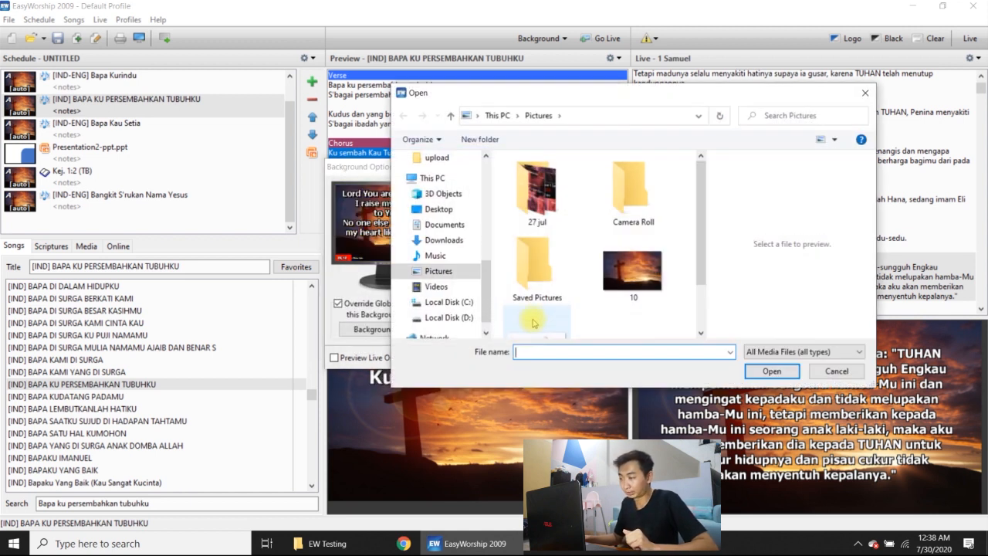
{"action": "left_click", "coordinate": [617, 266]}
{"action": "scroll", "coordinate": [690, 240], "scroll_direction": "down", "scroll_amount": 2}
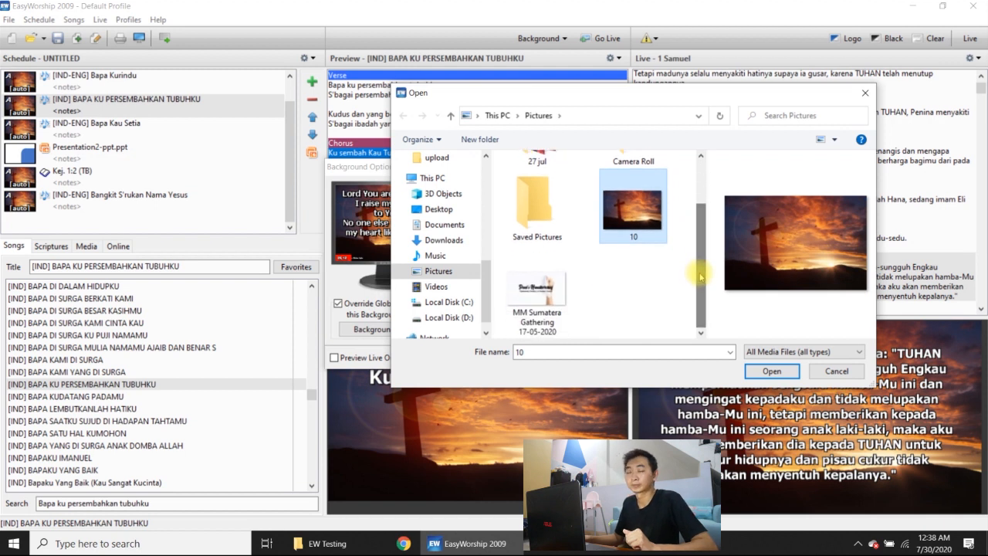
{"action": "scroll", "coordinate": [699, 258], "scroll_direction": "up", "scroll_amount": 2}
{"action": "scroll", "coordinate": [664, 261], "scroll_direction": "down", "scroll_amount": 2}
{"action": "scroll", "coordinate": [633, 239], "scroll_direction": "up", "scroll_amount": 2}
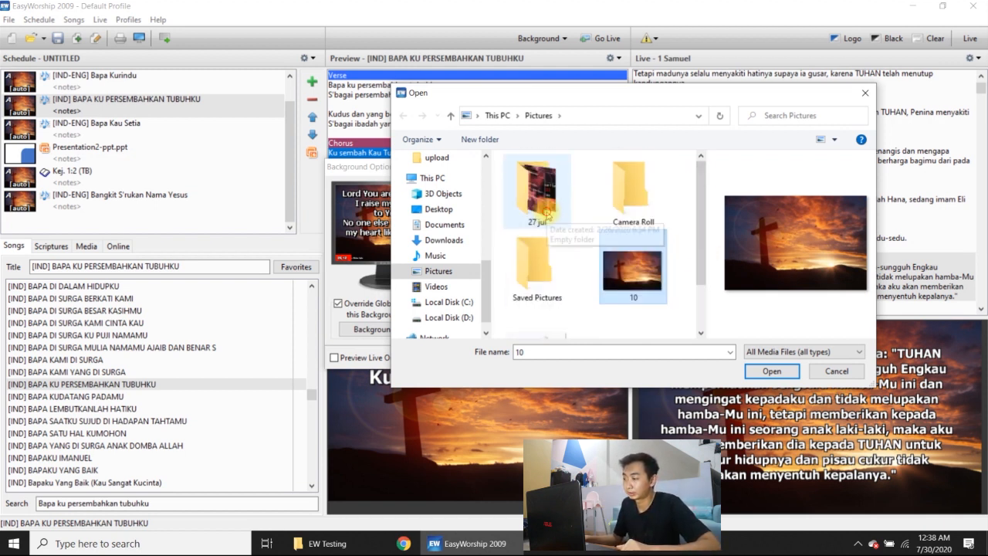
{"action": "double_click", "coordinate": [551, 202]}
{"action": "scroll", "coordinate": [582, 231], "scroll_direction": "down", "scroll_amount": 1}
{"action": "scroll", "coordinate": [582, 232], "scroll_direction": "down", "scroll_amount": 2}
{"action": "left_click", "coordinate": [554, 236]}
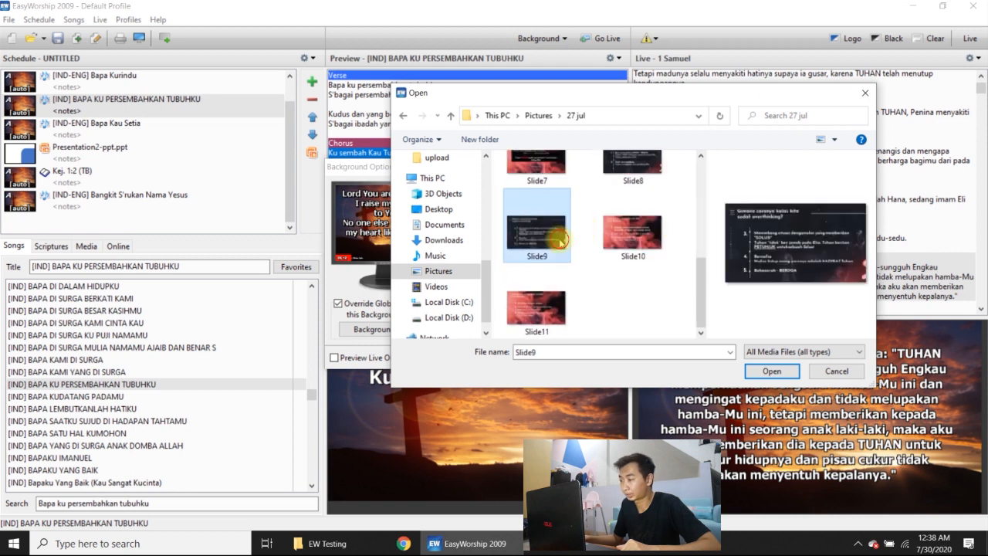
{"action": "left_click", "coordinate": [647, 239]}
{"action": "left_click", "coordinate": [533, 309], "text": "ctrl"}
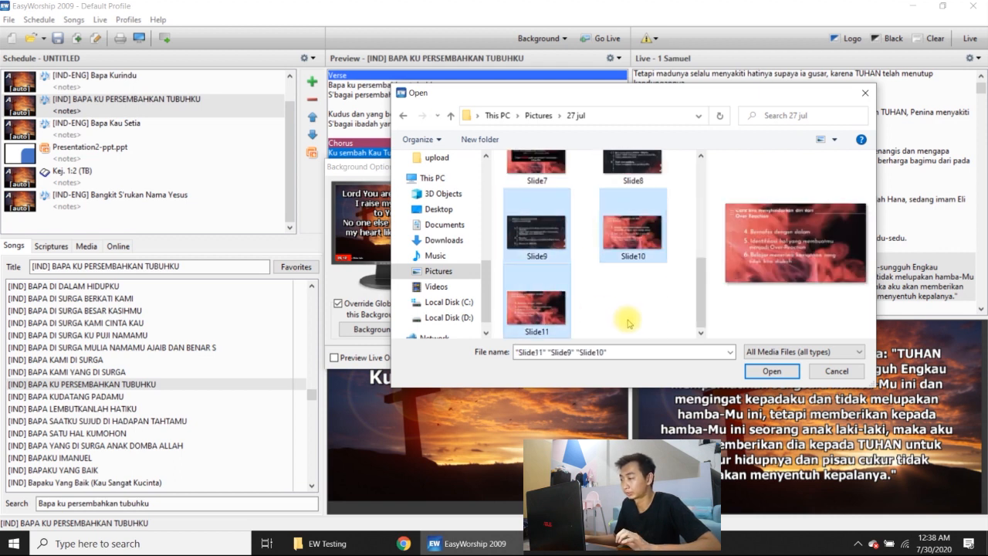
{"action": "left_click", "coordinate": [821, 376]}
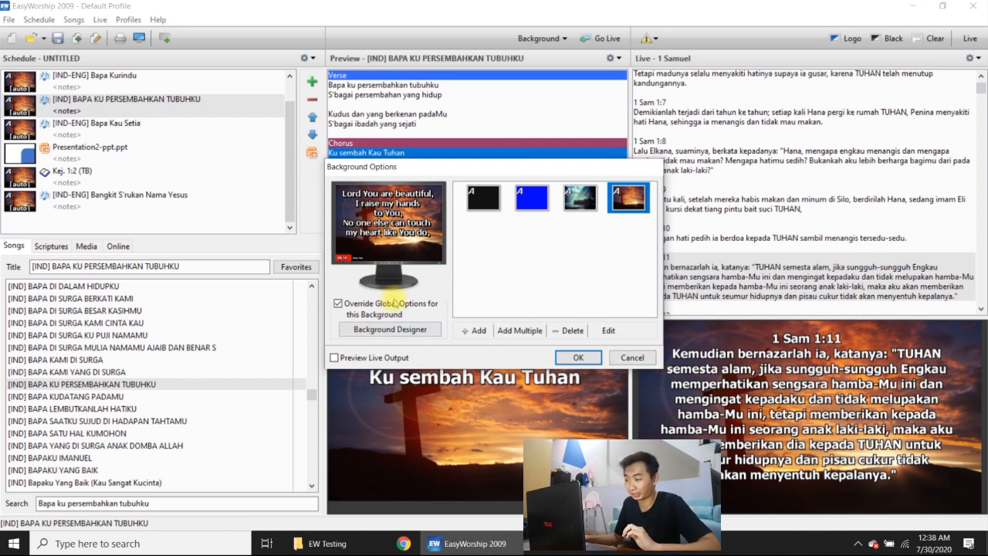
{"action": "left_click", "coordinate": [617, 354]}
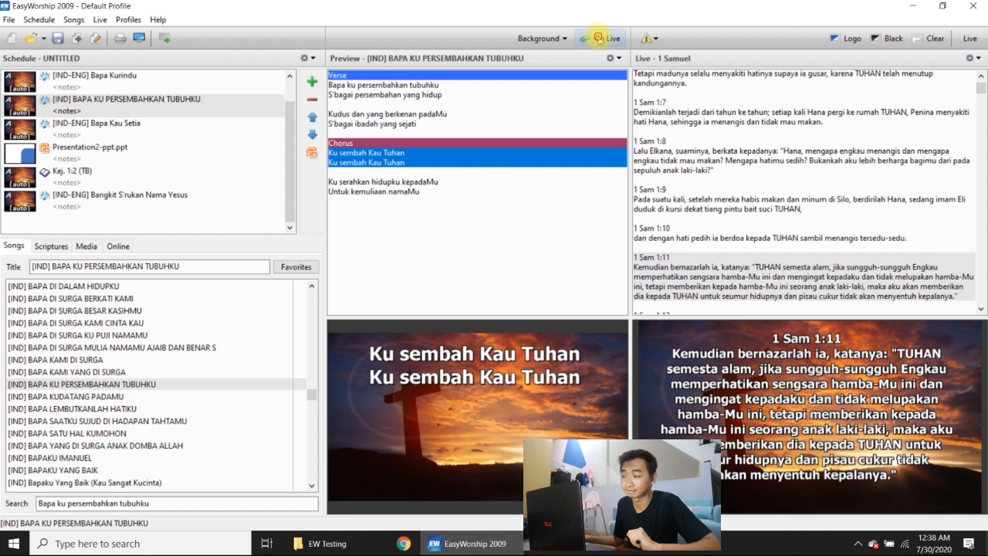
Send the "Ku sembah Kau Tuhan" chorus live and preview the verse 1 slides of "Bapa Kau Setia"
{"action": "left_click", "coordinate": [598, 39]}
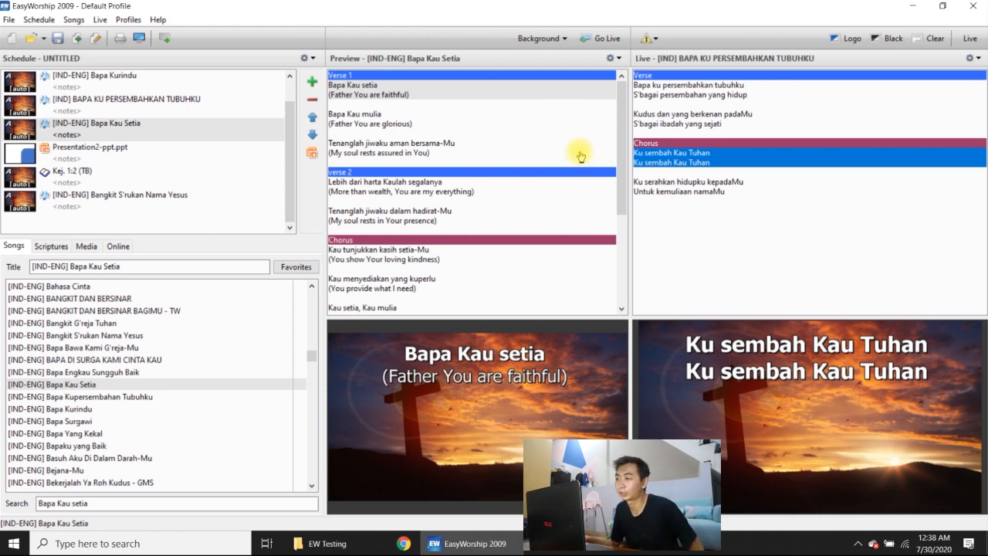
{"action": "left_click", "coordinate": [494, 119]}
{"action": "left_click", "coordinate": [482, 147]}
{"action": "left_click", "coordinate": [487, 97]}
{"action": "left_click", "coordinate": [486, 120]}
{"action": "left_click", "coordinate": [484, 154]}
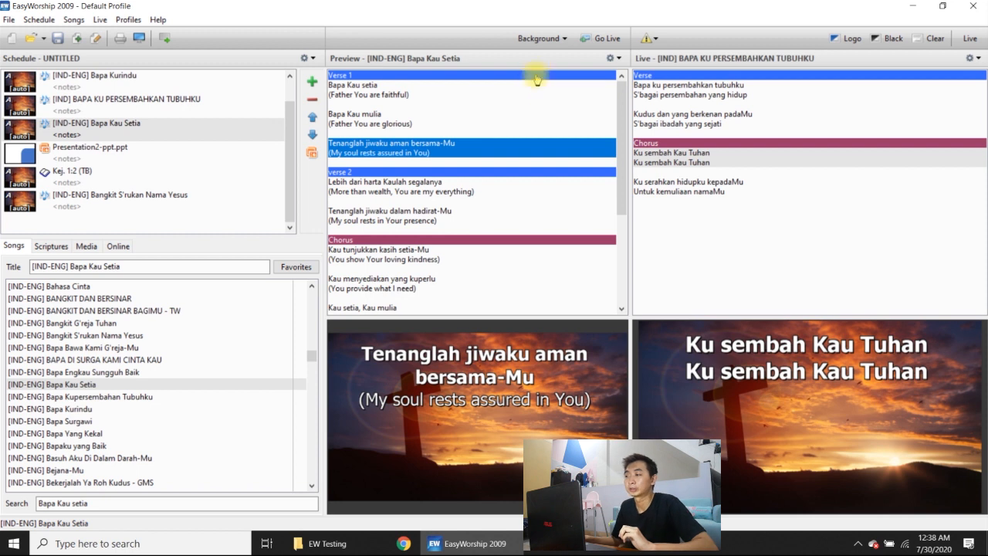
Check the background choices and send the "Tenanglah jiwaku aman bersama-Mu" slide of "Bapa Kau Setia" live
{"action": "left_click", "coordinate": [551, 46]}
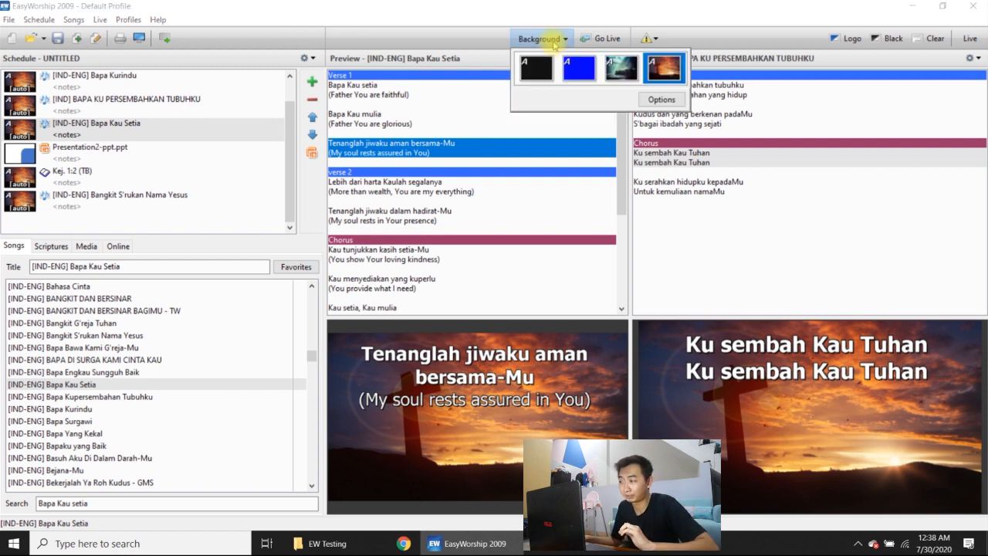
{"action": "left_click", "coordinate": [552, 46]}
{"action": "left_click", "coordinate": [605, 40]}
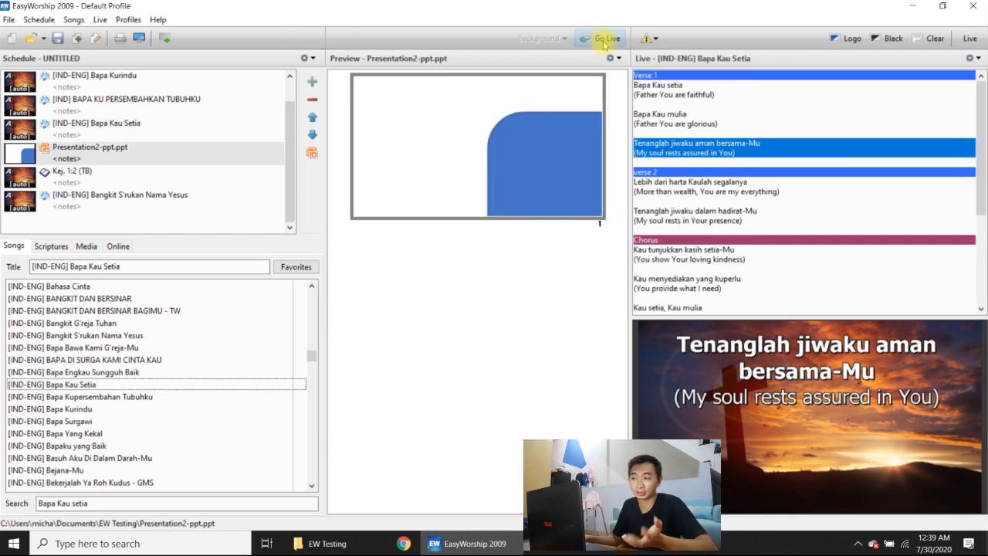
Send the scheduled song "Bapa Kurindu" live directly from the schedule
{"action": "double_click", "coordinate": [242, 82]}
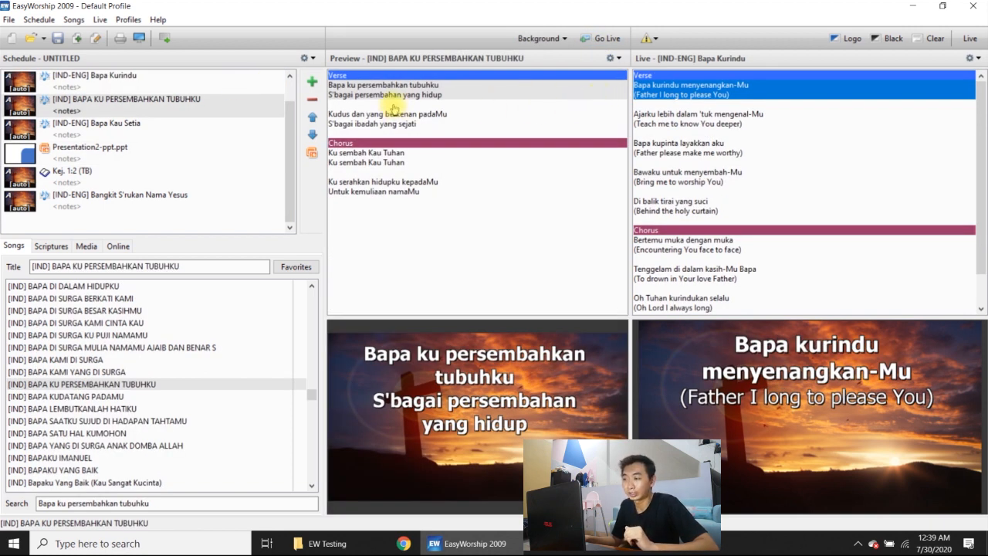
{"action": "double_click", "coordinate": [201, 80]}
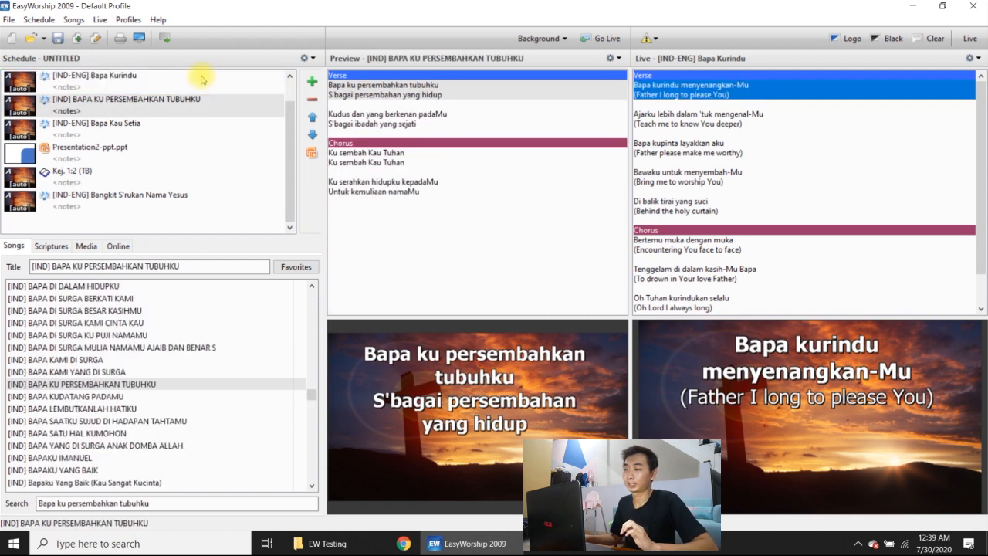
{"action": "left_click", "coordinate": [369, 90]}
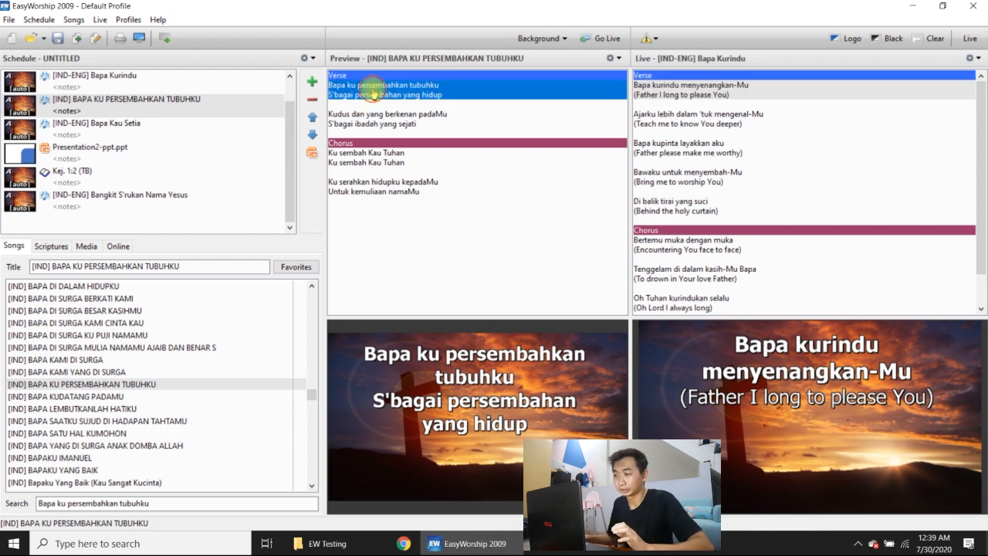
{"action": "double_click", "coordinate": [165, 78]}
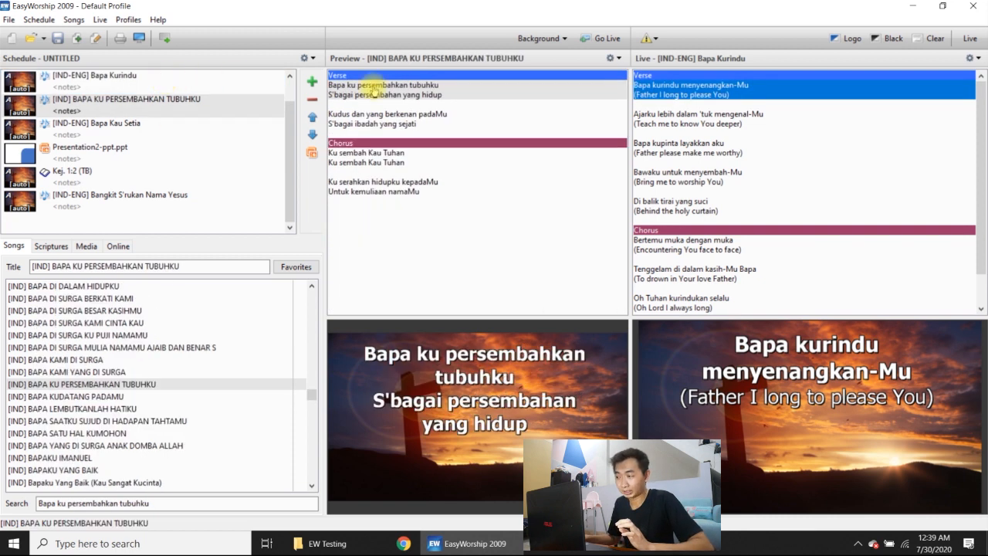
Send "BAPA KU PERSEMBAHKAN TUBUHKU", "Bapa Kau Setia" and Presentation2-ppt.ppt live one after another
{"action": "left_click", "coordinate": [586, 43]}
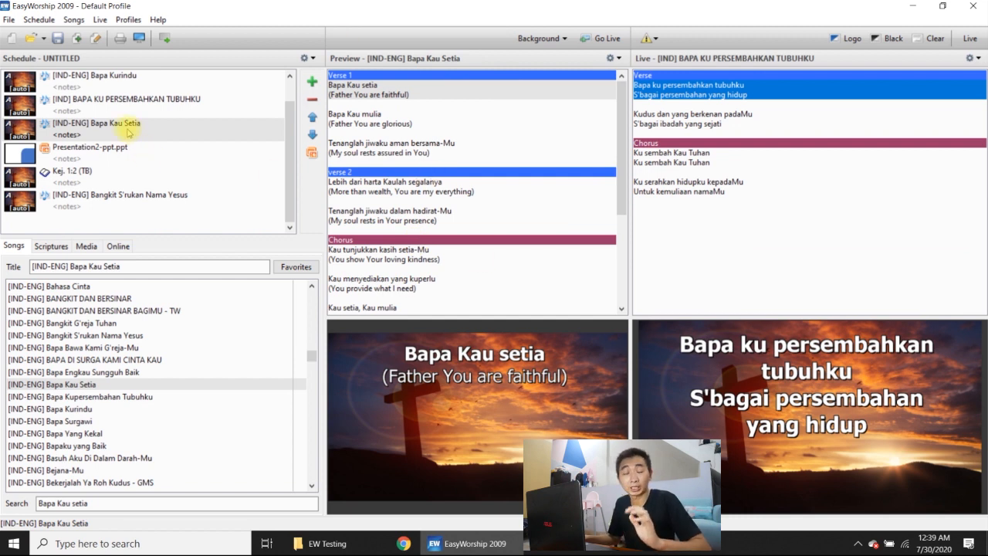
{"action": "left_click", "coordinate": [607, 39]}
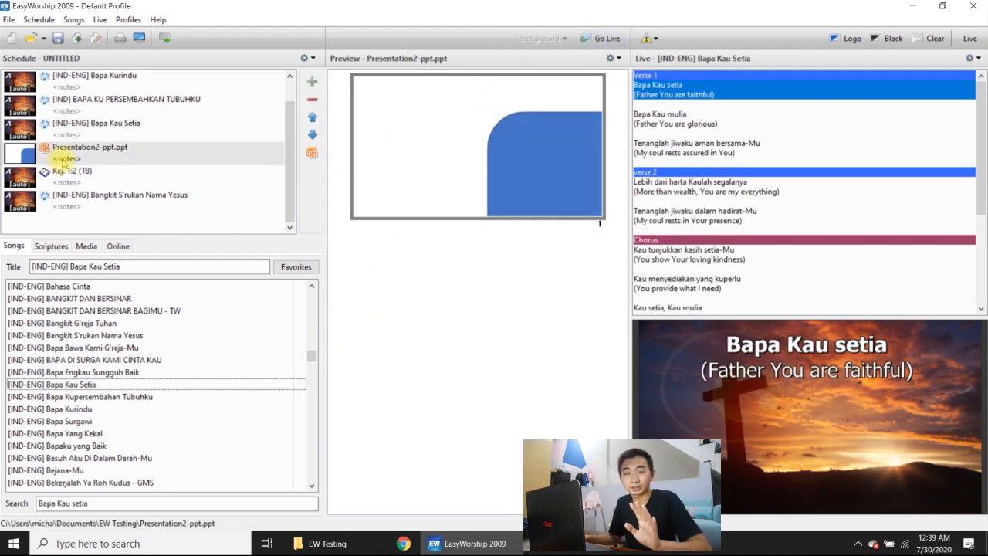
{"action": "left_click", "coordinate": [595, 39]}
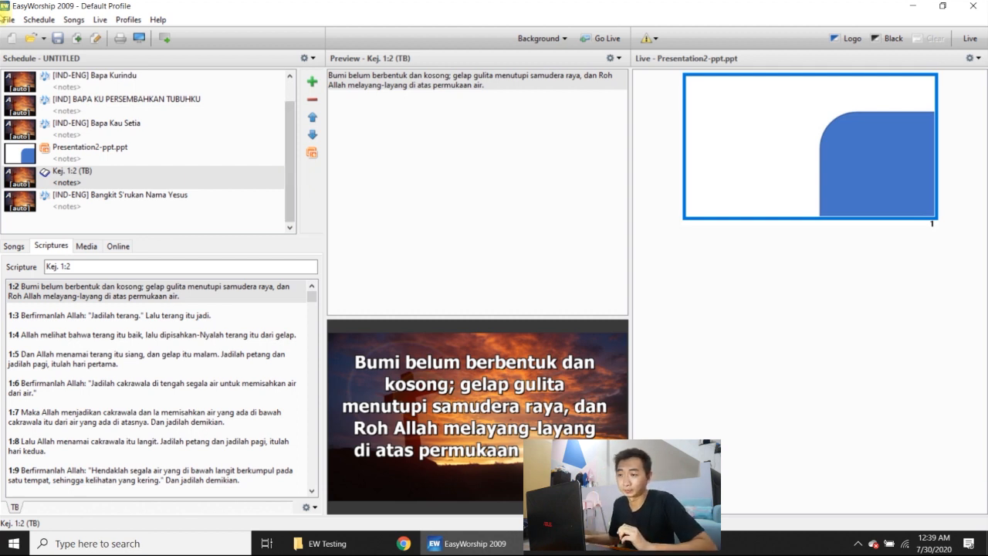
Select the first scheduled song "Allah Ditingikan Dengan Sorak-Sorai" and send its opening slide live
{"action": "left_click_drag", "start_coordinate": [282, 106], "coordinate": [229, 82]}
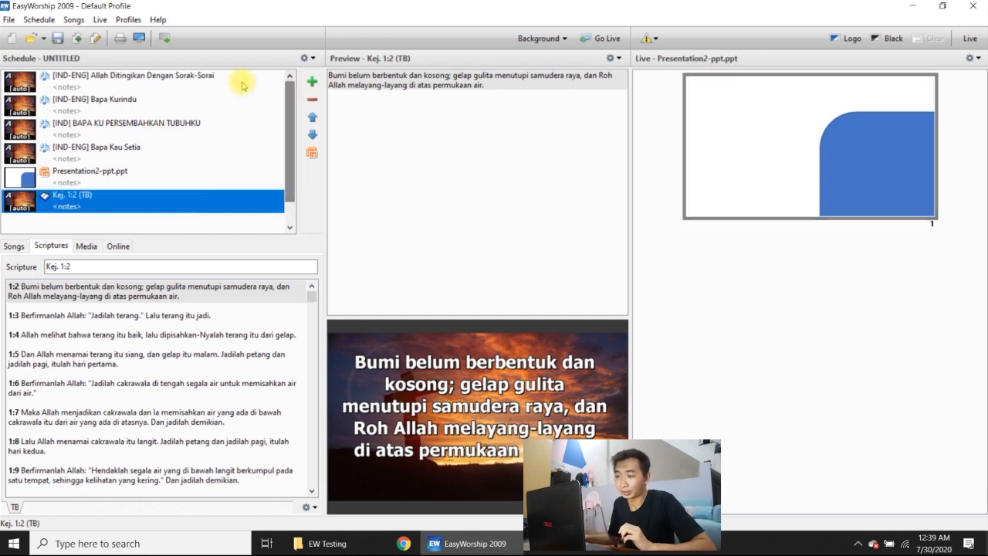
{"action": "left_click", "coordinate": [229, 81]}
{"action": "left_click", "coordinate": [237, 81]}
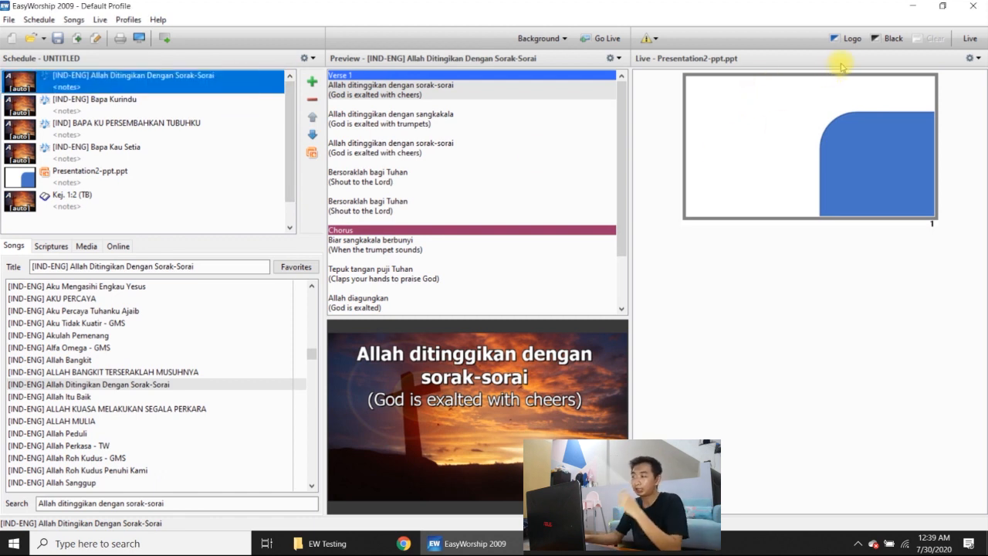
{"action": "double_click", "coordinate": [447, 87]}
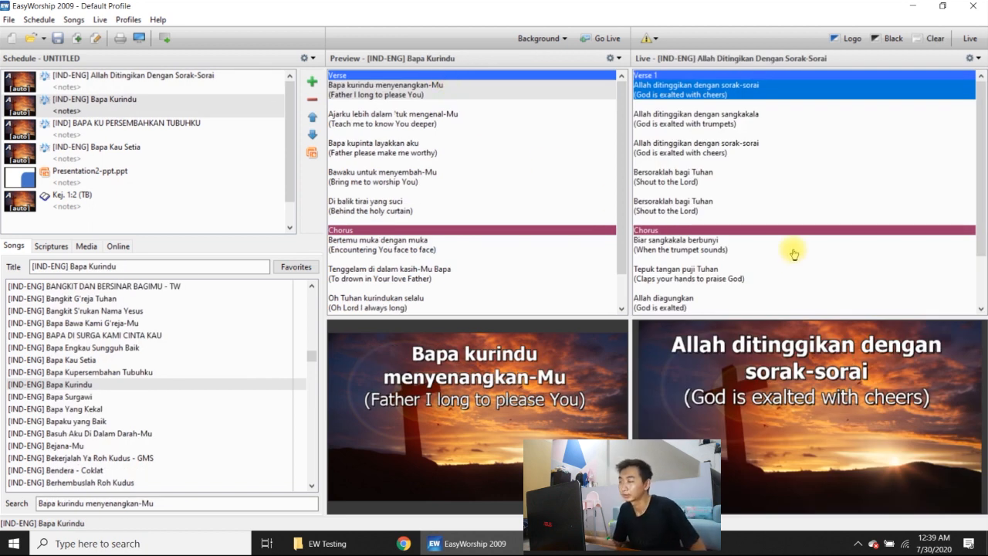
{"action": "left_click", "coordinate": [646, 38]}
{"action": "left_click", "coordinate": [689, 35]}
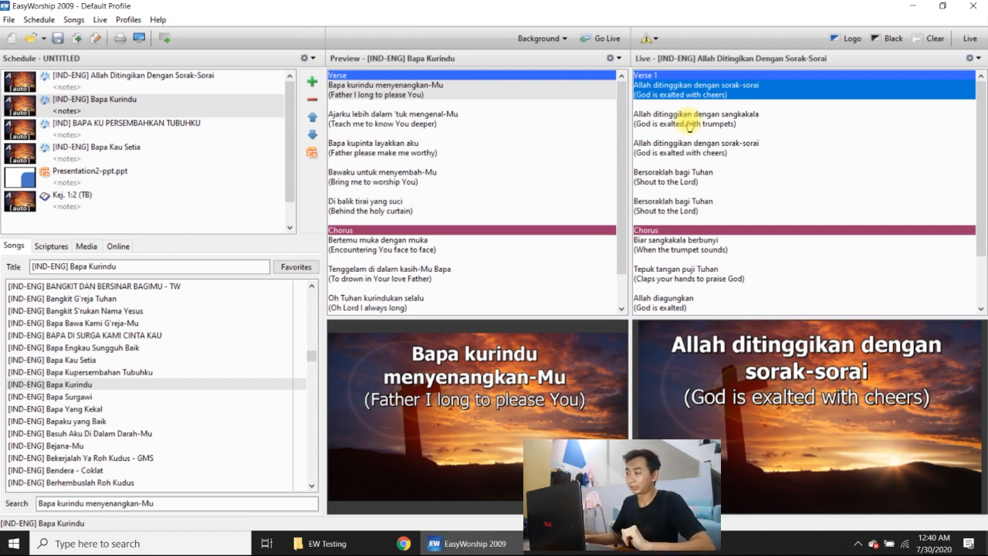
Advance the live song slide by slide to its last slide, "Allah diagungkan tinggi"
{"action": "key", "text": "Down"}
{"action": "key", "text": "Down"}
{"action": "key", "text": "Down"}
{"action": "key", "text": "Down"}
{"action": "key", "text": "Down"}
{"action": "key", "text": "Down"}
{"action": "key", "text": "Down"}
{"action": "key", "text": "Down"}
{"action": "key", "text": "Down"}
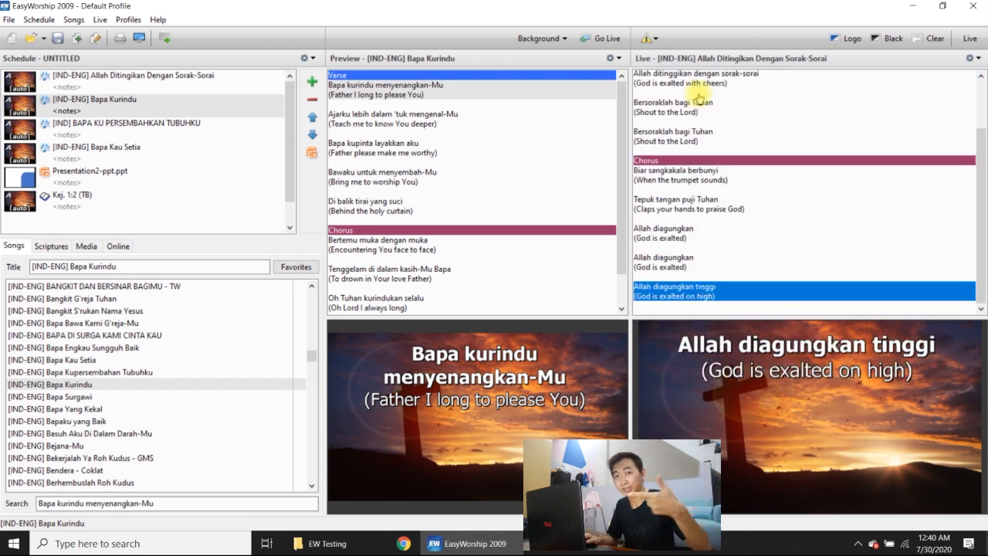
Move the live song back through its slides to the third verse slide, "Allah ditinggikan dengan sorak-sorai"
{"action": "key", "text": "Up"}
{"action": "key", "text": "Up"}
{"action": "key", "text": "Up"}
{"action": "key", "text": "Up"}
{"action": "key", "text": "Up"}
{"action": "key", "text": "Up"}
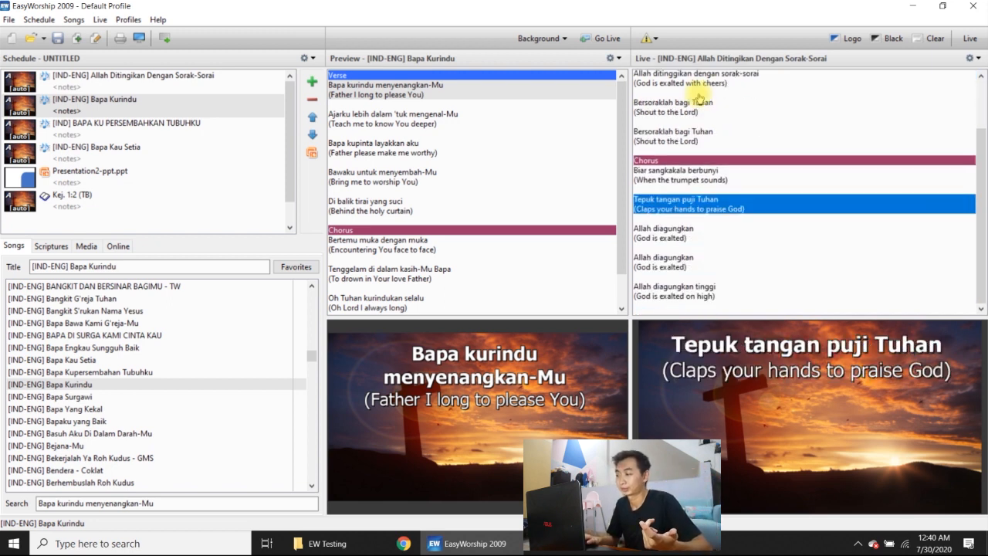
{"action": "key", "text": "Up"}
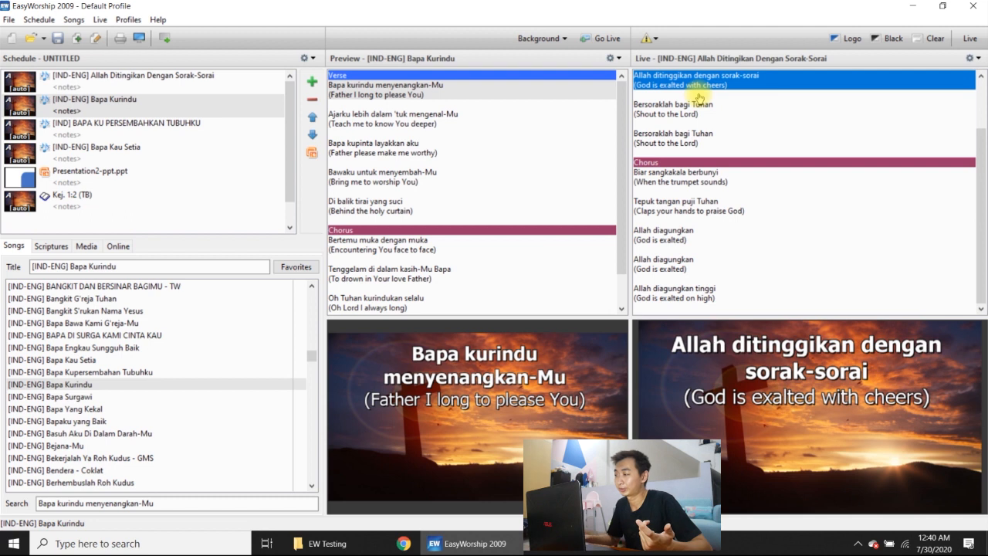
Switch the live song's slide list to Summary View
{"action": "left_click", "coordinate": [969, 58]}
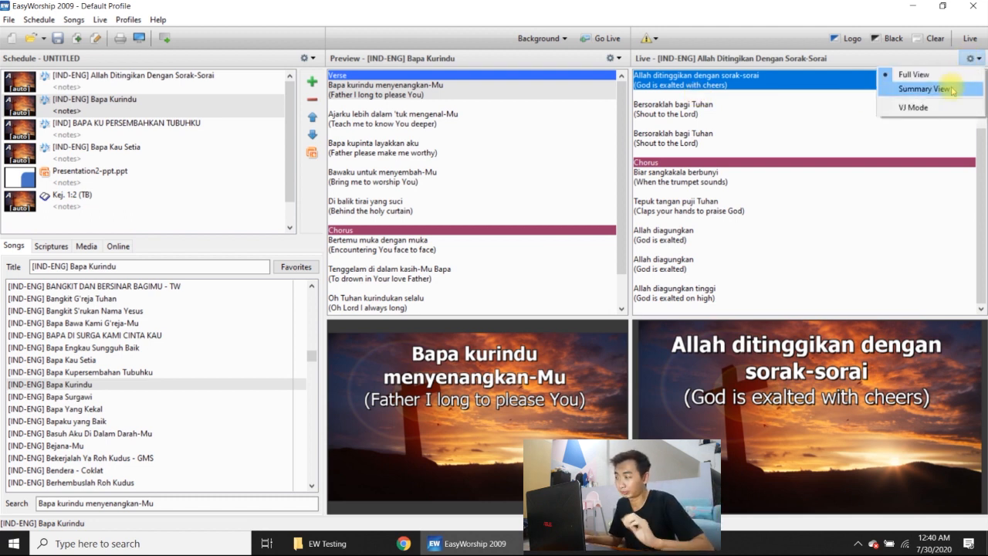
{"action": "left_click", "coordinate": [952, 89]}
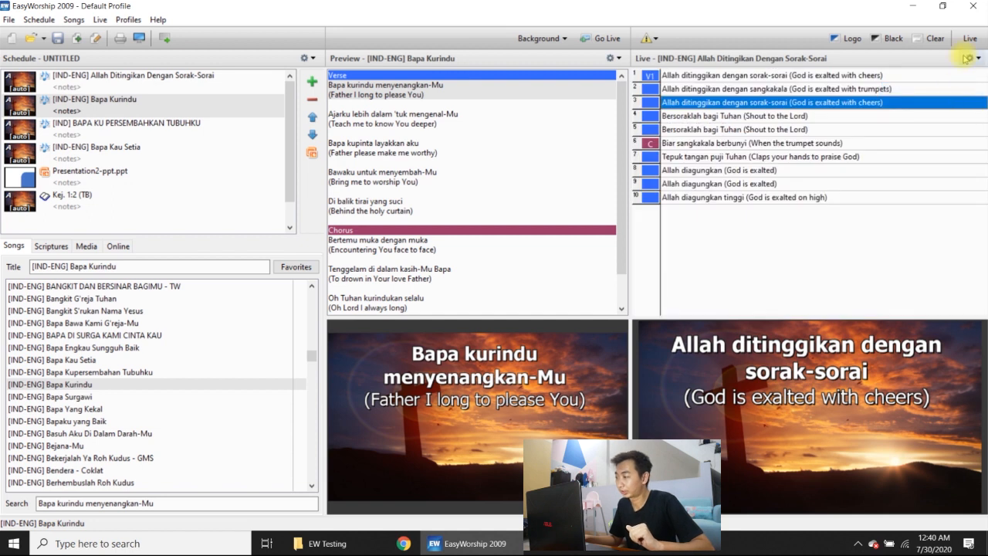
Switch the live song's slide list to Full View and back to Summary View
{"action": "left_click", "coordinate": [966, 58]}
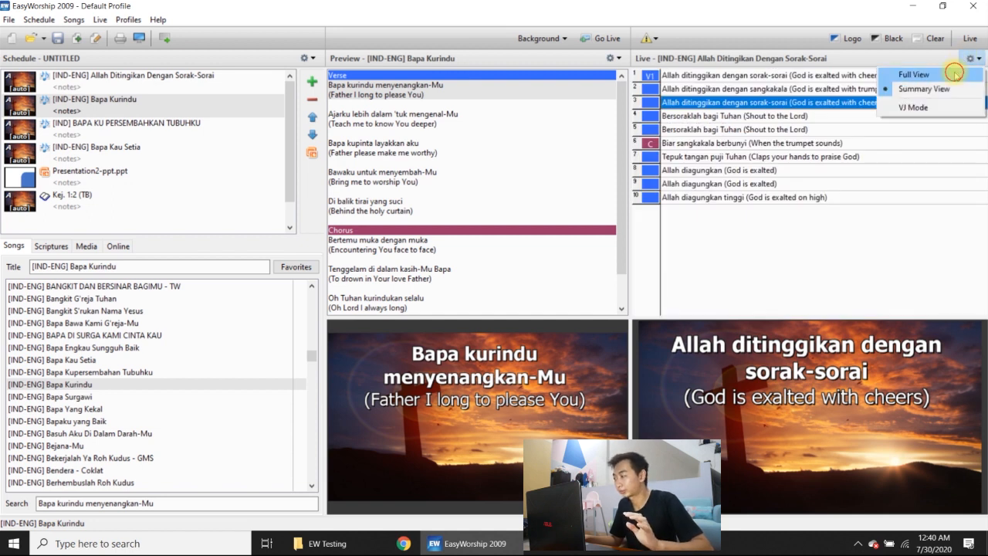
{"action": "left_click", "coordinate": [952, 74]}
{"action": "left_click", "coordinate": [968, 58]}
{"action": "left_click", "coordinate": [952, 90]}
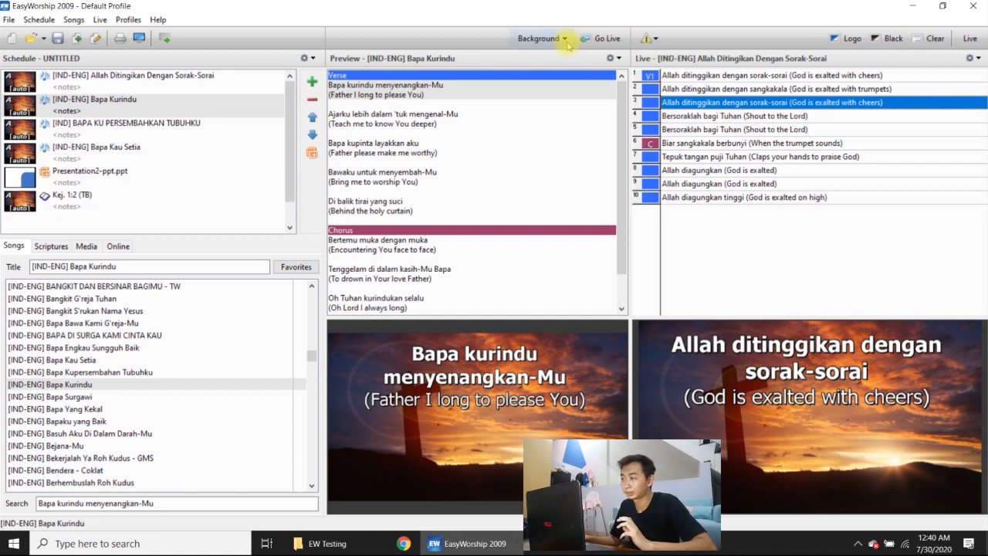
Show and hide the logo on the live output, and set the black background as the logo
{"action": "left_click", "coordinate": [851, 38]}
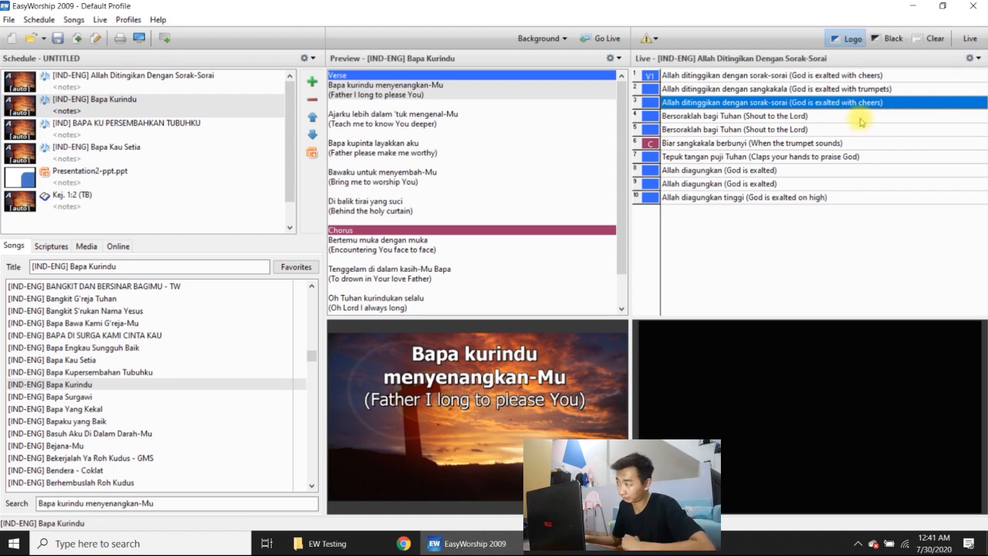
{"action": "left_click", "coordinate": [850, 38]}
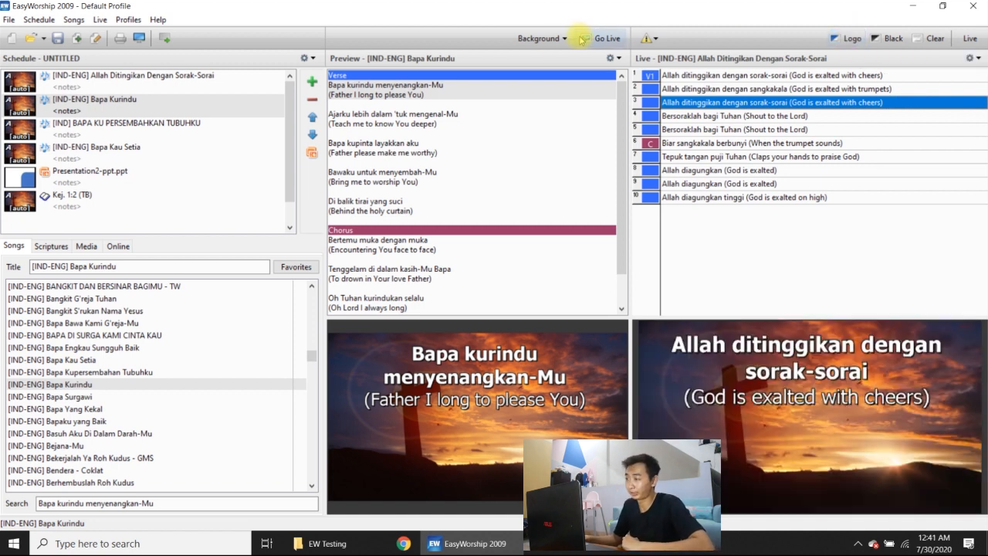
{"action": "left_click", "coordinate": [543, 38]}
{"action": "right_click", "coordinate": [549, 66]}
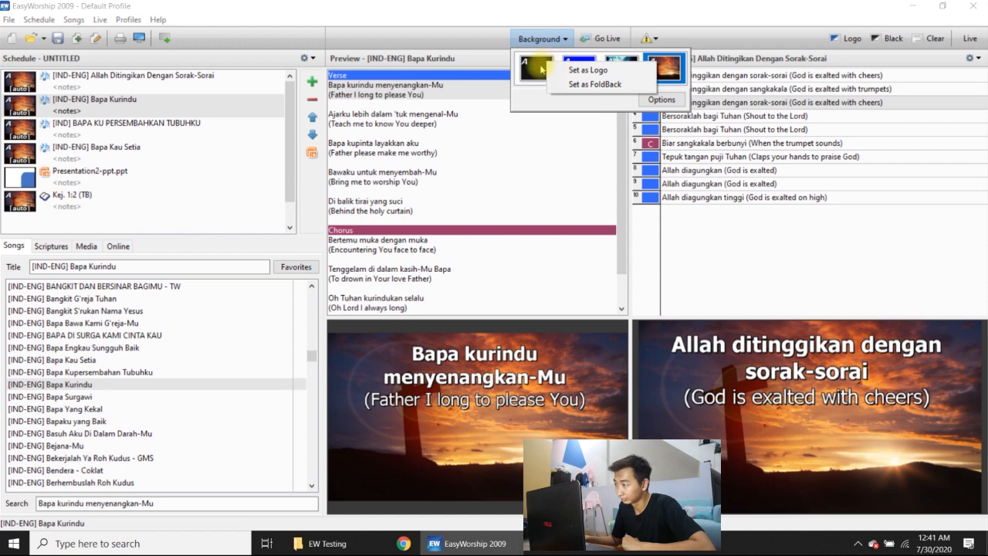
{"action": "left_click", "coordinate": [577, 72]}
{"action": "right_click", "coordinate": [540, 68]}
{"action": "left_click", "coordinate": [579, 75]}
Make the "In God's presence" landscape both the logo and the default background, and show the logo live
{"action": "right_click", "coordinate": [621, 75]}
{"action": "left_click", "coordinate": [632, 79]}
{"action": "left_click", "coordinate": [630, 76]}
{"action": "left_click", "coordinate": [567, 42]}
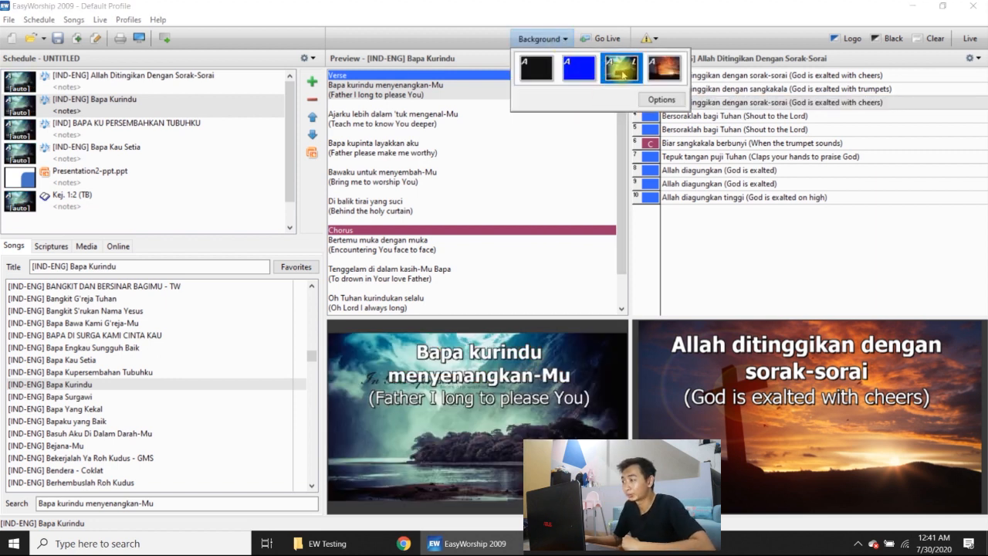
{"action": "left_click", "coordinate": [838, 44]}
{"action": "left_click", "coordinate": [838, 45]}
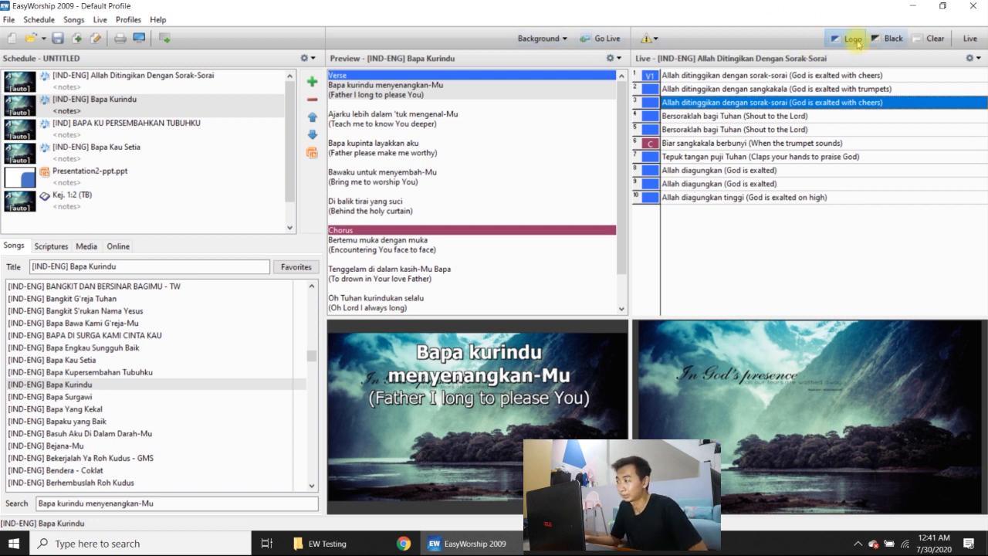
Switch the default background to plain blue and back to the "In God's presence" landscape
{"action": "left_click", "coordinate": [552, 45]}
{"action": "right_click", "coordinate": [547, 70]}
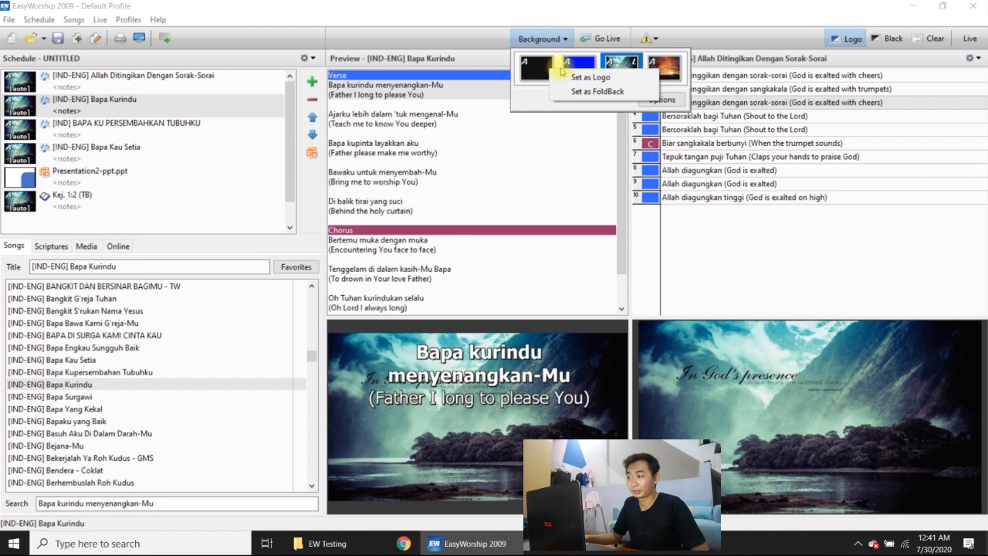
{"action": "left_click", "coordinate": [577, 63]}
{"action": "left_click", "coordinate": [551, 39]}
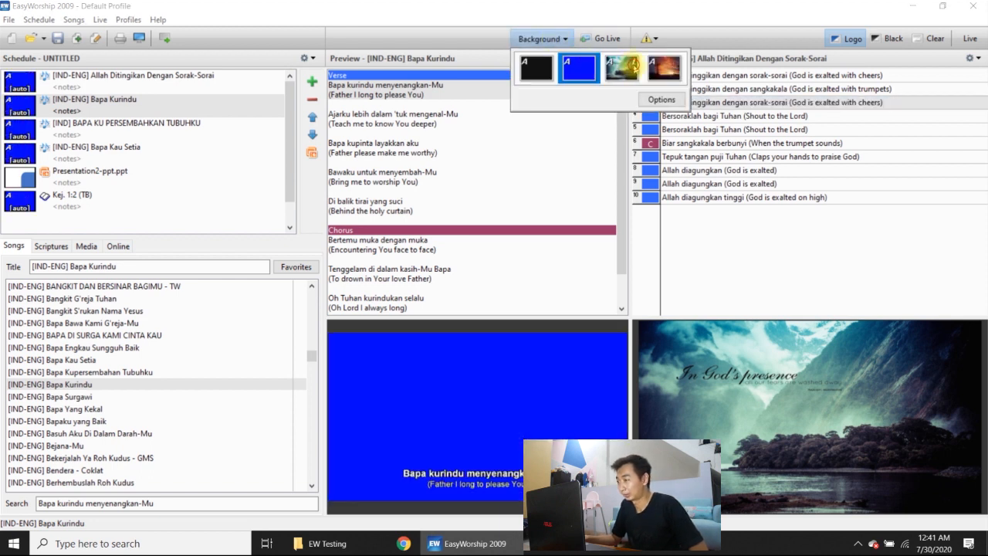
{"action": "left_click", "coordinate": [626, 68]}
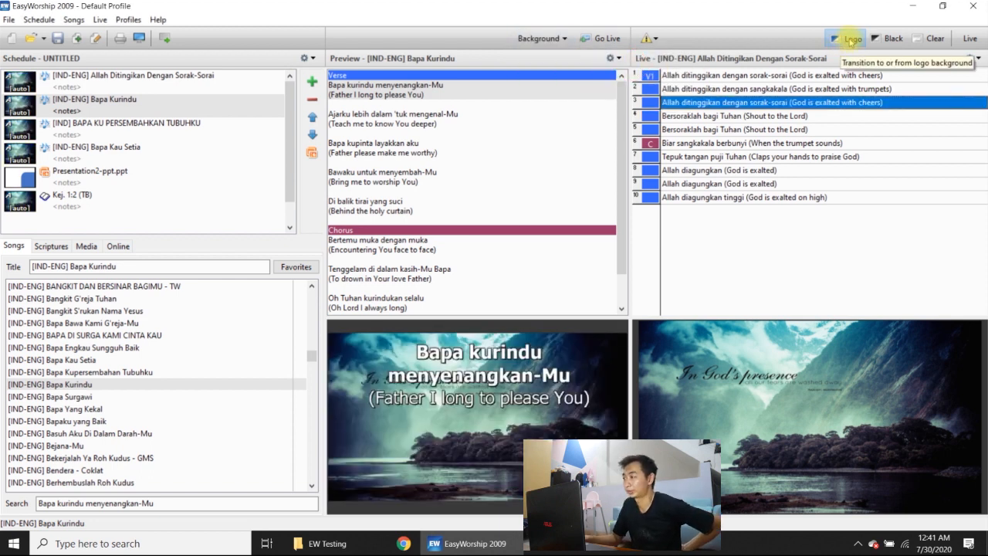
Turn off the live logo, and black out the live screen and restore it
{"action": "left_click", "coordinate": [851, 38]}
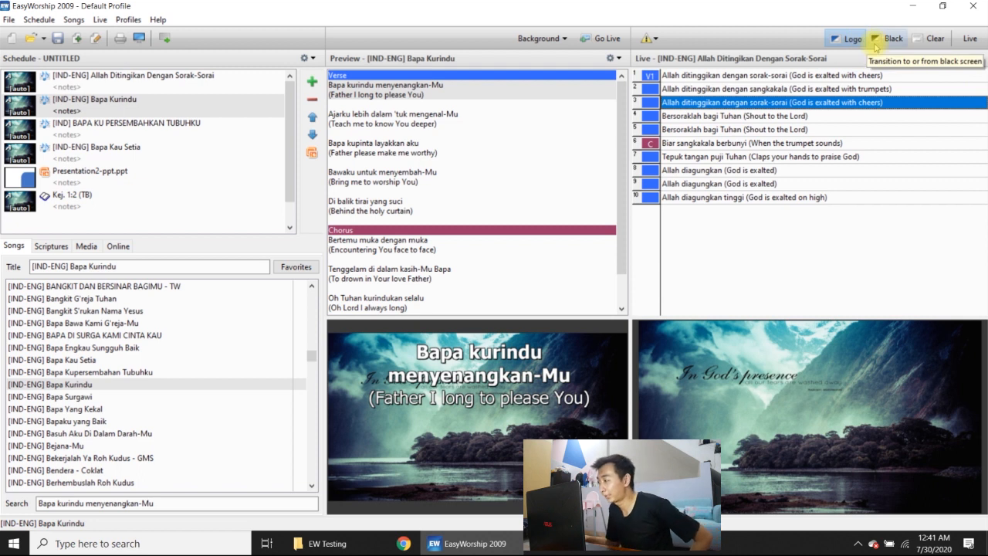
{"action": "left_click", "coordinate": [853, 41]}
{"action": "left_click", "coordinate": [888, 43]}
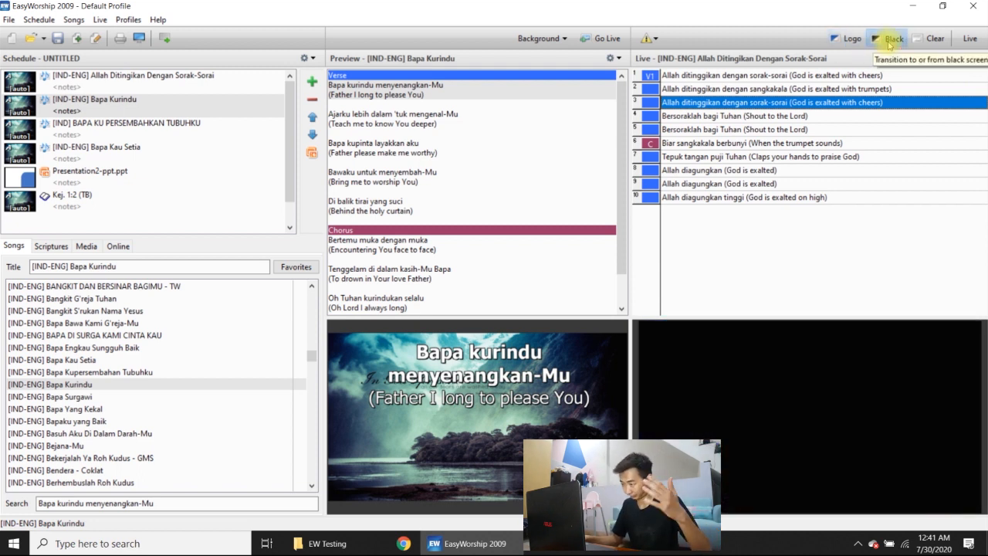
{"action": "left_click", "coordinate": [889, 44]}
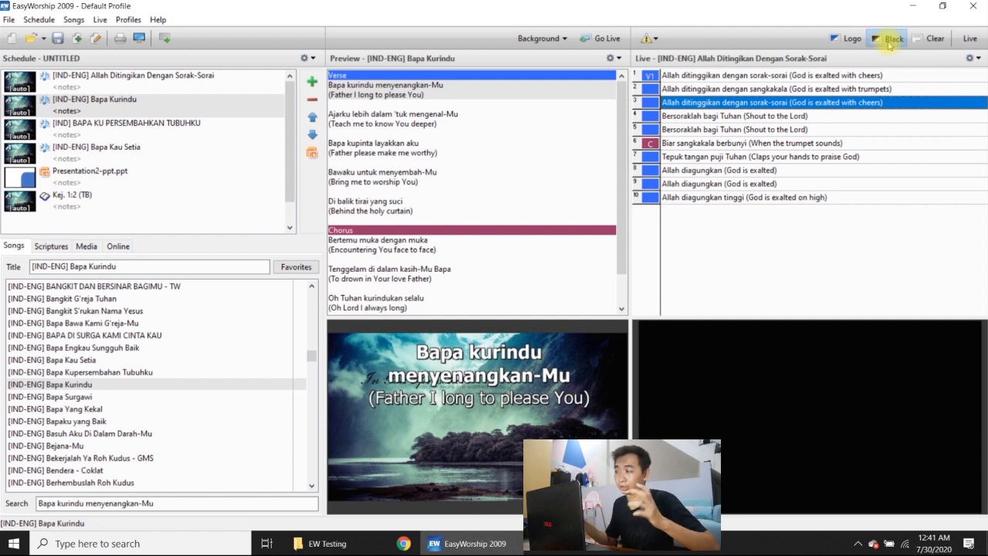
{"action": "left_click", "coordinate": [889, 42]}
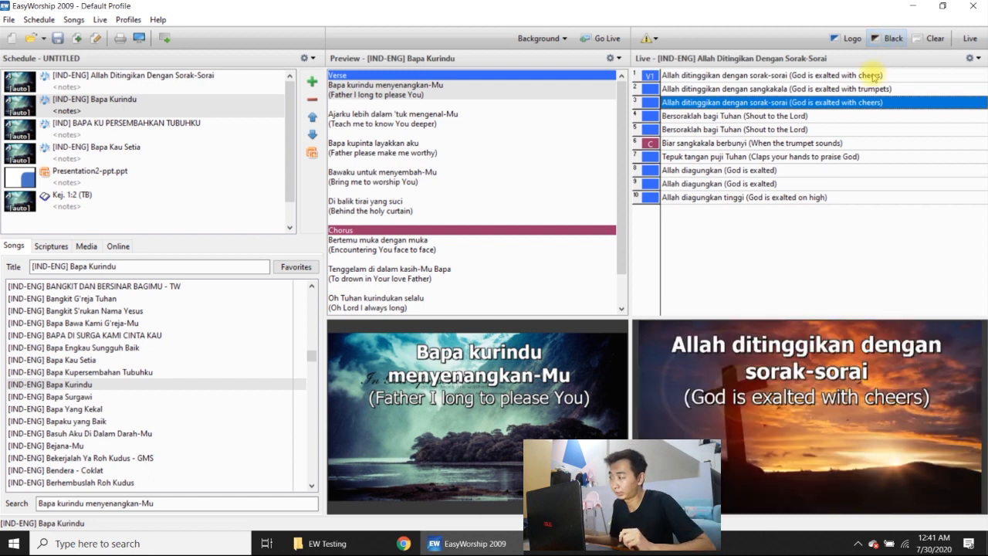
Clear the song text from the live background and restore it several times
{"action": "left_click", "coordinate": [928, 40]}
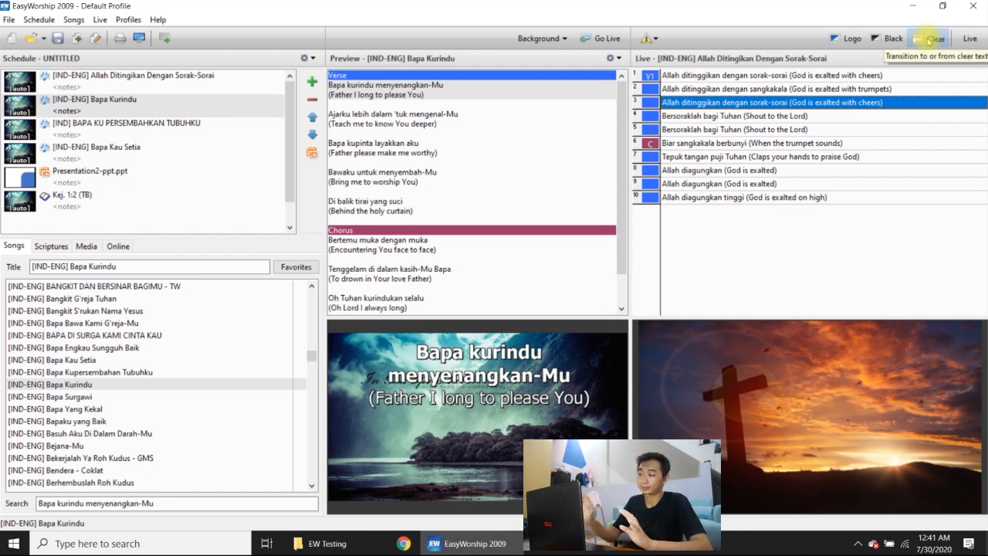
{"action": "left_click", "coordinate": [928, 40]}
{"action": "left_click", "coordinate": [929, 40]}
{"action": "left_click", "coordinate": [928, 41]}
{"action": "left_click", "coordinate": [929, 40]}
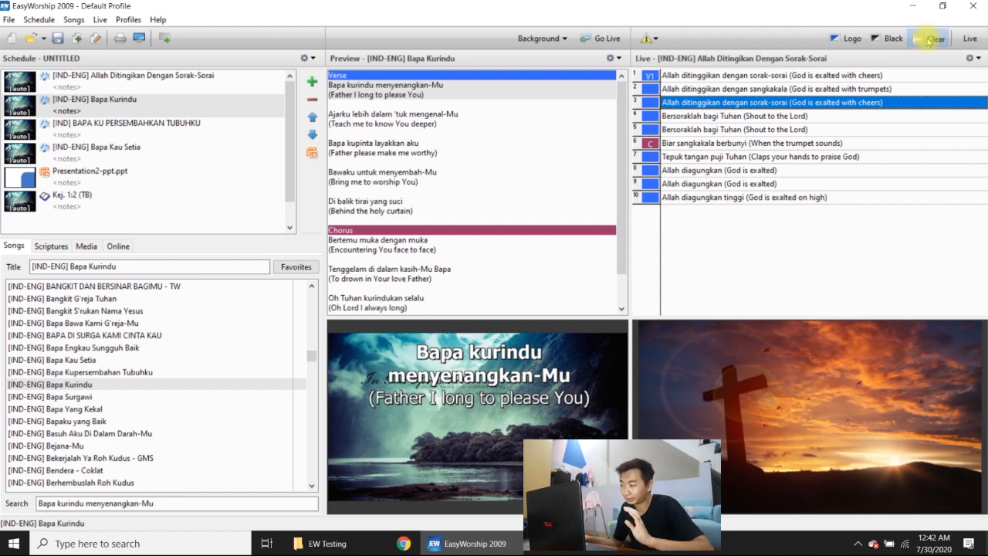
{"action": "left_click", "coordinate": [928, 40]}
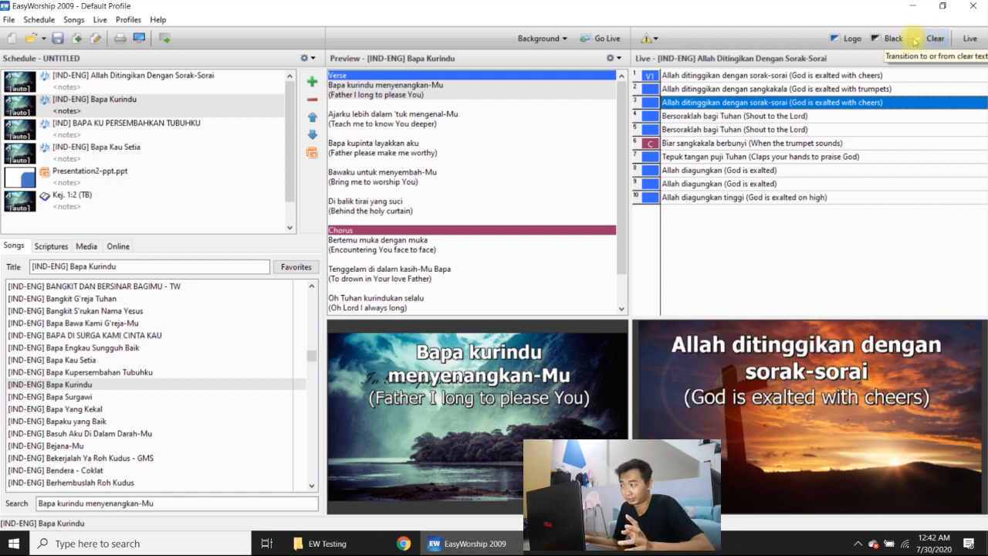
Turn the live black screen on and off, and do the same with the logo screen
{"action": "left_click", "coordinate": [901, 39]}
{"action": "left_click", "coordinate": [902, 40]}
{"action": "left_click", "coordinate": [845, 40]}
{"action": "left_click", "coordinate": [846, 43]}
Clear the song text from the live slide and turn on the full-screen live output
{"action": "left_click", "coordinate": [929, 42]}
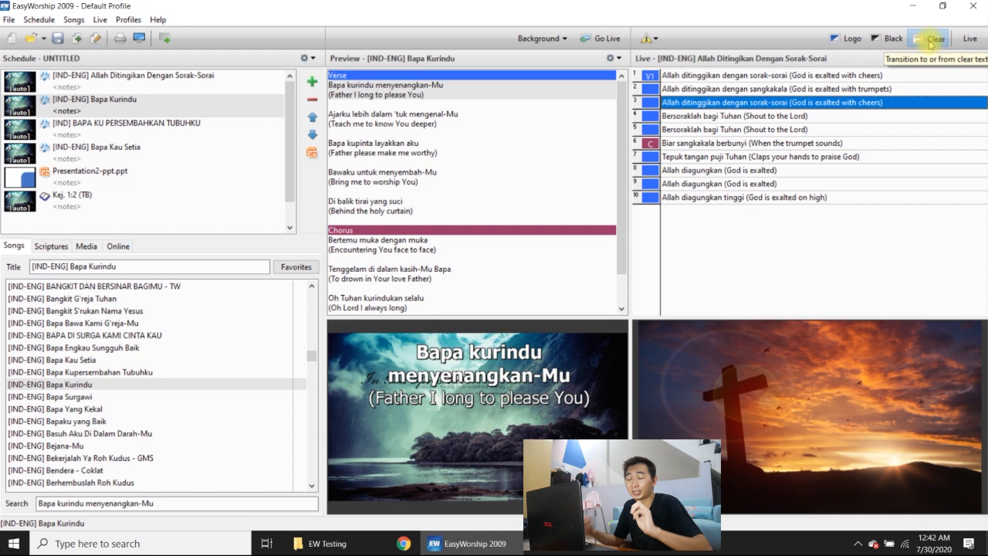
{"action": "left_click", "coordinate": [970, 40]}
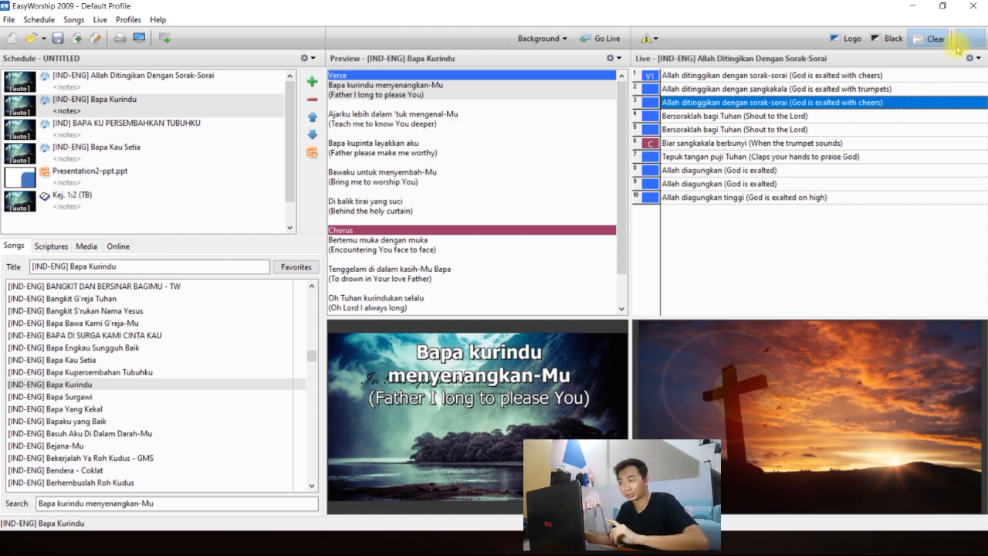
Restore the program window to its smaller size and move it aside to uncover the cross on the live output
{"action": "left_click", "coordinate": [942, 6]}
{"action": "left_click_drag", "start_coordinate": [302, 12], "coordinate": [563, 190]}
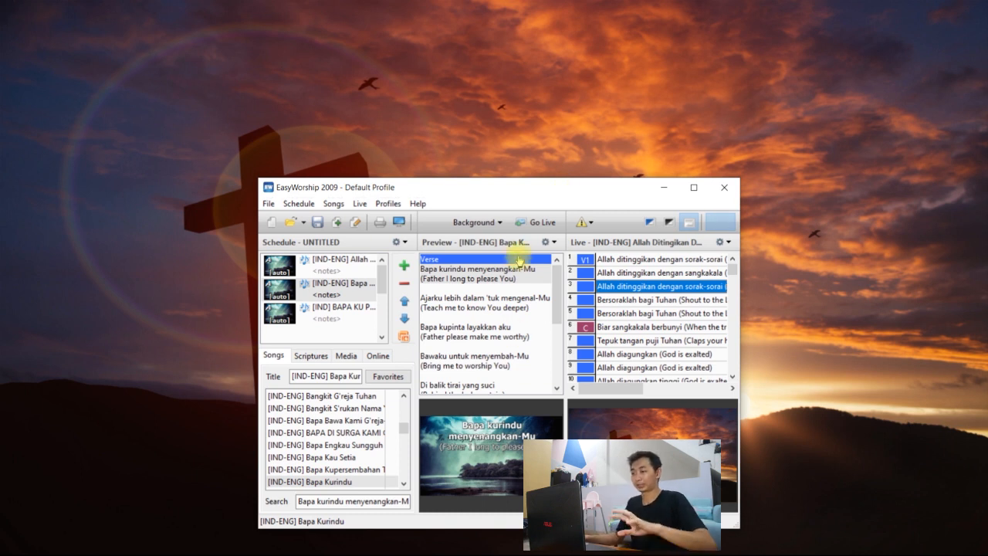
{"action": "left_click_drag", "start_coordinate": [497, 188], "coordinate": [674, 189]}
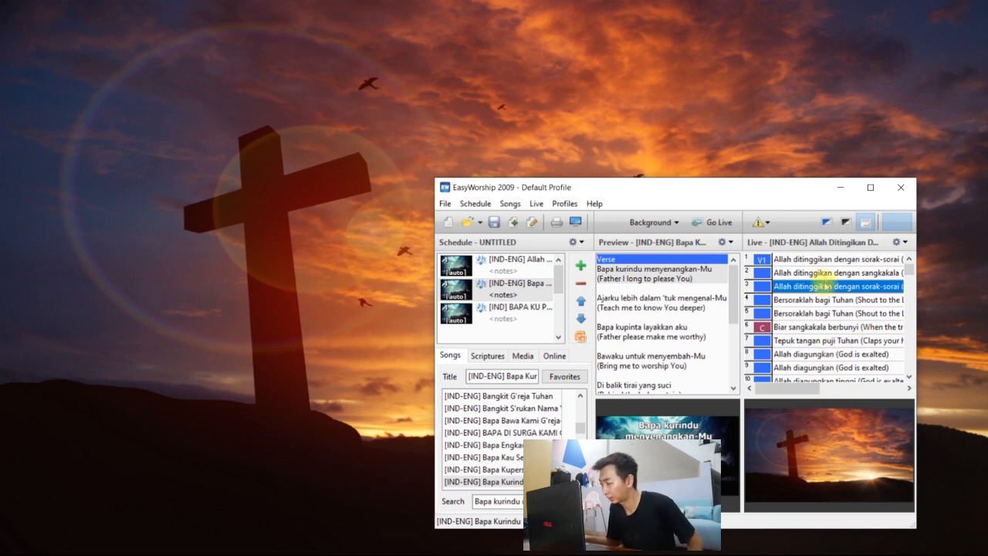
Restore the live song text and show the second slide, "Allah ditinggikan dengan sangkakala"
{"action": "left_click", "coordinate": [864, 223]}
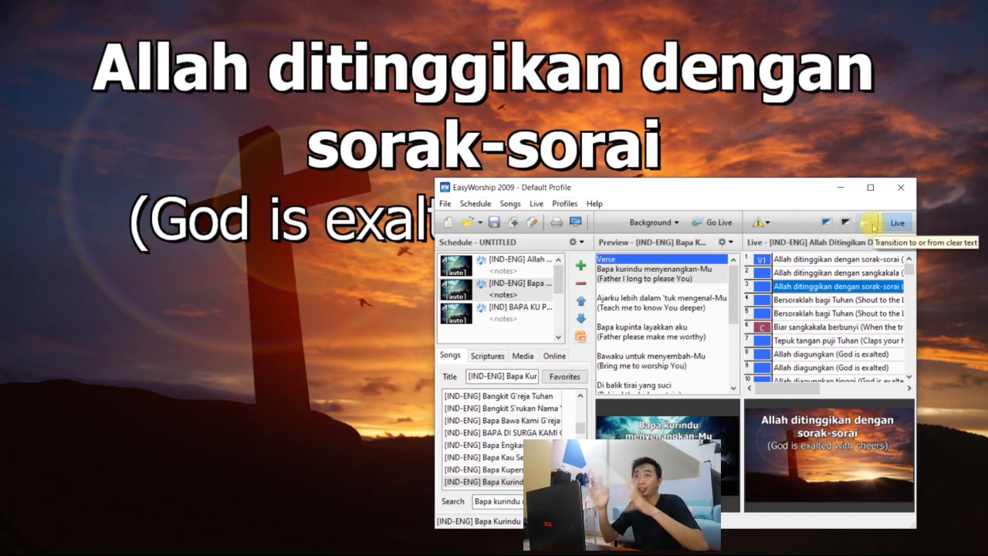
{"action": "left_click", "coordinate": [838, 263]}
{"action": "left_click", "coordinate": [833, 274]}
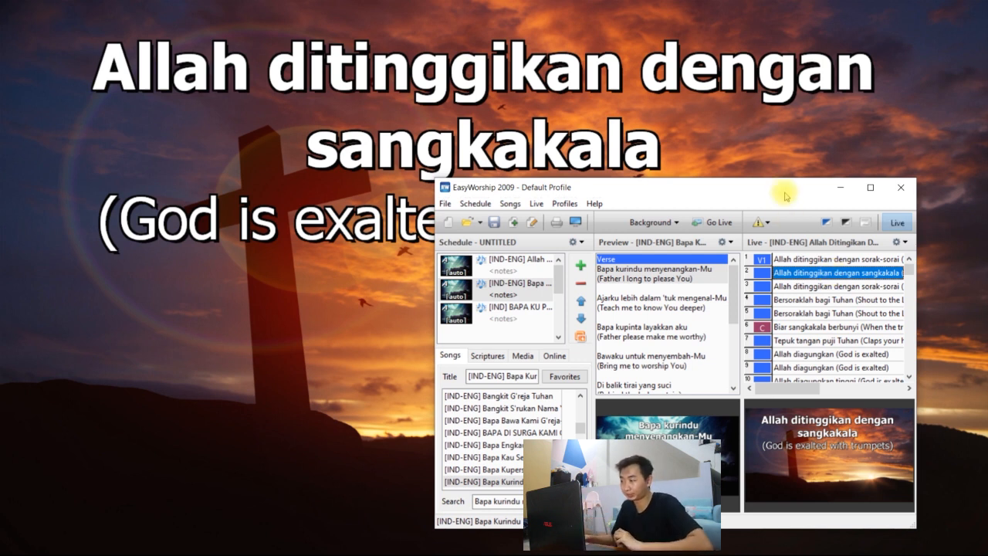
Reduce the program window's height and step the live song to the first "Bersoraklah bagi Tuhan" slide
{"action": "left_click_drag", "start_coordinate": [783, 183], "coordinate": [783, 239]}
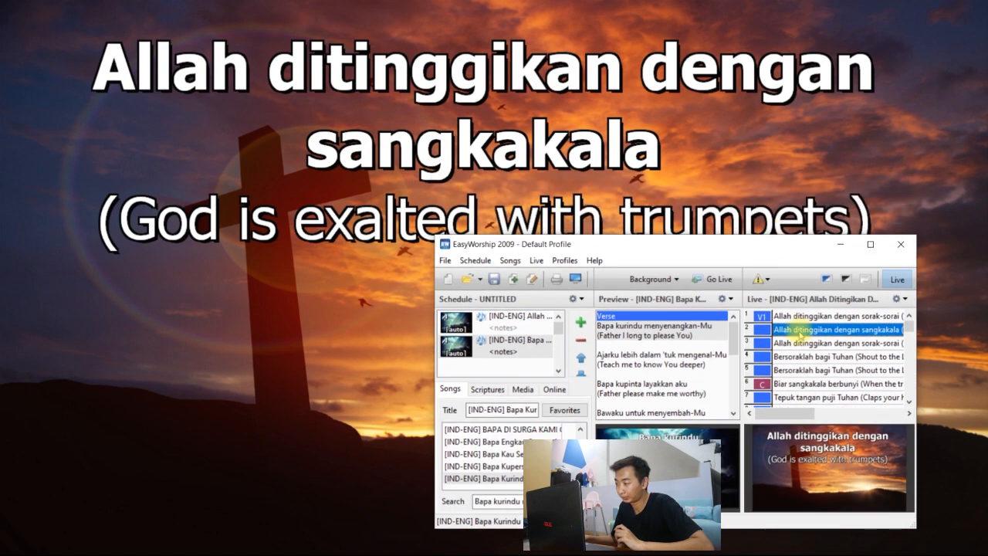
{"action": "left_click", "coordinate": [803, 342]}
{"action": "key", "text": "Down"}
{"action": "key", "text": "Down"}
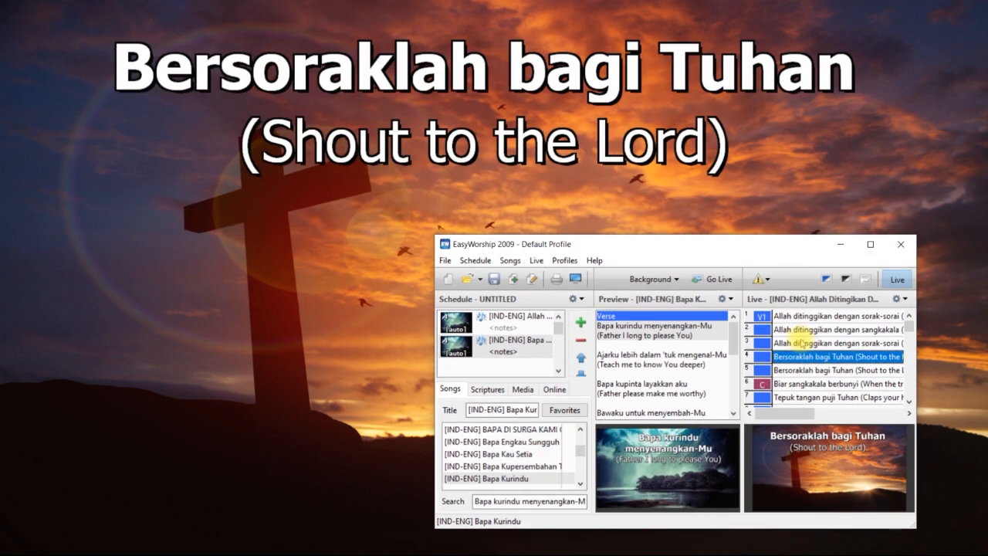
{"action": "key", "text": "Down"}
{"action": "key", "text": "Up"}
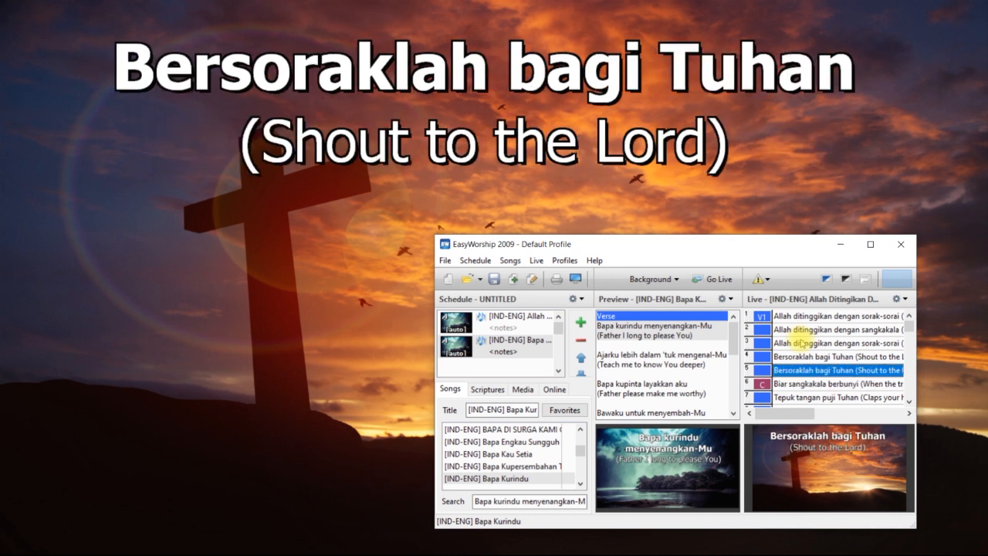
{"action": "key", "text": "Up"}
Advance the live song to its ninth slide, the second "Allah diagungkan"
{"action": "key", "text": "Down"}
{"action": "key", "text": "Down"}
{"action": "key", "text": "Down"}
{"action": "key", "text": "Down"}
{"action": "key", "text": "Down"}
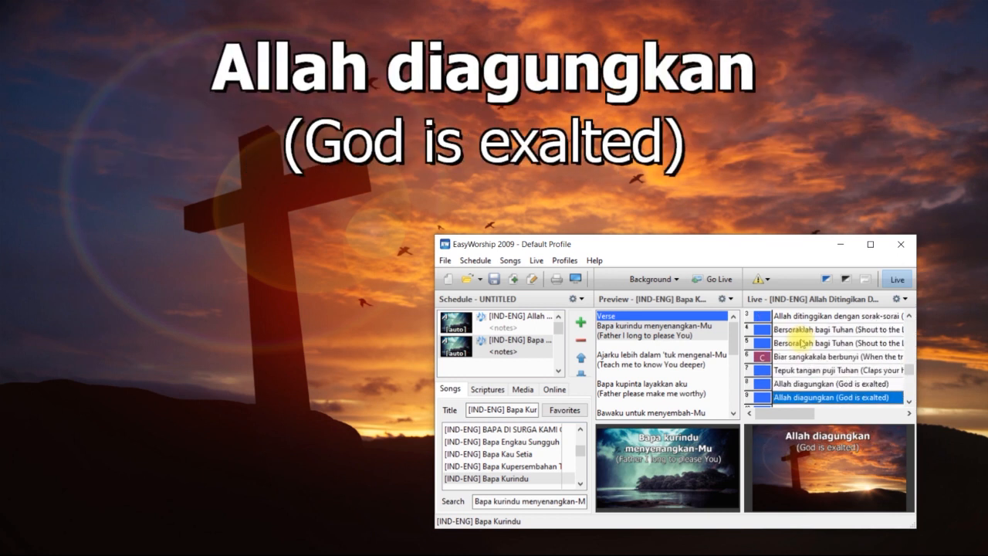
Step the live song back to the fourth slide, "Bersoraklah bagi Tuhan", and forward to "Tepuk tangan puji Tuhan"
{"action": "key", "text": "Up"}
{"action": "key", "text": "Up"}
{"action": "key", "text": "Up"}
{"action": "key", "text": "Up"}
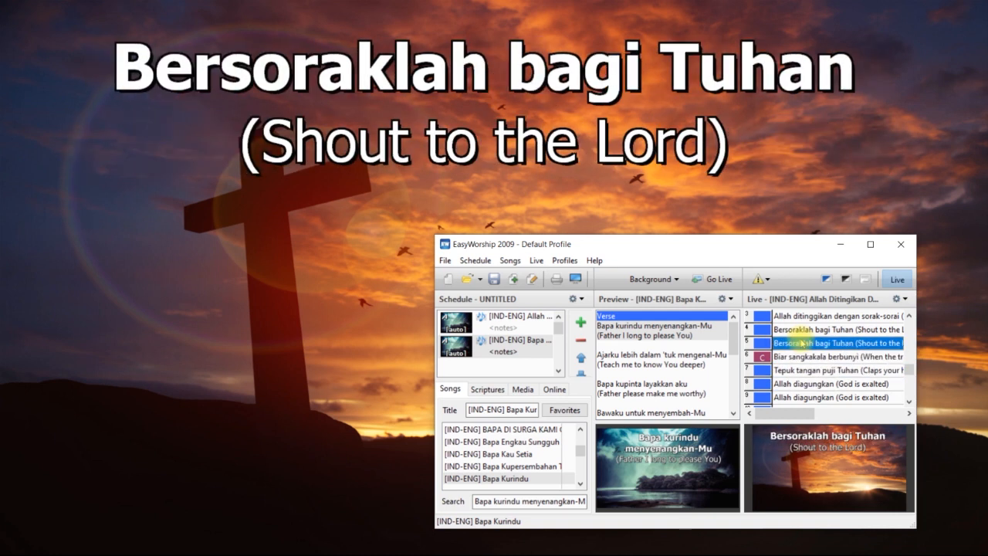
{"action": "key", "text": "Up"}
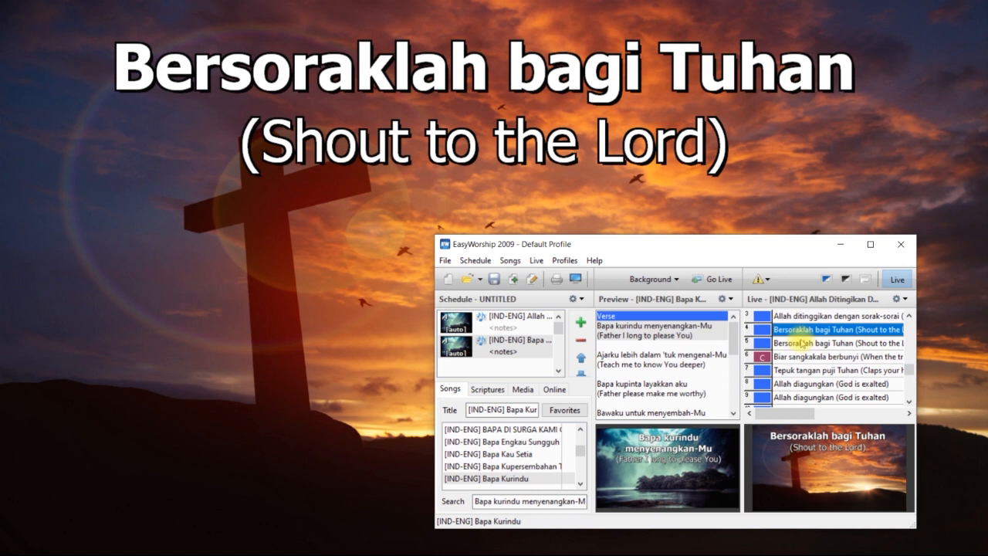
{"action": "key", "text": "Down"}
{"action": "key", "text": "Down"}
{"action": "key", "text": "Down"}
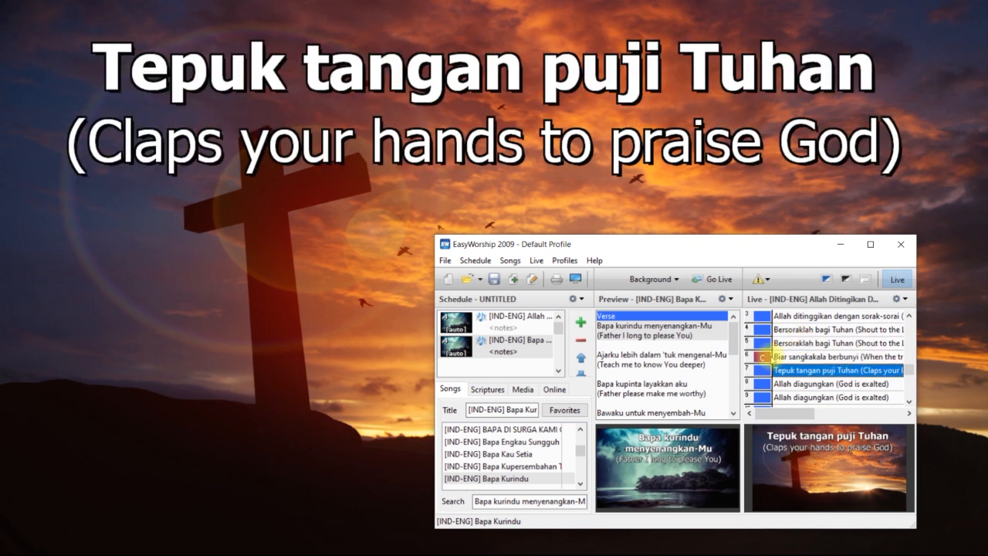
Send the previewed song "Bapa Kurindu" live and advance it to the slide "Bawaku untuk menyembah-Mu"
{"action": "left_click", "coordinate": [650, 357]}
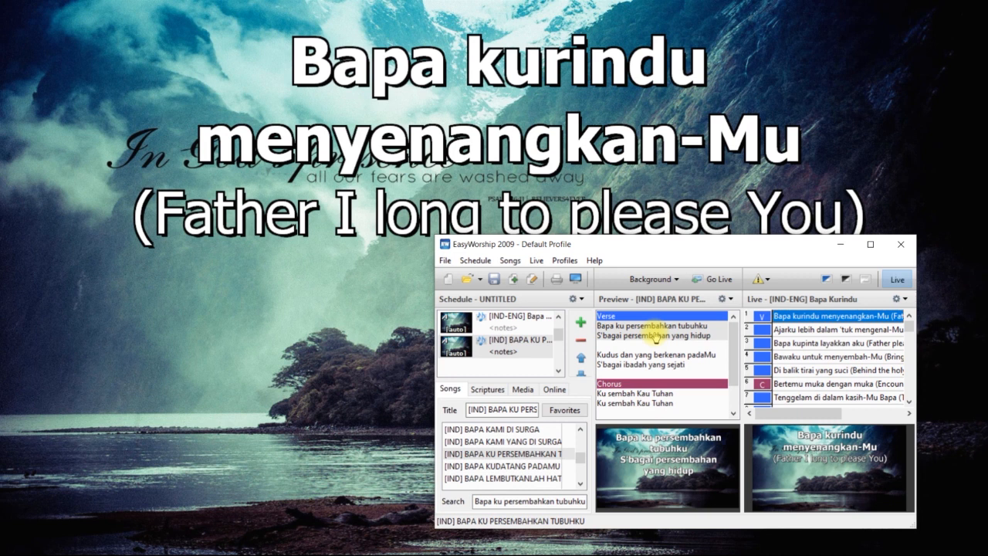
{"action": "key", "text": "Down"}
{"action": "key", "text": "Down"}
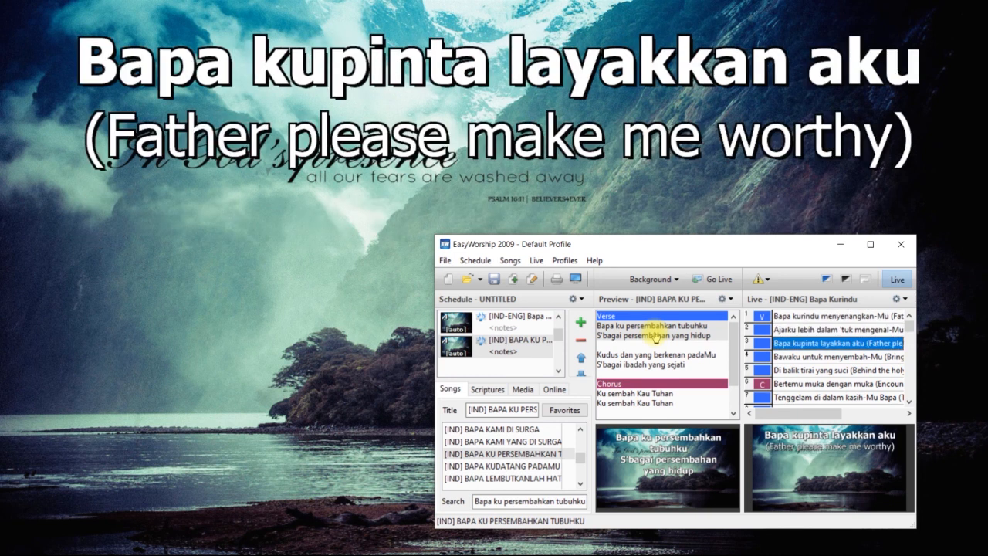
{"action": "key", "text": "Down"}
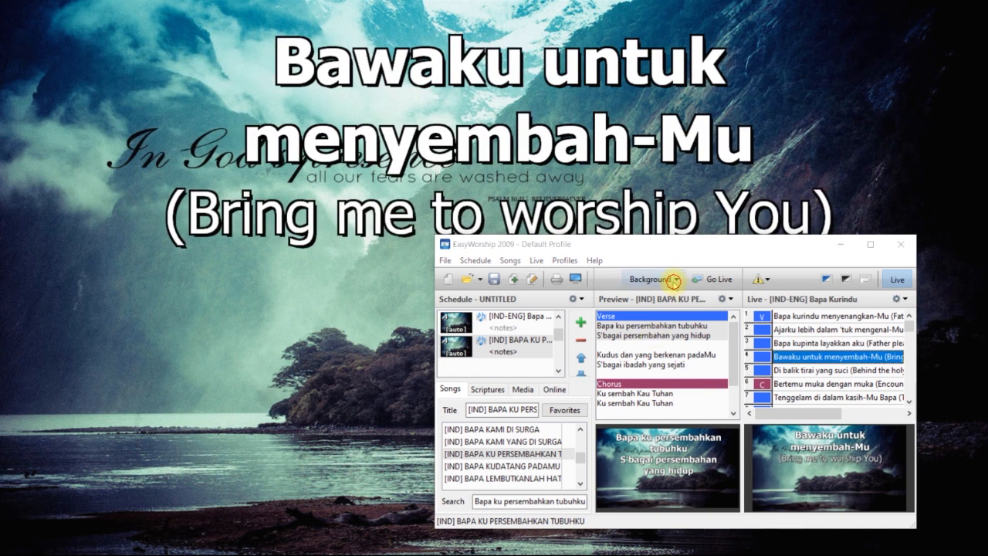
Change the default background to the sunset cross image and send the previewed song "BAPA KU PERSEMBAHKAN TUBUHKU" live
{"action": "left_click", "coordinate": [673, 281]}
{"action": "left_click", "coordinate": [761, 334]}
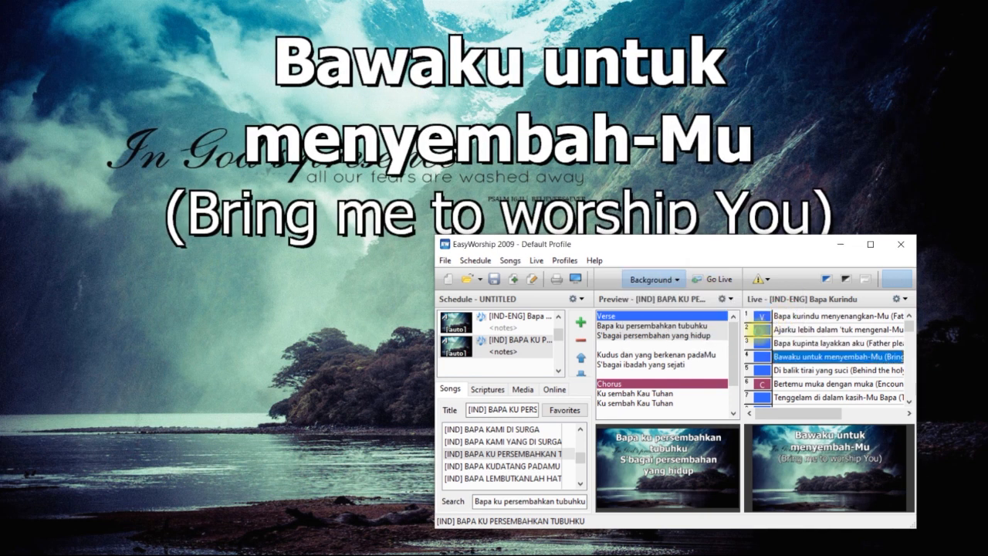
{"action": "double_click", "coordinate": [694, 333]}
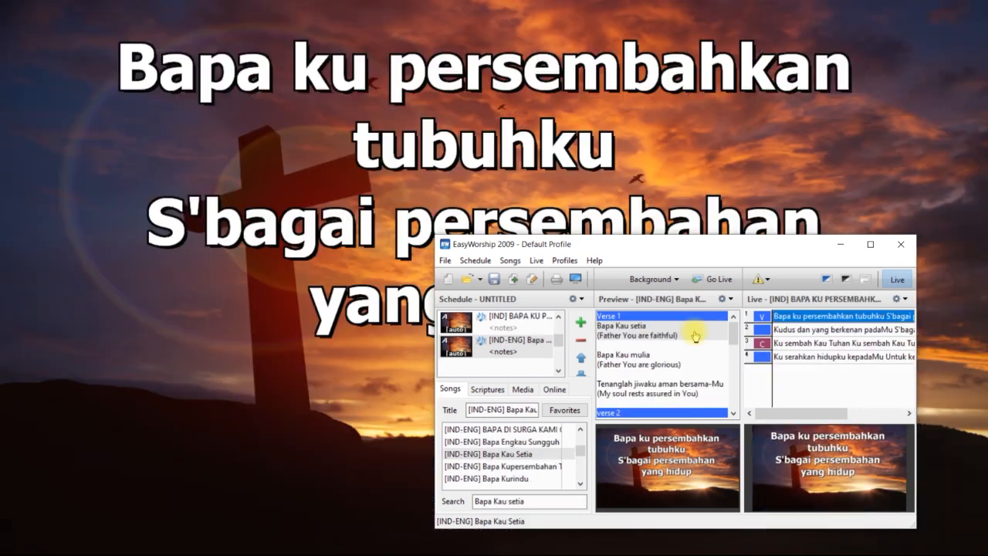
Advance the live song from its second slide to the fourth, "Ku serahkan hidupku kepadaMu"
{"action": "left_click", "coordinate": [798, 328]}
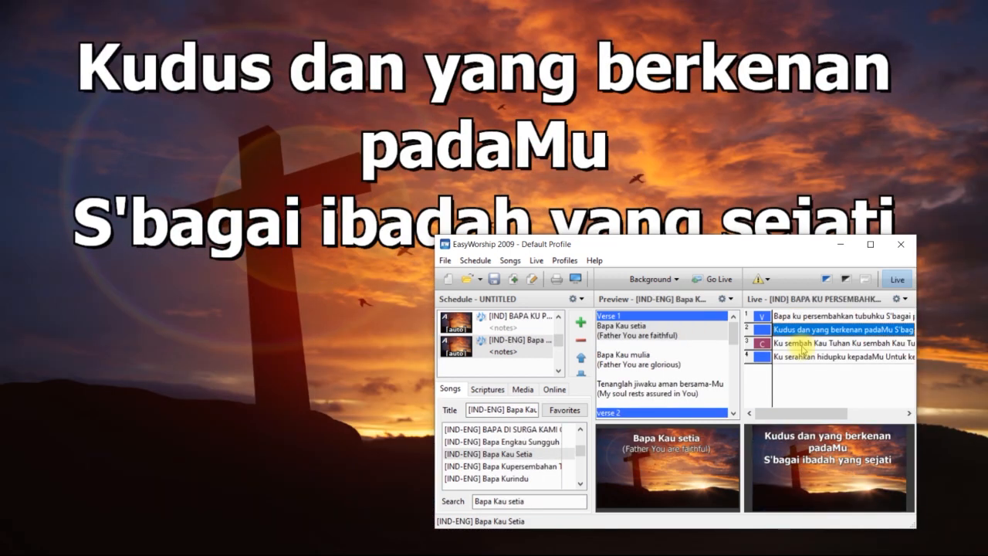
{"action": "left_click", "coordinate": [802, 348]}
{"action": "left_click", "coordinate": [803, 357]}
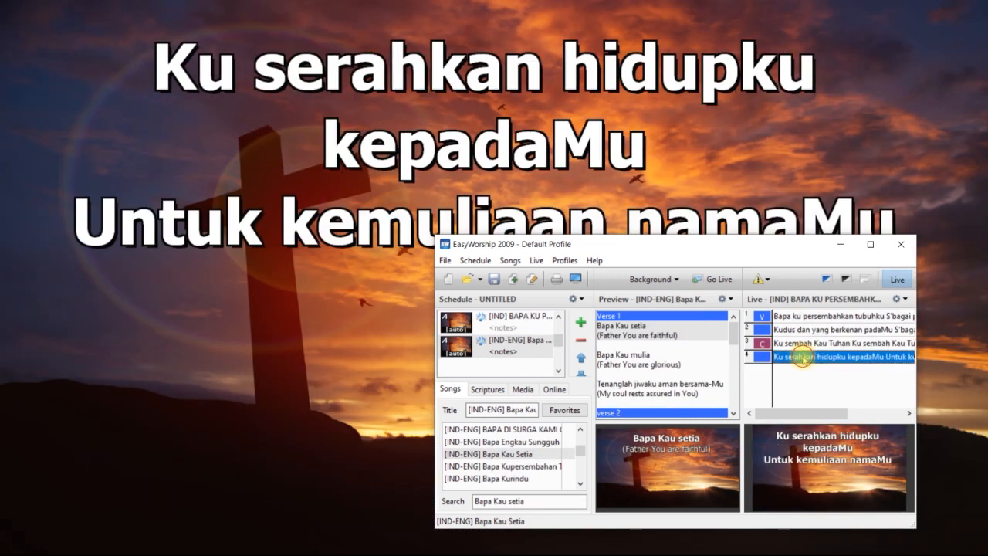
Switch the live output off, bring up the EW Testing folder window, and toggle the live output on and off again
{"action": "left_click", "coordinate": [895, 280]}
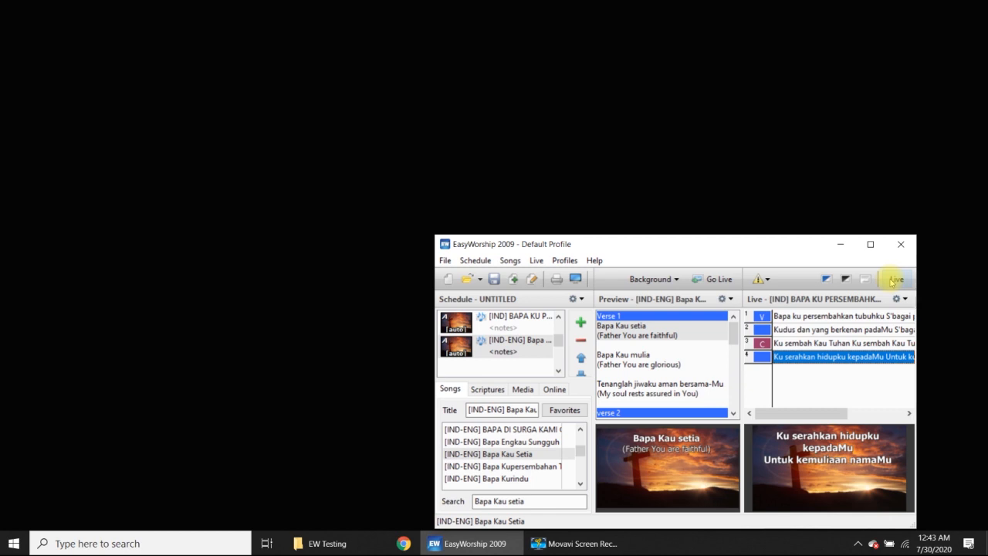
{"action": "left_click", "coordinate": [324, 540]}
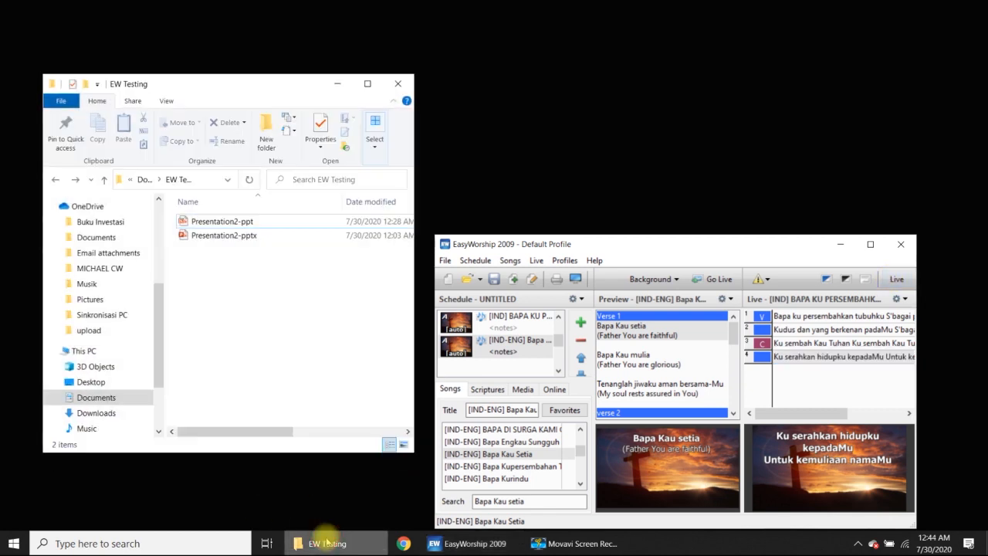
{"action": "left_click", "coordinate": [893, 280]}
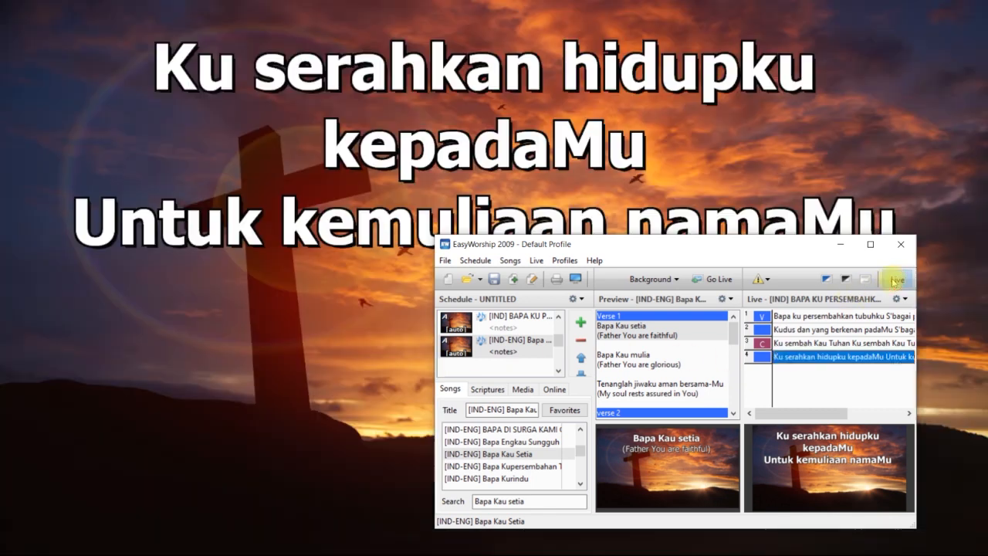
{"action": "left_click", "coordinate": [892, 281]}
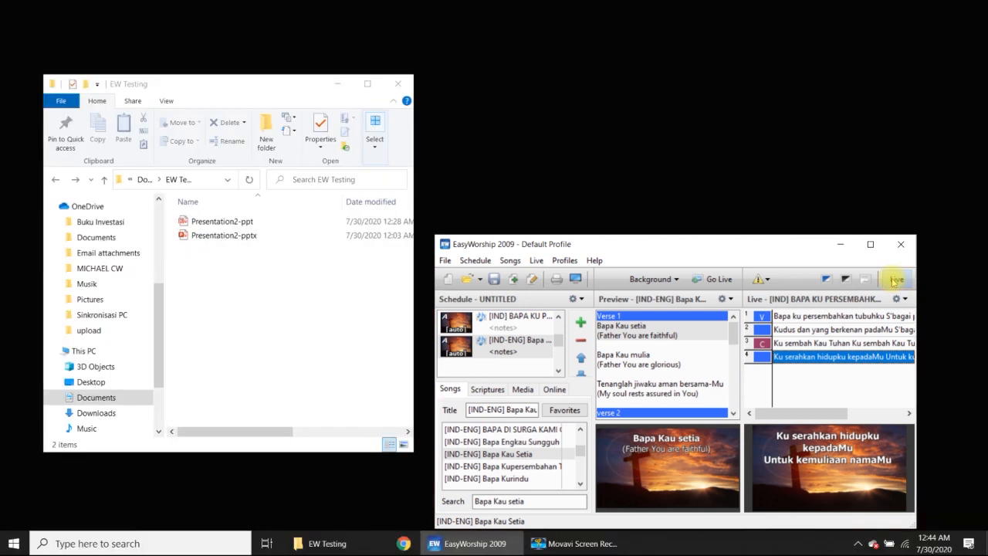
Minimize the EW Testing folder window and maximize the EasyWorship window to review the lyrics of the previewed song "Bapa Kau Setia"
{"action": "left_click", "coordinate": [339, 83]}
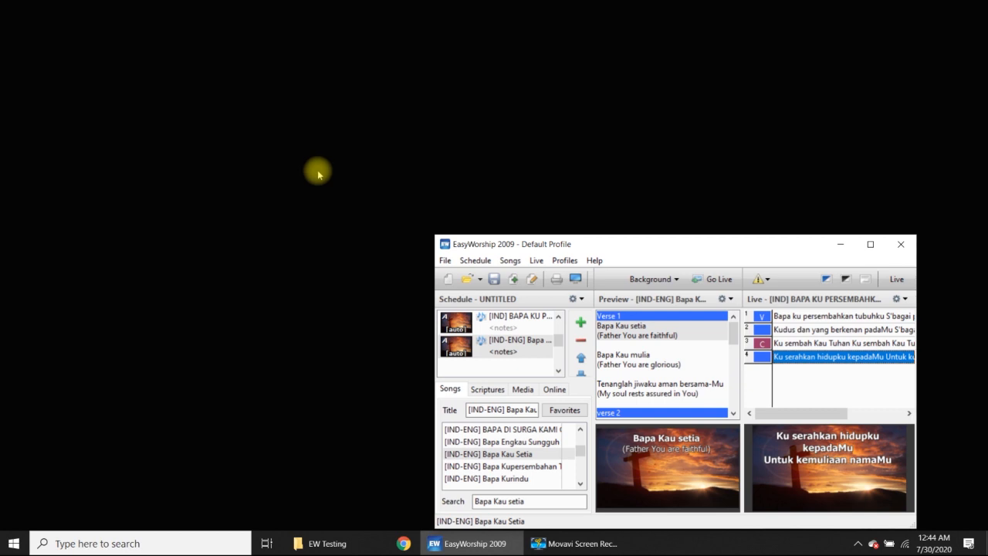
{"action": "double_click", "coordinate": [552, 246]}
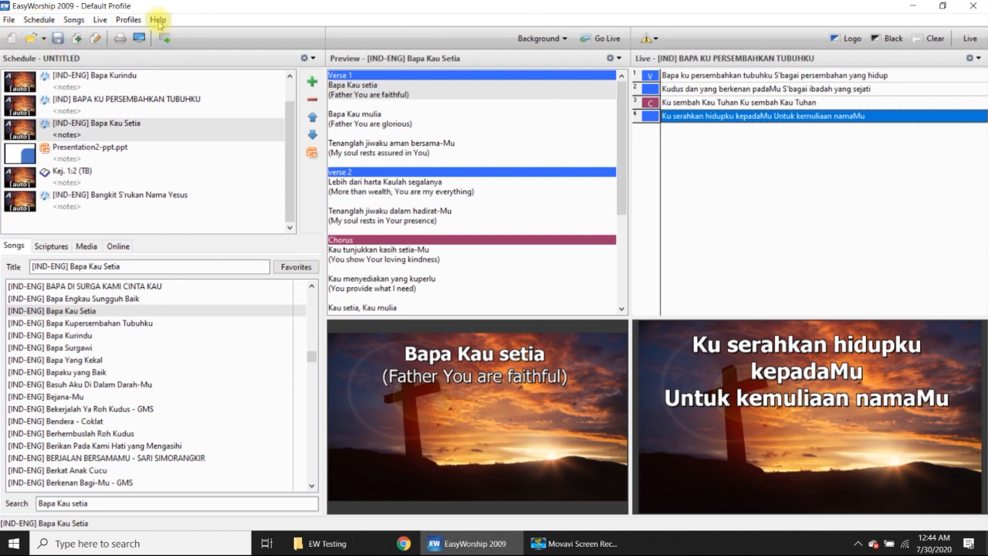
{"action": "left_click", "coordinate": [622, 105]}
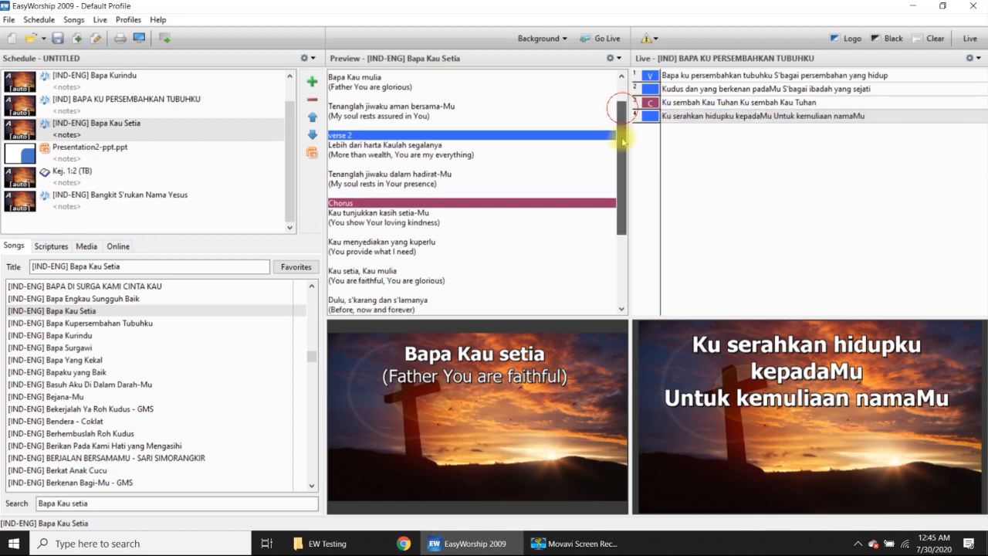